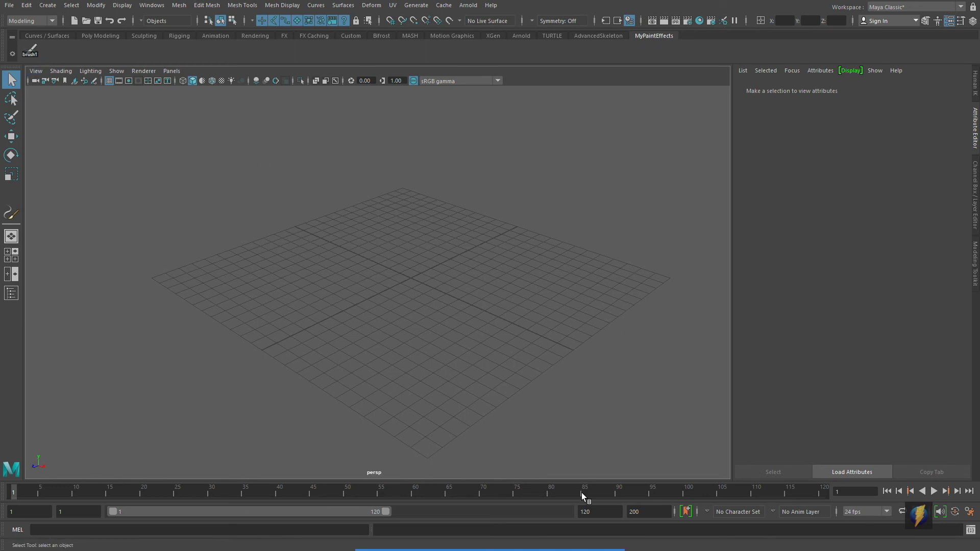
Step: Paint a curved stroke of trees across the ground grid with the saved brush1 Paint Effects brush
left_click(540, 538)
left_click_drag(192, 326, 33, 73)
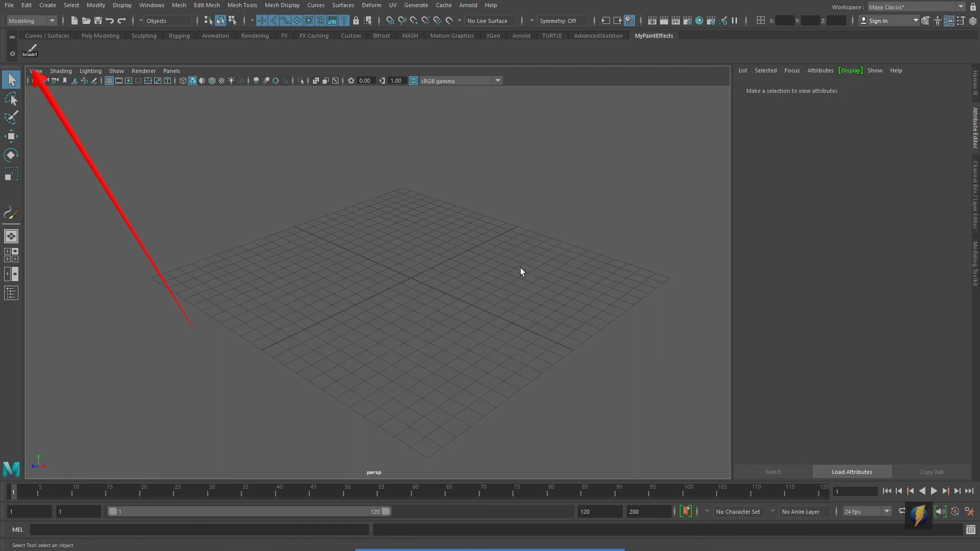
left_click(29, 47)
left_click_drag(340, 259, 536, 299)
Step: Examine the painted trees' trunks and foliage up close from different angles
mouse_move(632, 310)
left_mouse_down("alt")
mouse_move(477, 332)
mouse_move(362, 306)
left_mouse_up("alt")
right_click_drag(363, 307, 448, 280, "alt")
middle_click_drag(449, 280, 419, 391, "alt")
scroll(419, 391, "up", 6)
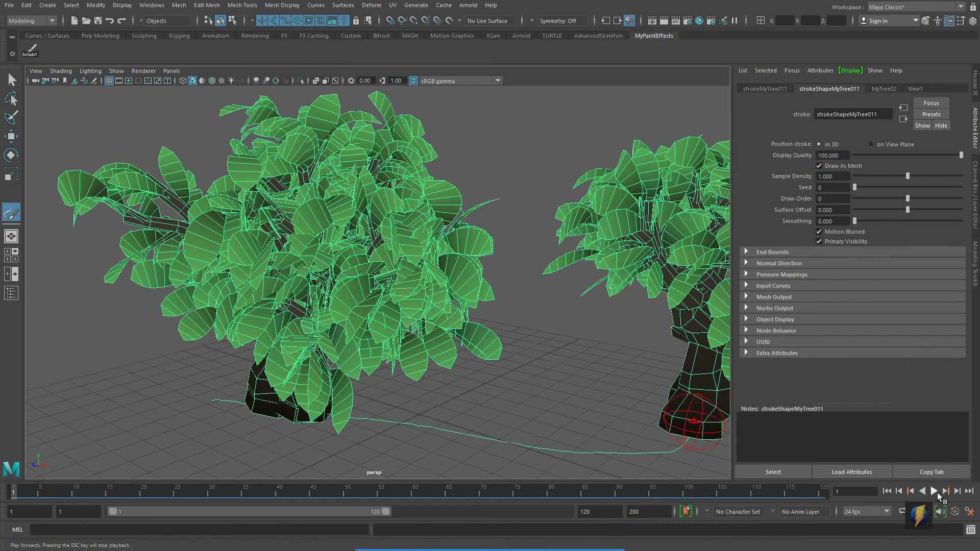
mouse_move(248, 294)
left_mouse_down("alt")
mouse_move(451, 297)
mouse_move(423, 290)
mouse_move(251, 287)
mouse_move(474, 317)
mouse_move(404, 299)
left_mouse_up("alt")
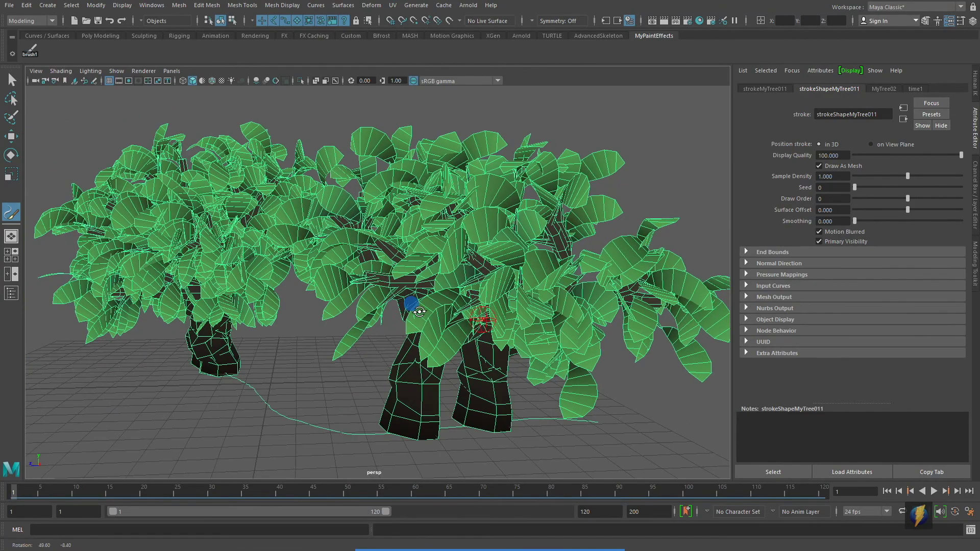
scroll(411, 313, "up", 5)
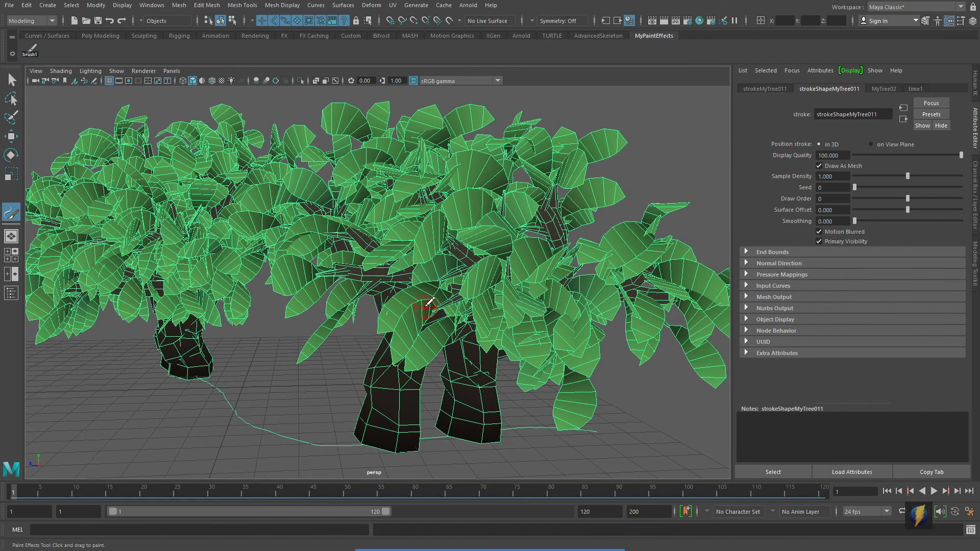
mouse_move(443, 390)
middle_mouse_down("alt")
mouse_move(442, 366)
mouse_move(343, 357)
middle_mouse_up("alt")
right_click_drag(343, 357, 420, 360, "alt")
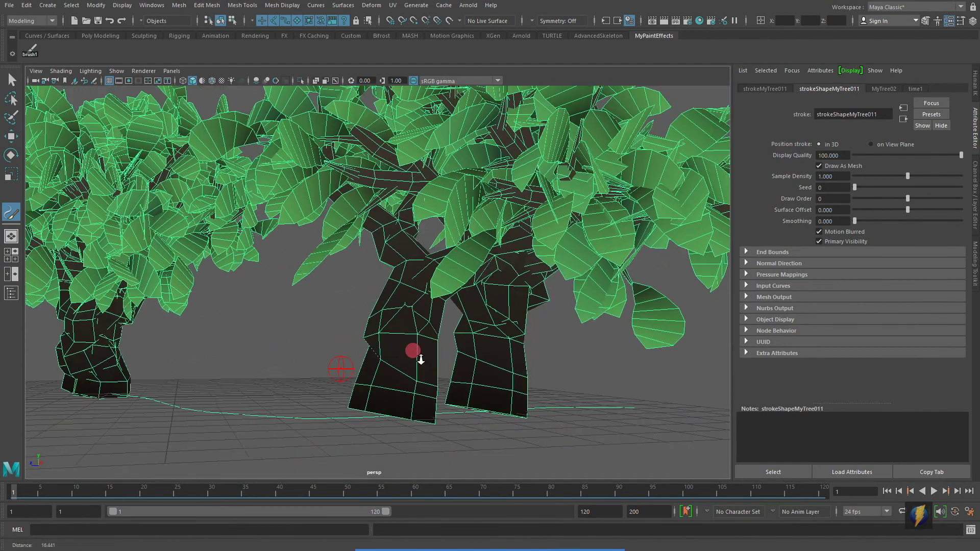
mouse_move(421, 359)
left_mouse_down("alt")
mouse_move(409, 350)
mouse_move(481, 404)
left_mouse_up("alt")
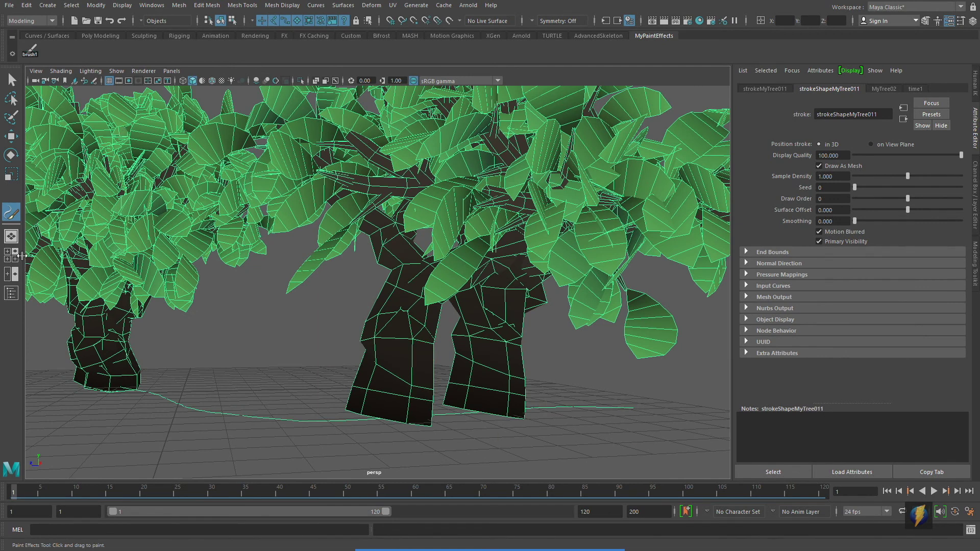
Step: Select the persp camera in the Outliner and lighten its environment background color to mid gray
left_click(18, 292)
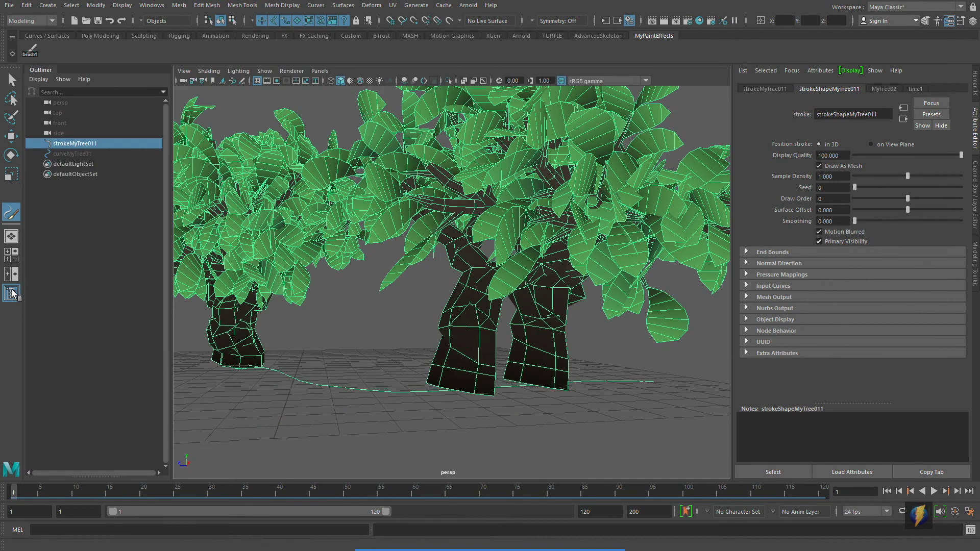
left_click(60, 102)
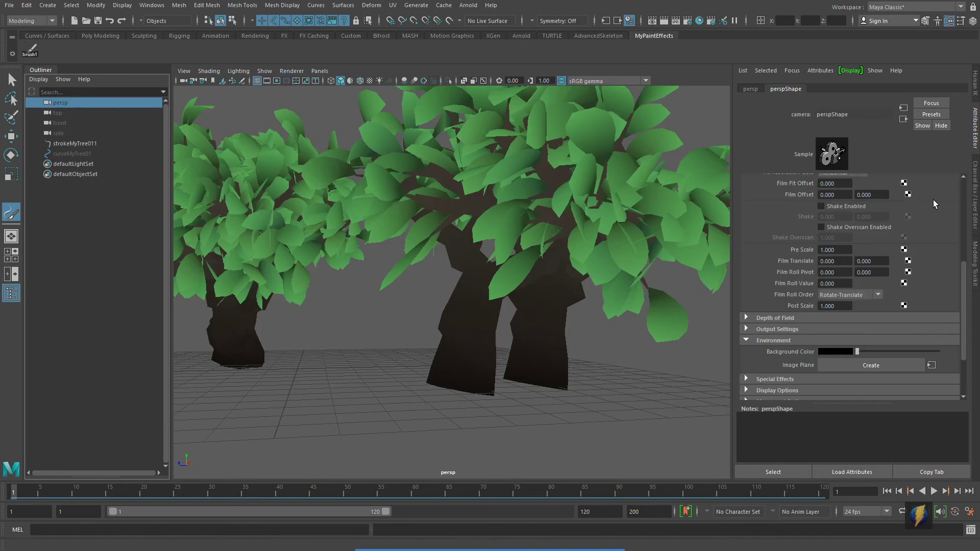
mouse_move(857, 355)
left_mouse_down()
mouse_move(893, 355)
mouse_move(875, 359)
left_mouse_up()
Step: Render the perspective view, switch the renderer to Maya Software, render again and minimize the Render View
left_click_drag(502, 208, 503, 213, "alt")
left_click(664, 20)
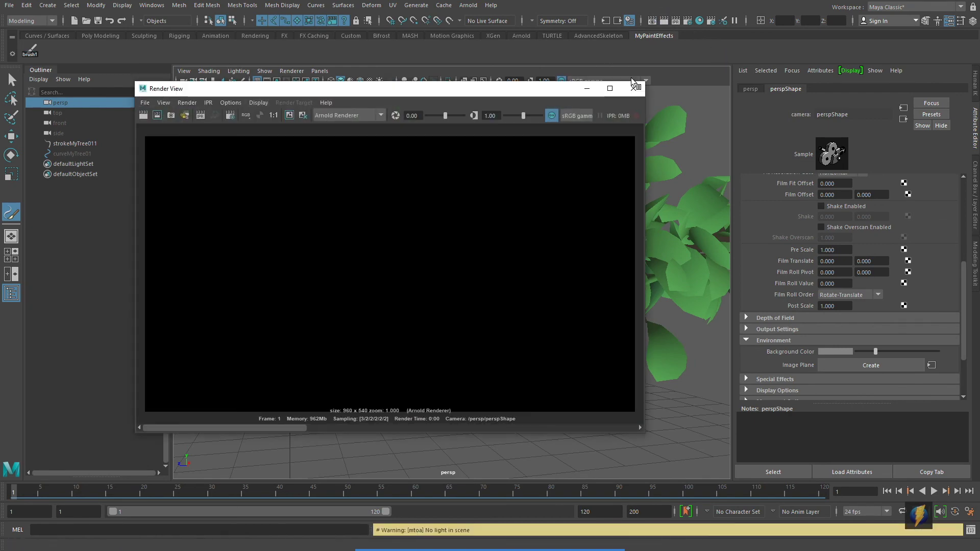
left_click(380, 115)
left_click(370, 128)
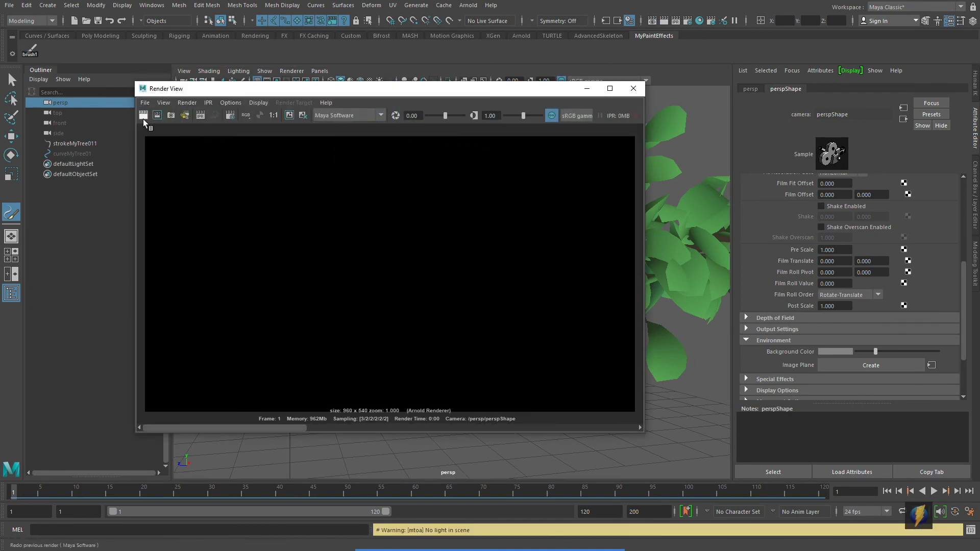
left_click(144, 116)
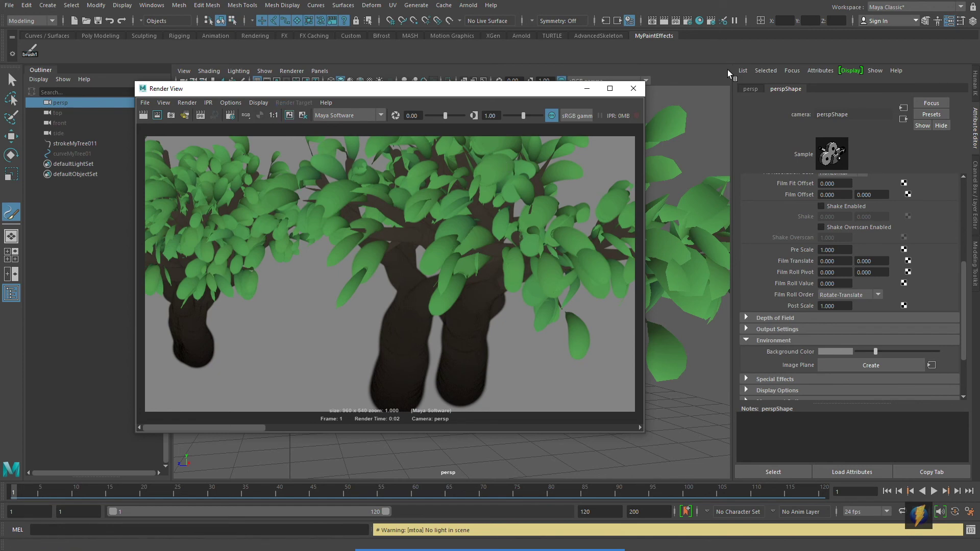
left_click(587, 90)
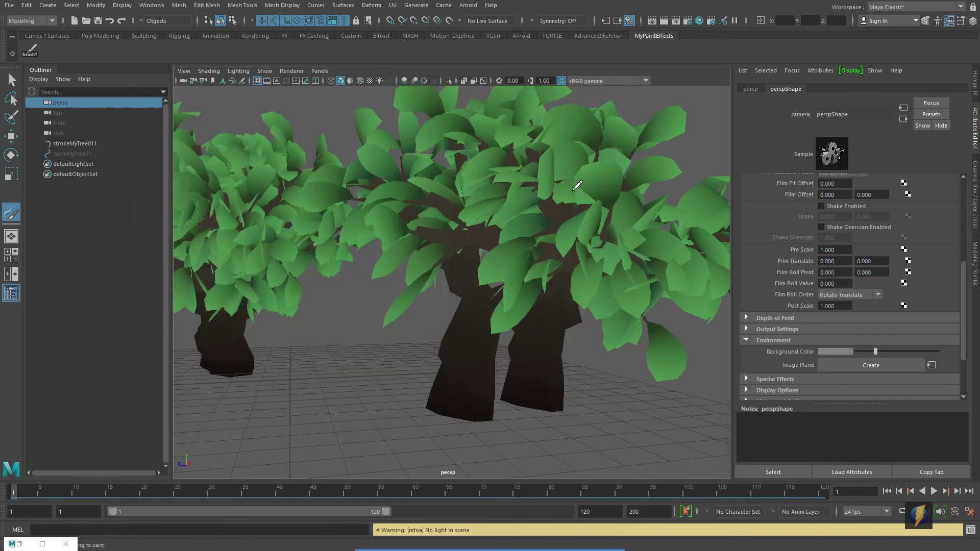
Step: Select the painted tree stroke and show the leaf growth attributes of its MyTree02 brush
left_click(12, 80)
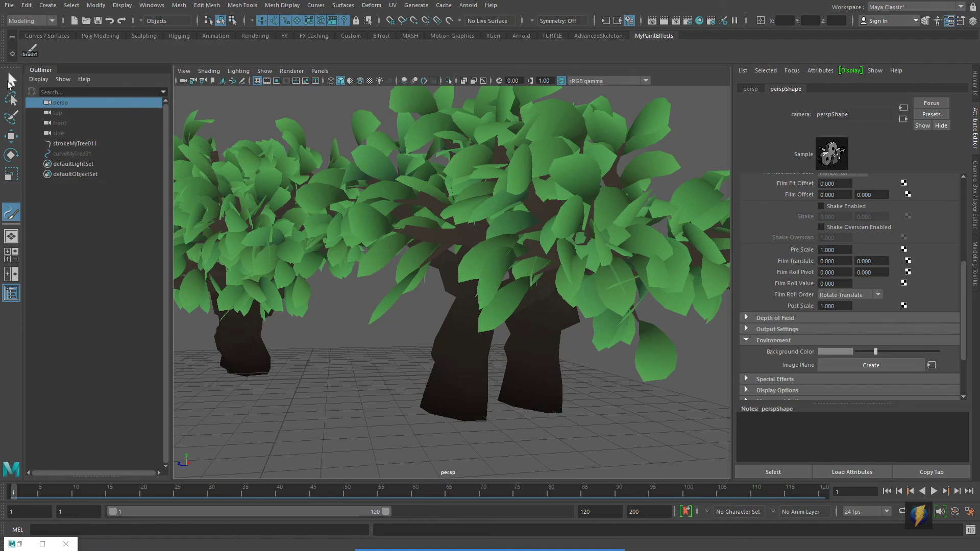
left_click(540, 347)
scroll(499, 332, "up", 5)
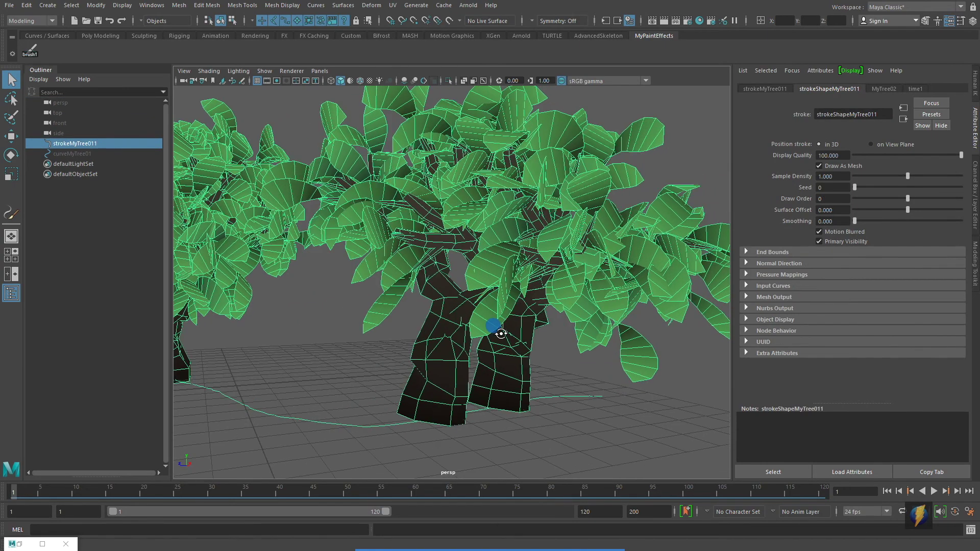
scroll(492, 182, "up", 2)
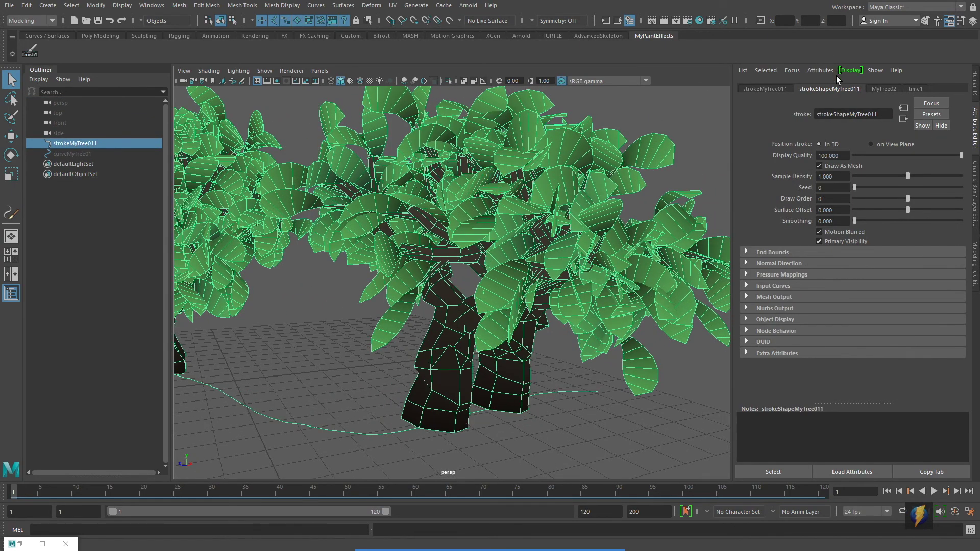
left_click(881, 88)
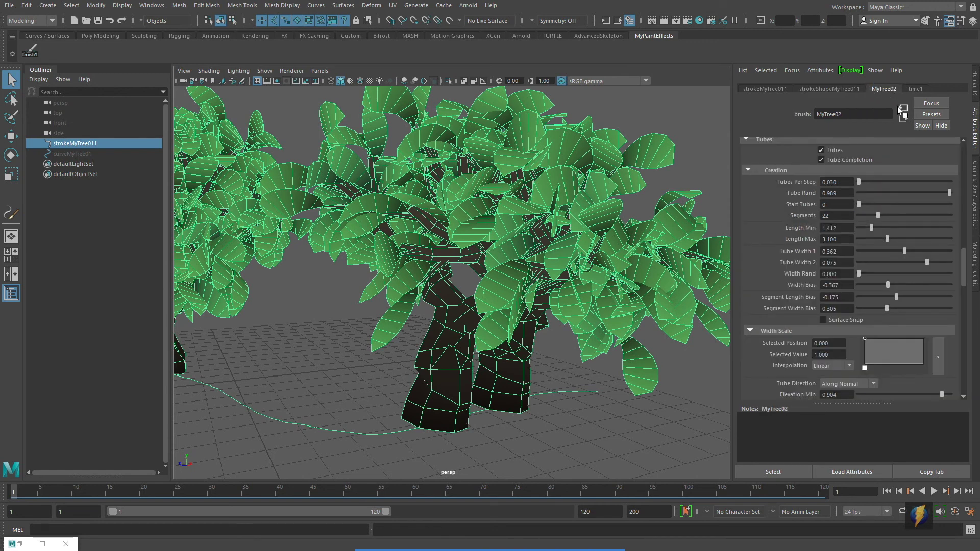
scroll(872, 293, "down", 3)
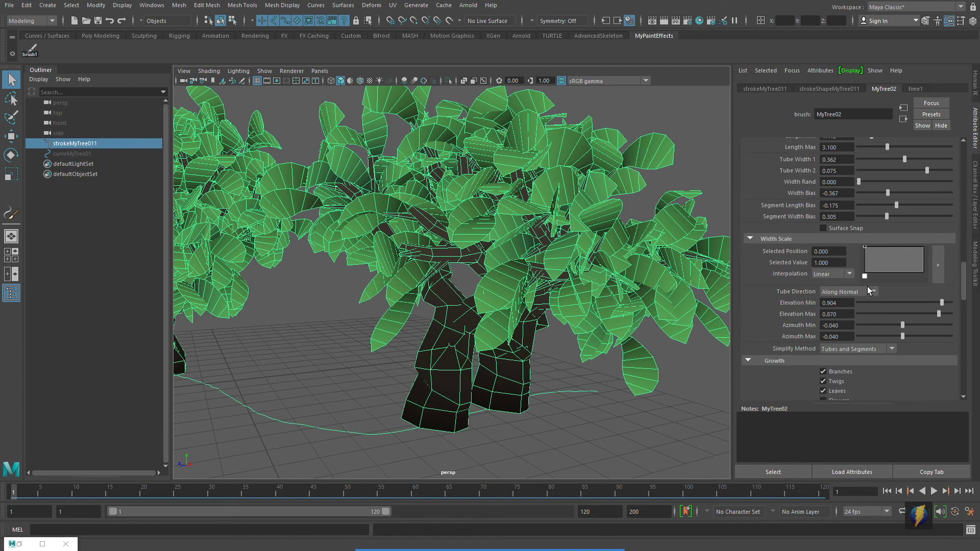
scroll(867, 287, "down", 3)
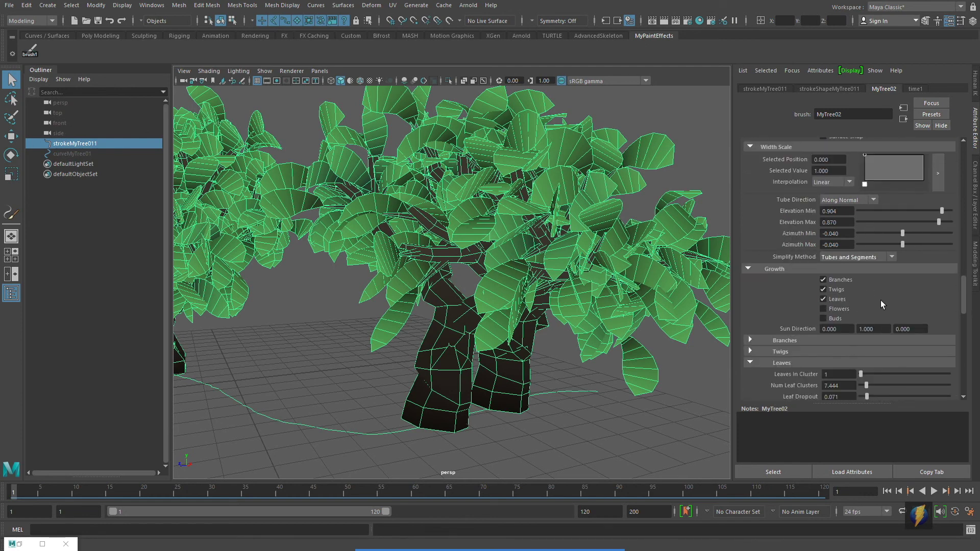
scroll(885, 302, "down", 2)
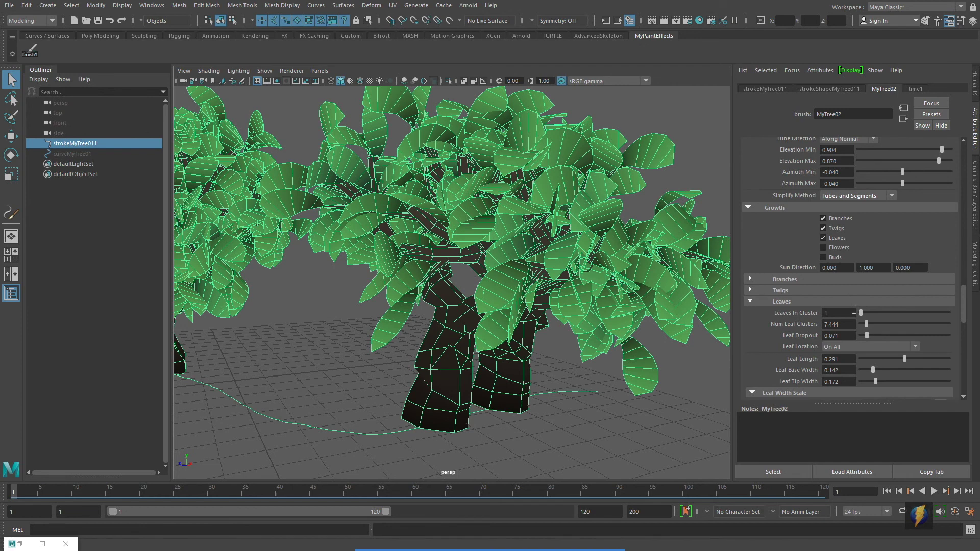
scroll(853, 309, "down", 2)
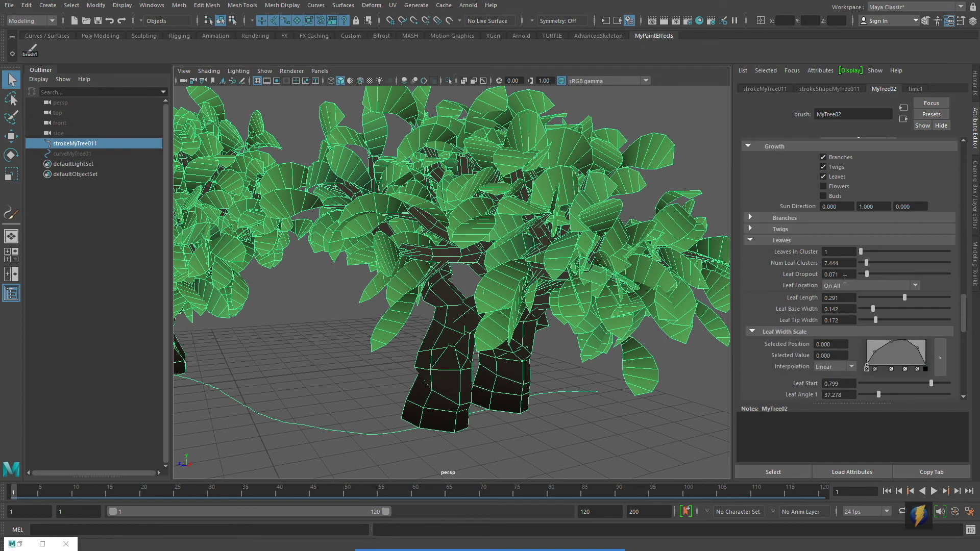
scroll(862, 311, "down", 2)
right_click_drag(462, 295, 466, 295, "alt")
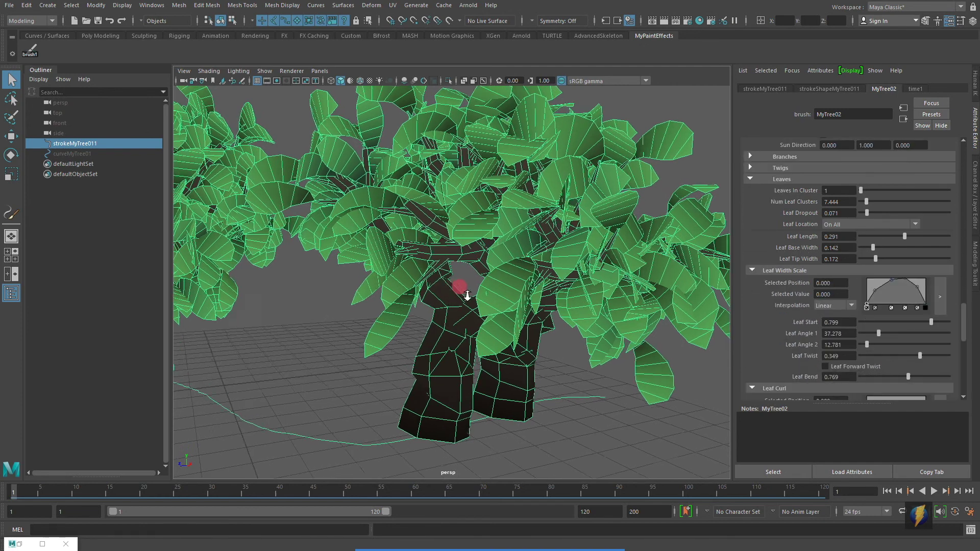
Step: Open the enlarged Leaf Width Scale graph and raise its first and last points to a value of 1
mouse_move(510, 549)
left_click(527, 531)
mouse_move(576, 280)
left_mouse_down()
mouse_move(743, 278)
mouse_move(876, 293)
left_mouse_up()
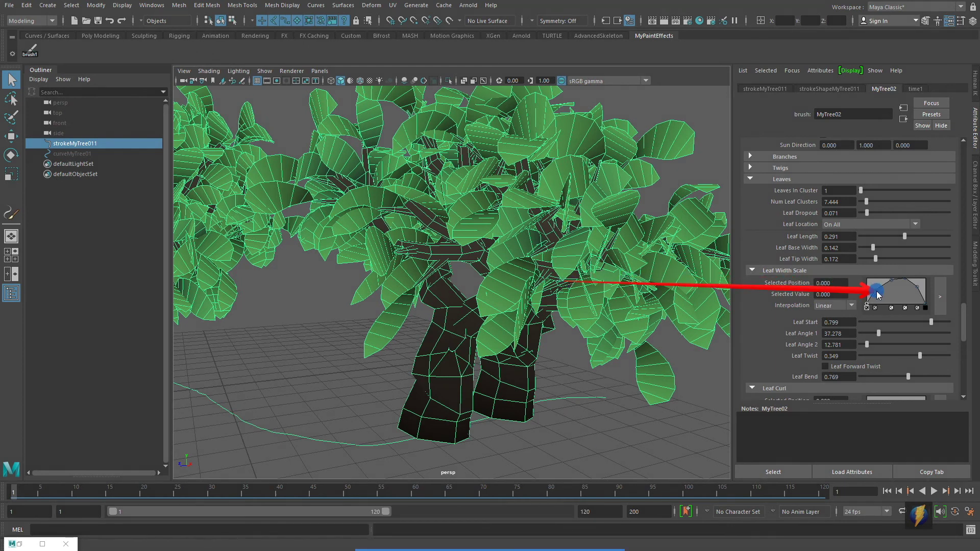
left_click(937, 294)
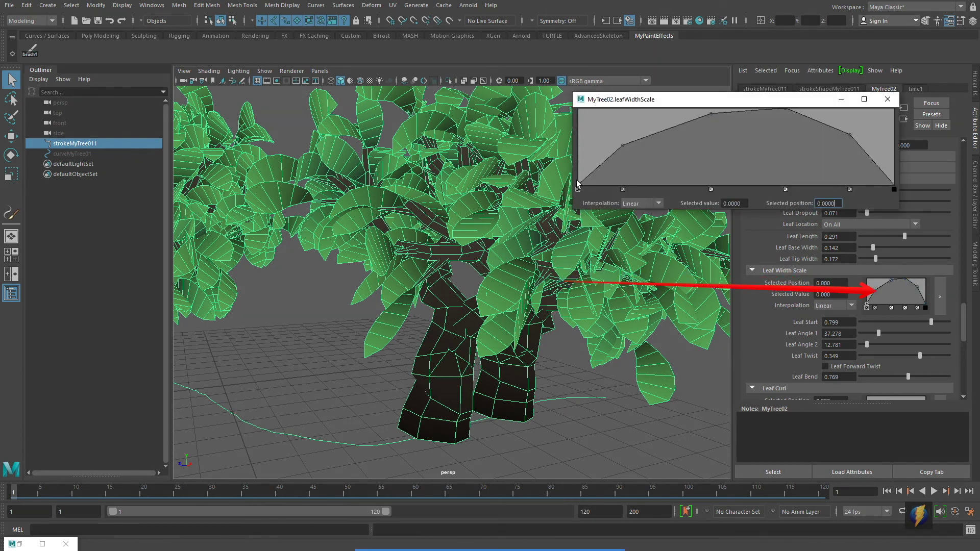
left_click_drag(577, 186, 526, 102)
left_click_drag(894, 186, 895, 100)
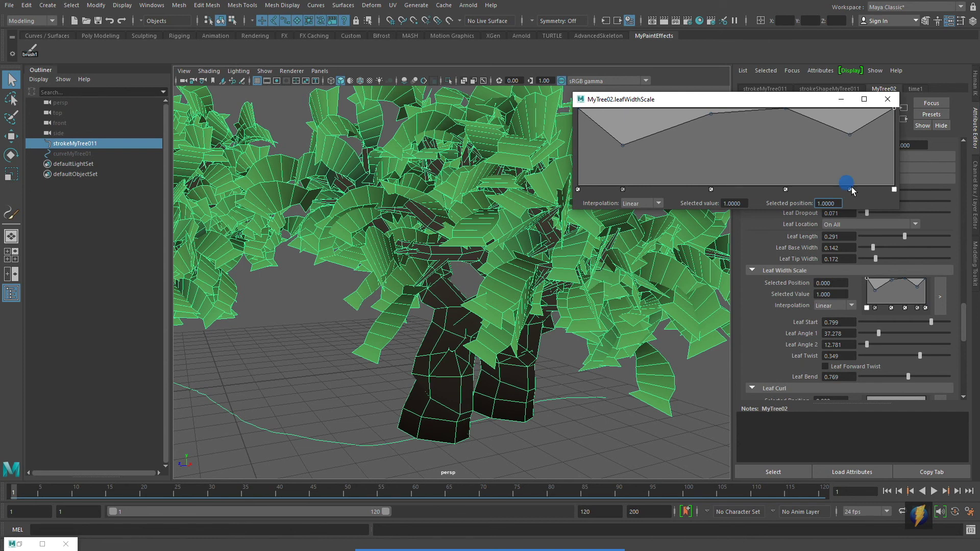
Step: Delete the four intermediate points from the Leaf Width Scale graph and close its window
left_click(850, 190)
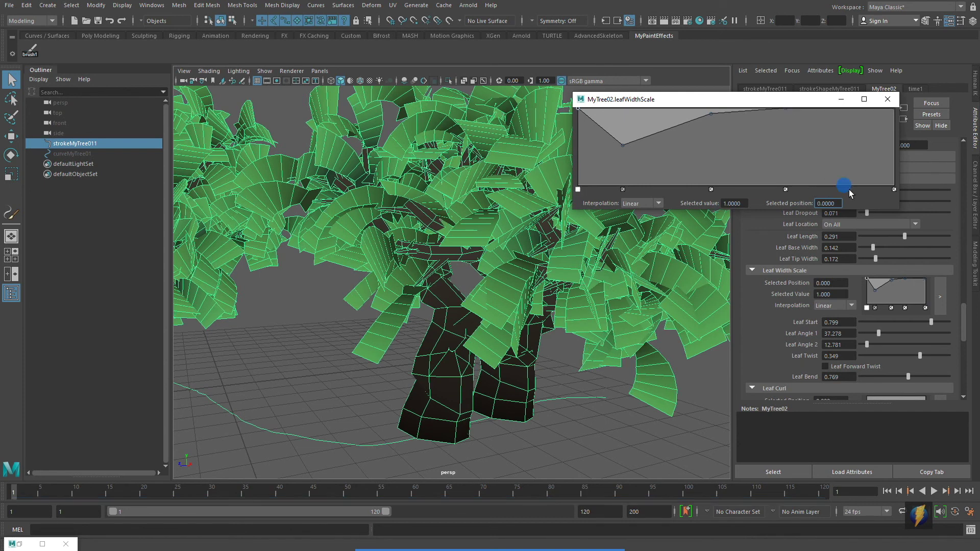
left_click(786, 190)
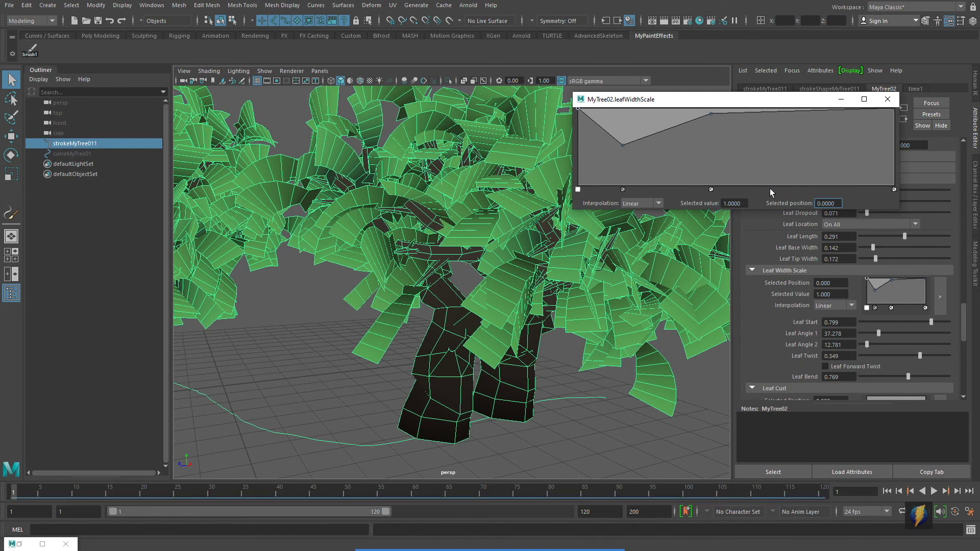
left_click(711, 190)
left_click(622, 190)
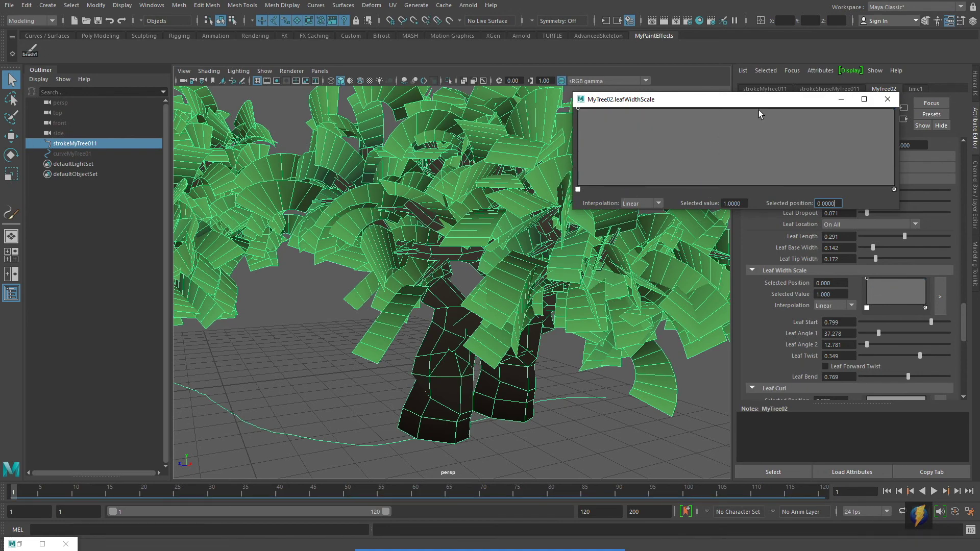
left_click(887, 99)
Step: Turn off Leaf Use Branch Tex in the MyTree02 brush's leaf attributes
left_click_drag(490, 208, 457, 185, "alt")
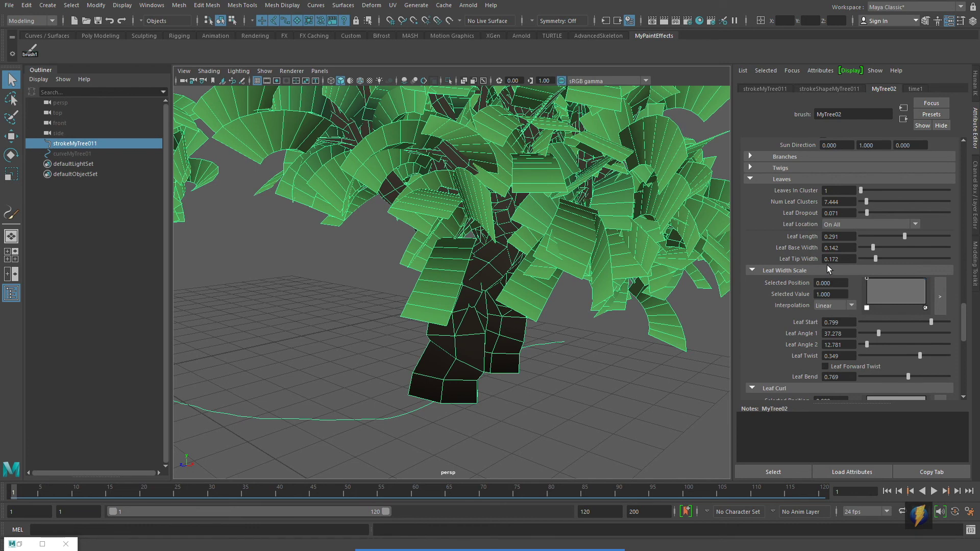
scroll(827, 265, "down", 5)
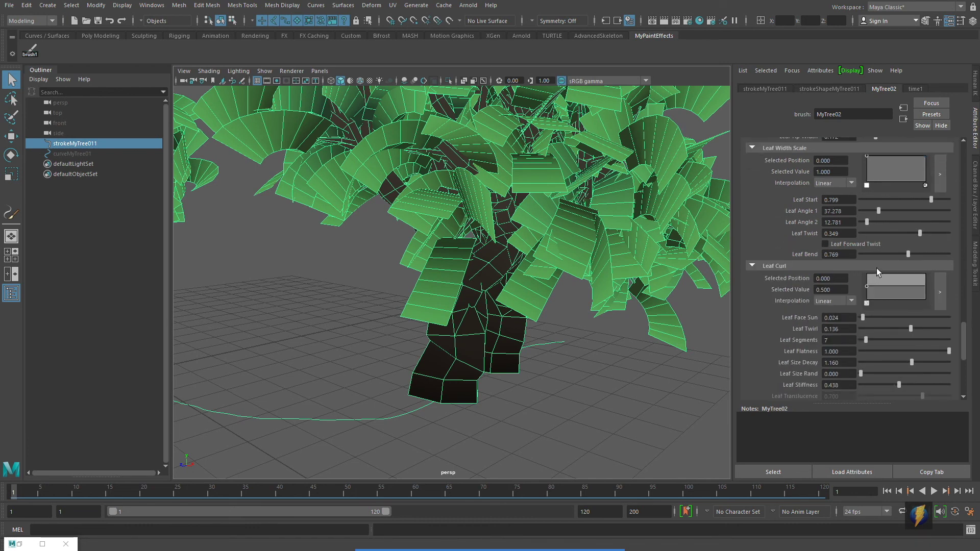
scroll(859, 282, "down", 2)
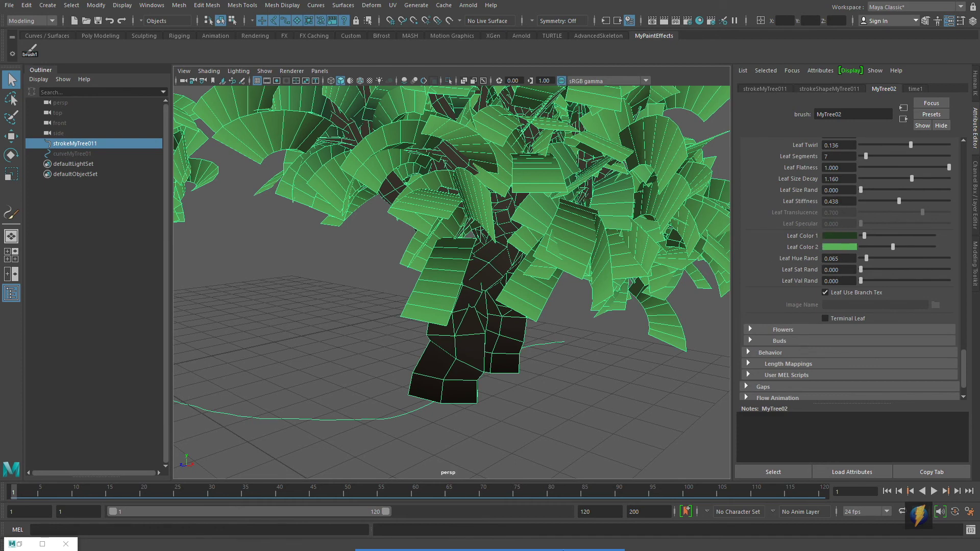
mouse_move(595, 380)
left_mouse_down()
mouse_move(677, 357)
mouse_move(805, 292)
left_mouse_up()
left_click(825, 293)
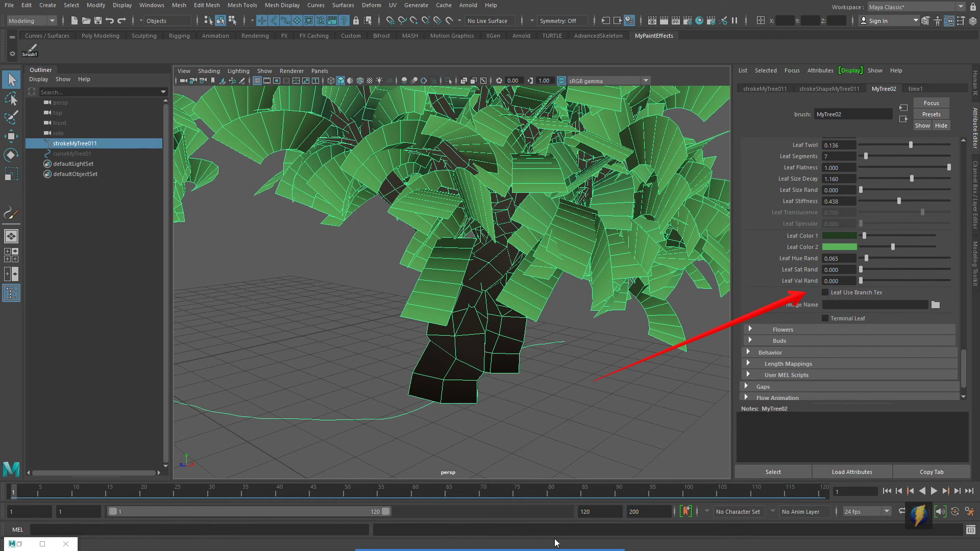
Step: Load Leaf_color.jpg from the project's sourceimages folder as the leaf texture's Image Name
mouse_move(526, 537)
mouse_move(599, 380)
left_mouse_down()
mouse_move(696, 313)
mouse_move(839, 306)
mouse_move(784, 312)
left_mouse_up()
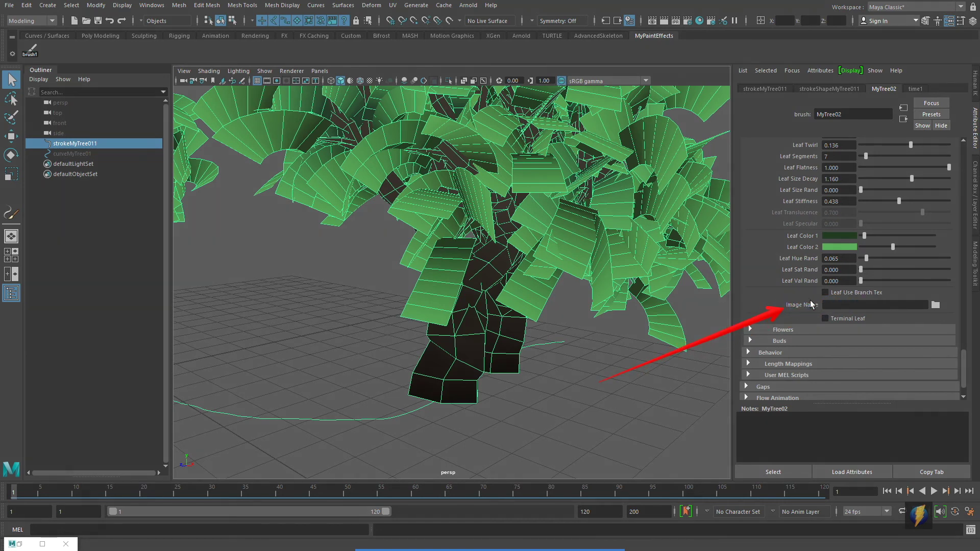
left_click(935, 306)
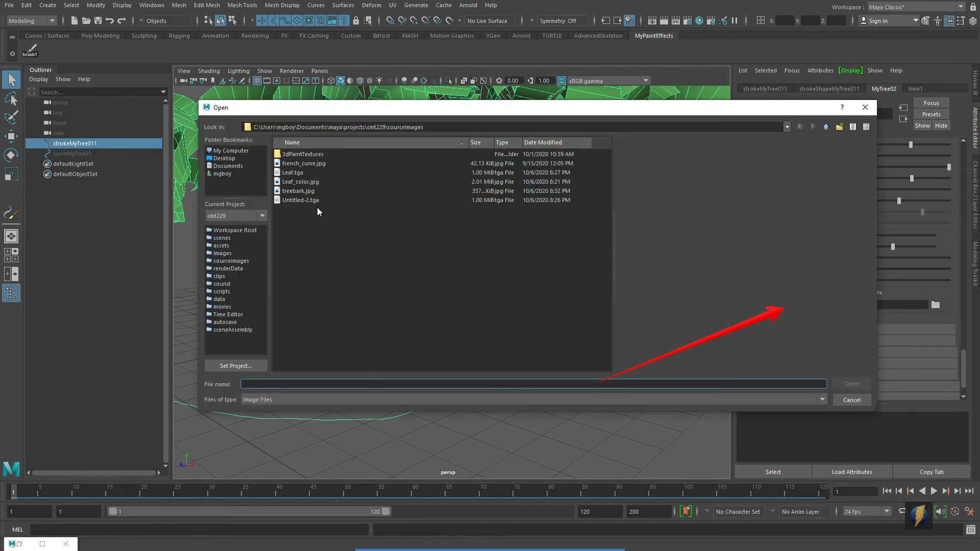
left_click(293, 182)
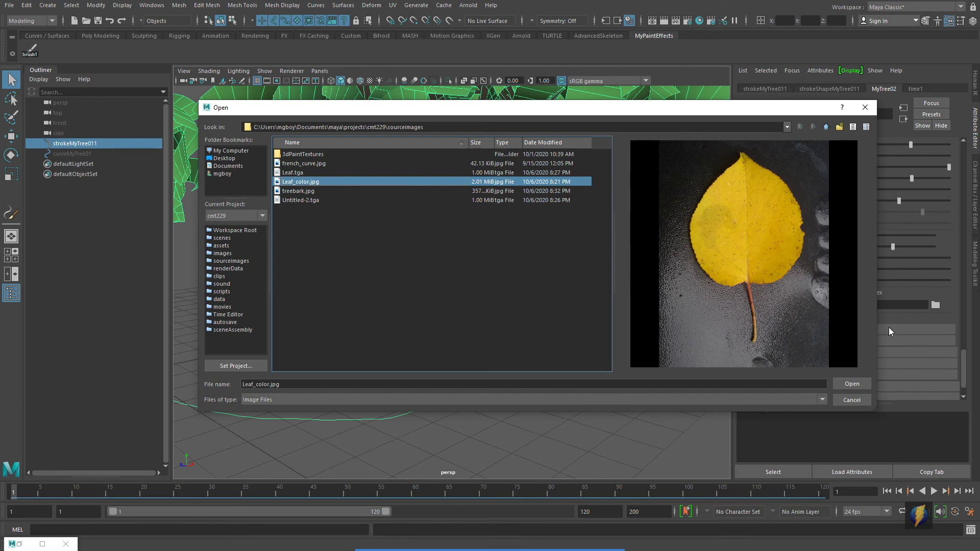
left_click(853, 383)
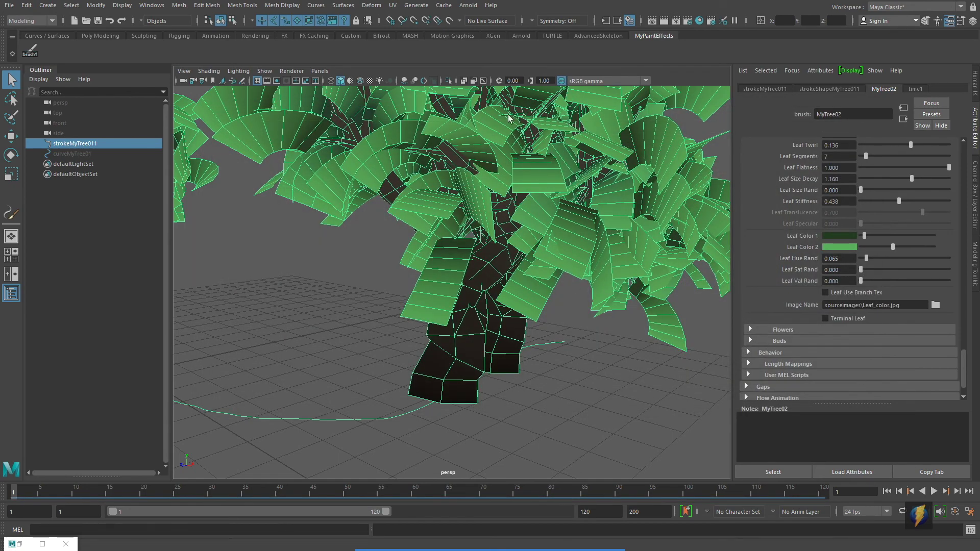
Step: Render a closer view of the tree's leaves and trunk, keep the image, and close the render window
mouse_move(440, 331)
right_mouse_down("alt")
mouse_move(449, 341)
mouse_move(466, 332)
right_mouse_up("alt")
left_click_drag(465, 332, 485, 319, "alt")
left_click(664, 21)
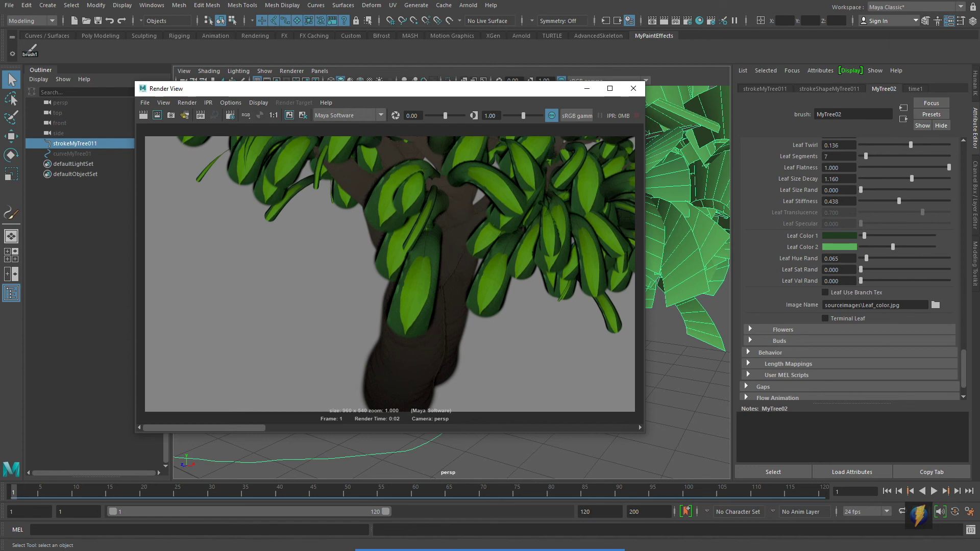
left_click(289, 115)
left_click(629, 90)
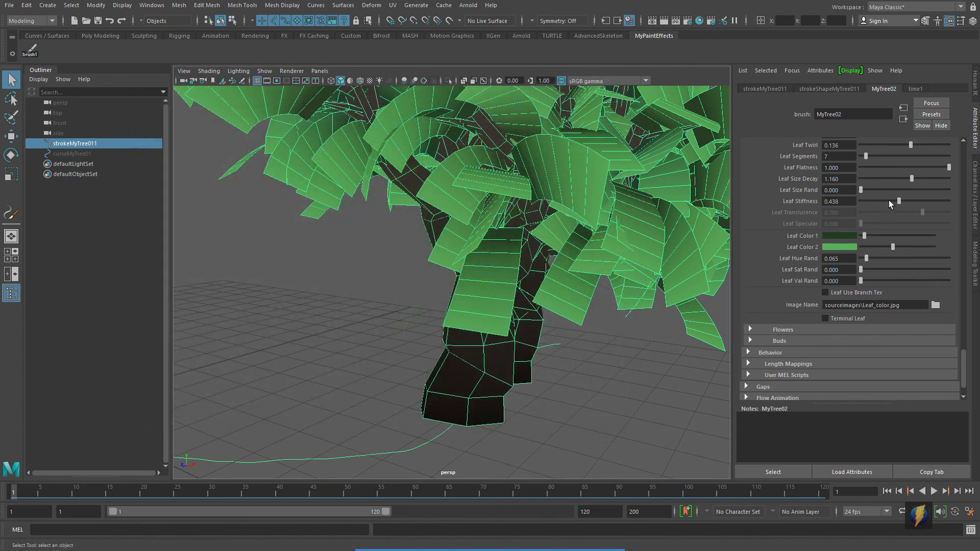
Step: Replace the leaf texture's Image Name with Leaf.tga from the sourceimages folder and render the current frame
left_click(935, 305)
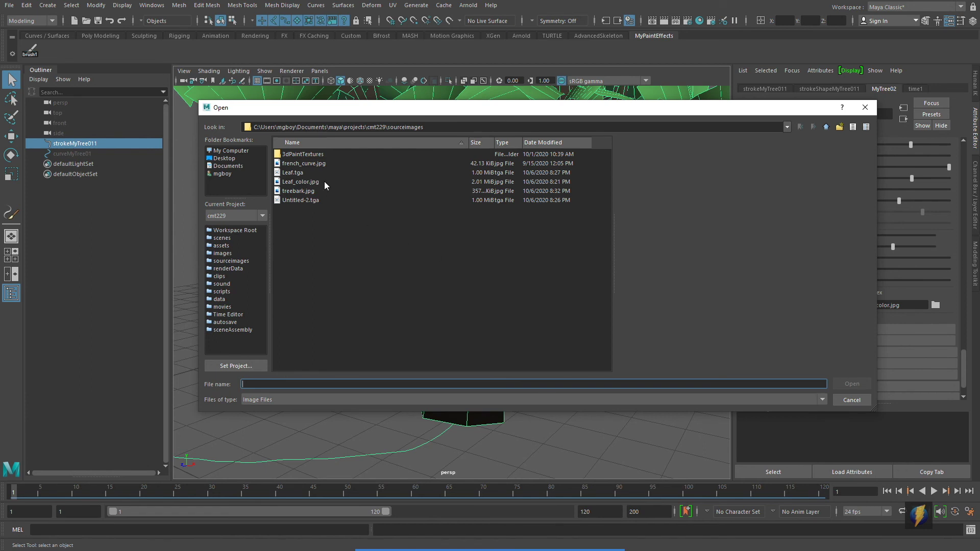
left_click(299, 173)
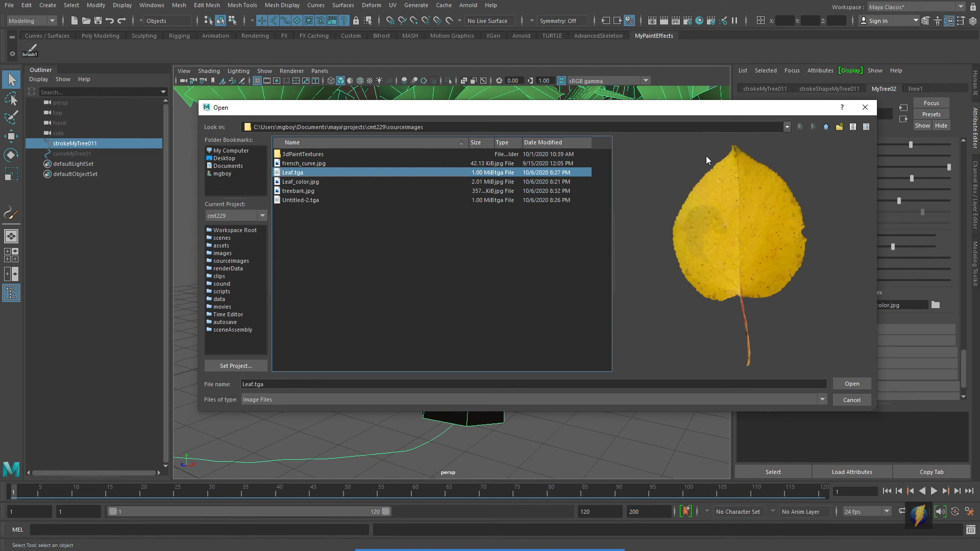
left_click(851, 383)
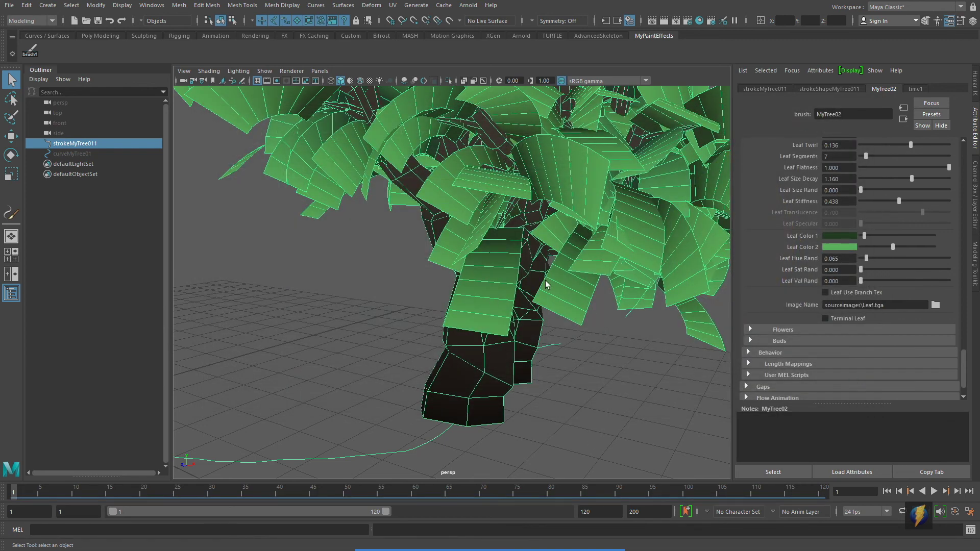
left_click(664, 20)
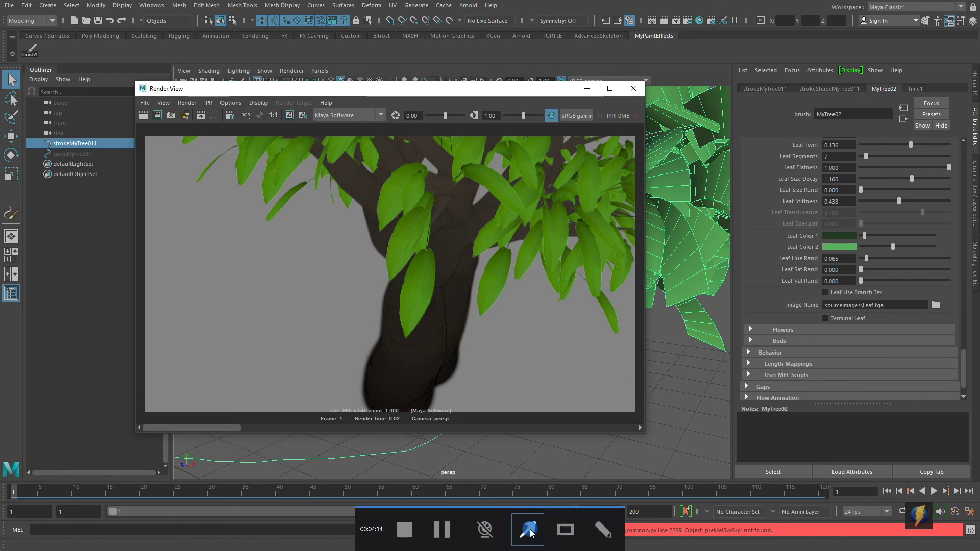
mouse_move(514, 364)
left_mouse_down()
mouse_move(715, 290)
mouse_move(728, 241)
mouse_move(804, 236)
mouse_move(819, 247)
left_mouse_up()
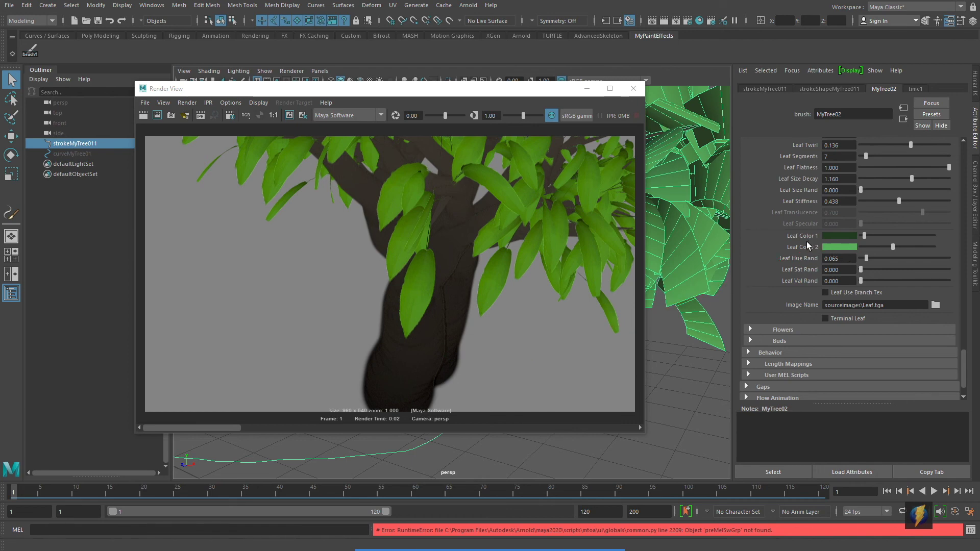
Step: Brighten Leaf Color 1 and Leaf Color 2 of the MyTree02 brush to pure white
left_click_drag(862, 235, 952, 237)
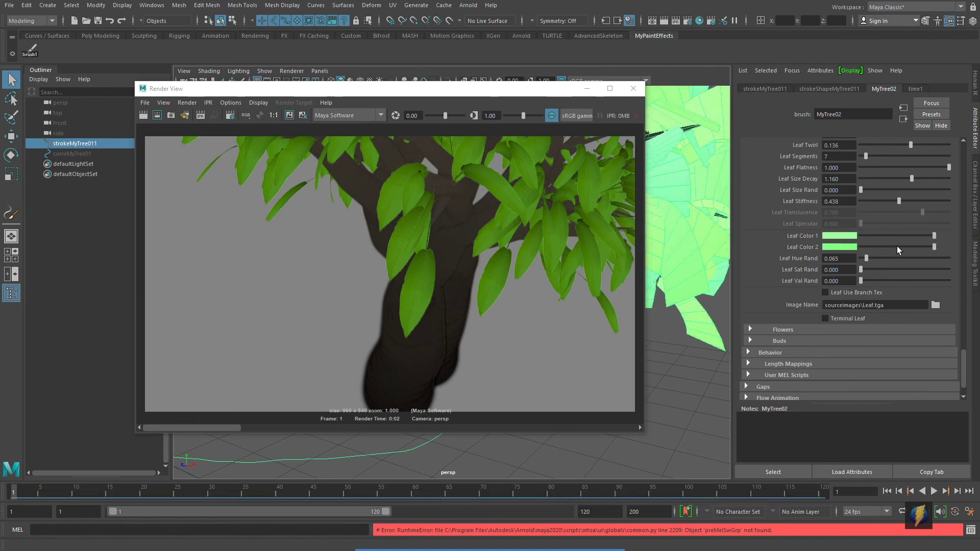
left_click(846, 235)
left_click(832, 225)
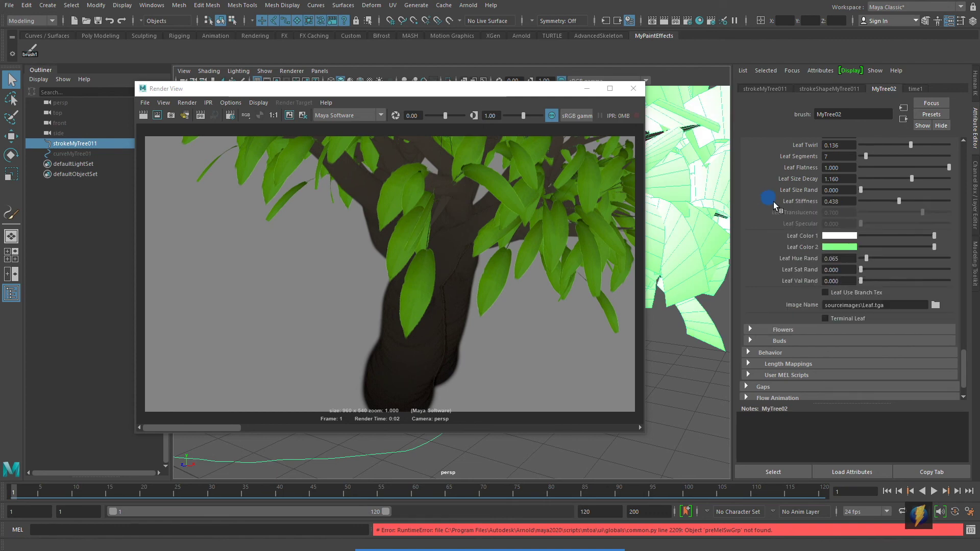
left_click(835, 247)
left_click(797, 228)
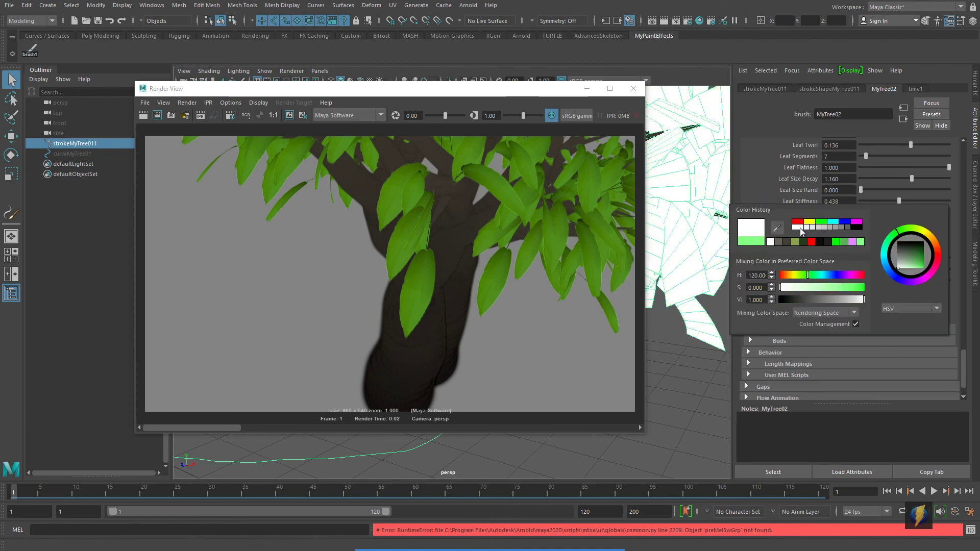
Step: Re-render the tree close-up to check the leaf texture with white leaf colors
mouse_move(477, 95)
left_mouse_down()
mouse_move(408, 125)
mouse_move(205, 159)
mouse_move(340, 121)
mouse_move(488, 104)
left_mouse_up()
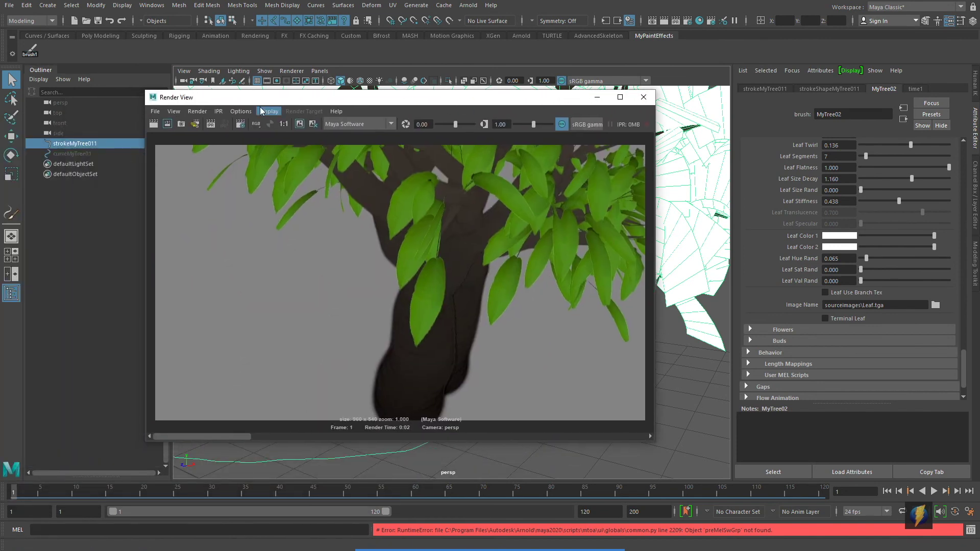
left_click(153, 124)
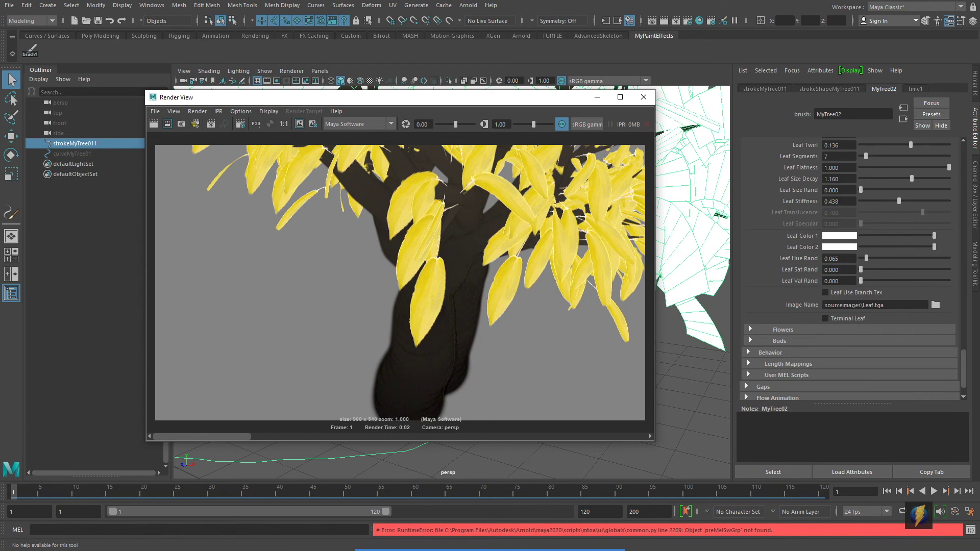
left_click_drag(519, 98, 491, 125)
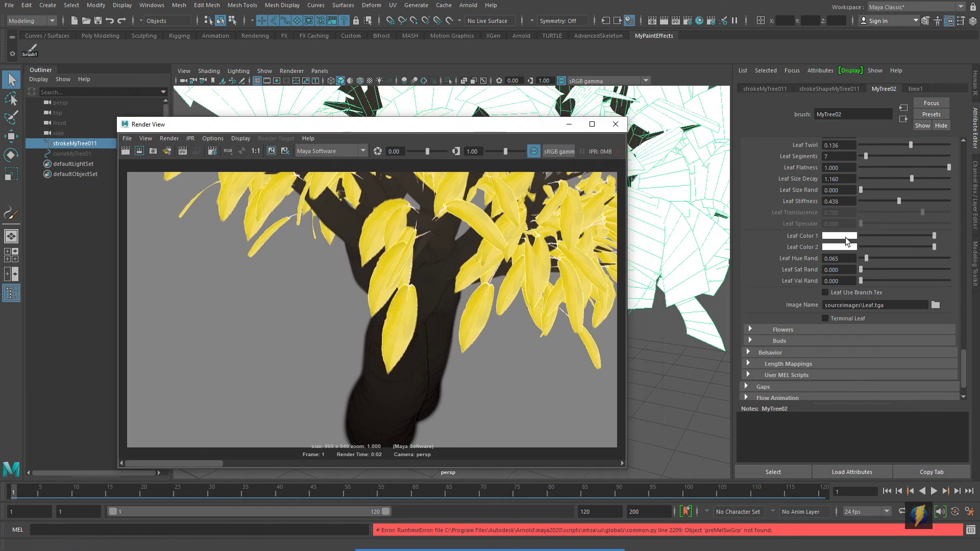
Step: Set Leaf Color 1 to dark green (H 120, S 0.765, V 0.097) and Leaf Color 2 to a lighter yellowish green
left_click(839, 238)
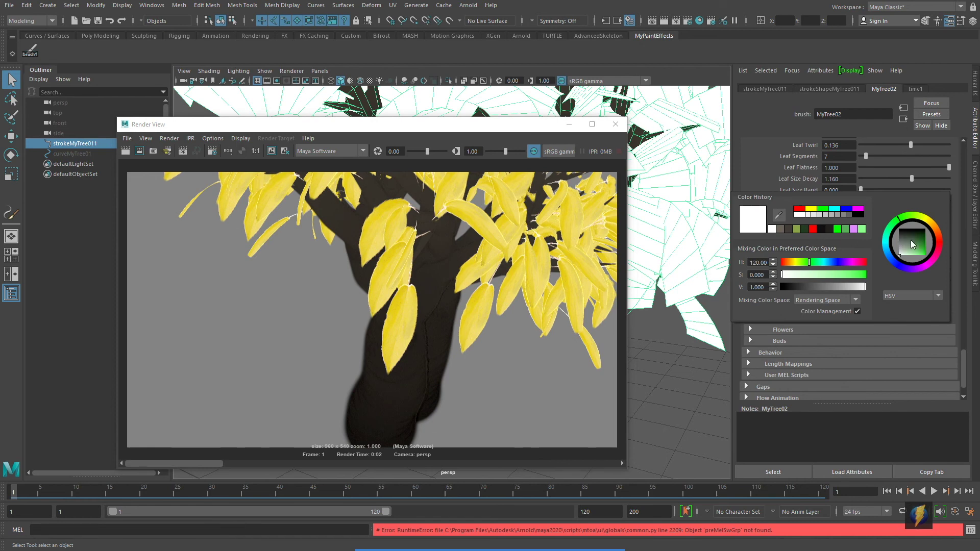
left_click(916, 240)
mouse_move(925, 241)
left_mouse_down()
mouse_move(914, 238)
mouse_move(919, 246)
left_mouse_up()
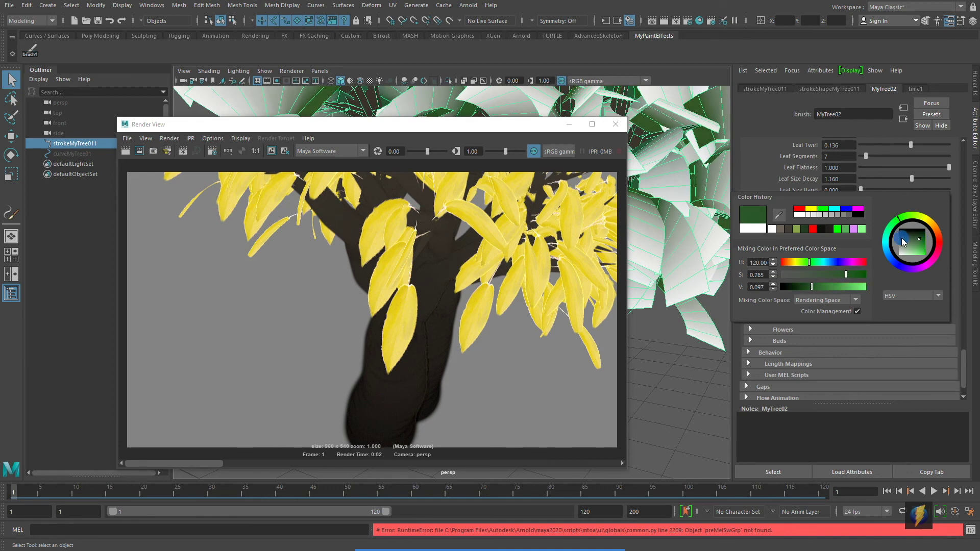
left_click(850, 247)
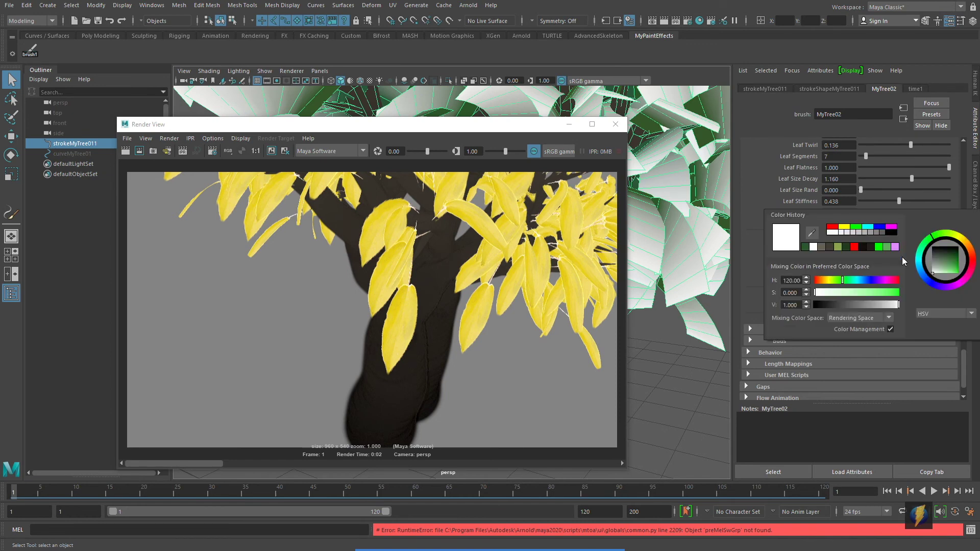
left_click(807, 247)
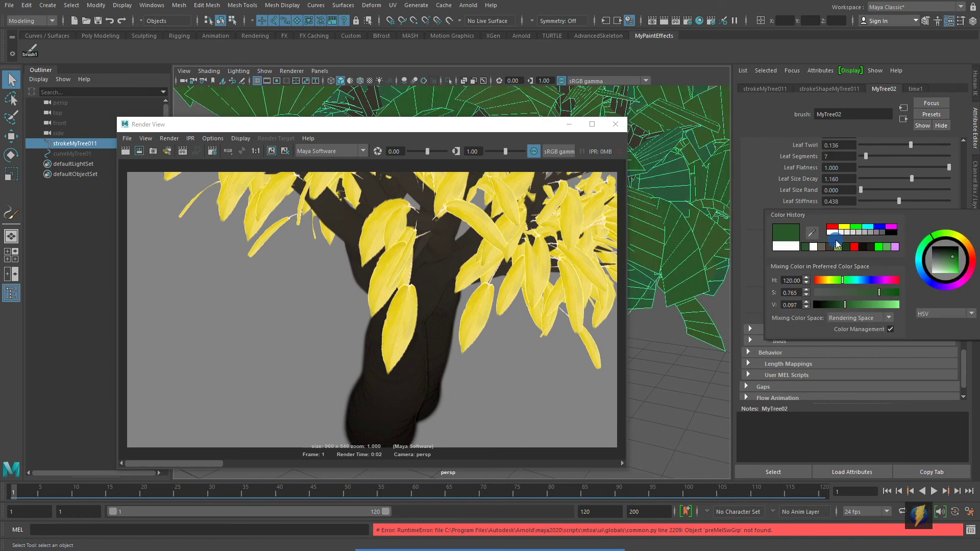
left_click(954, 263)
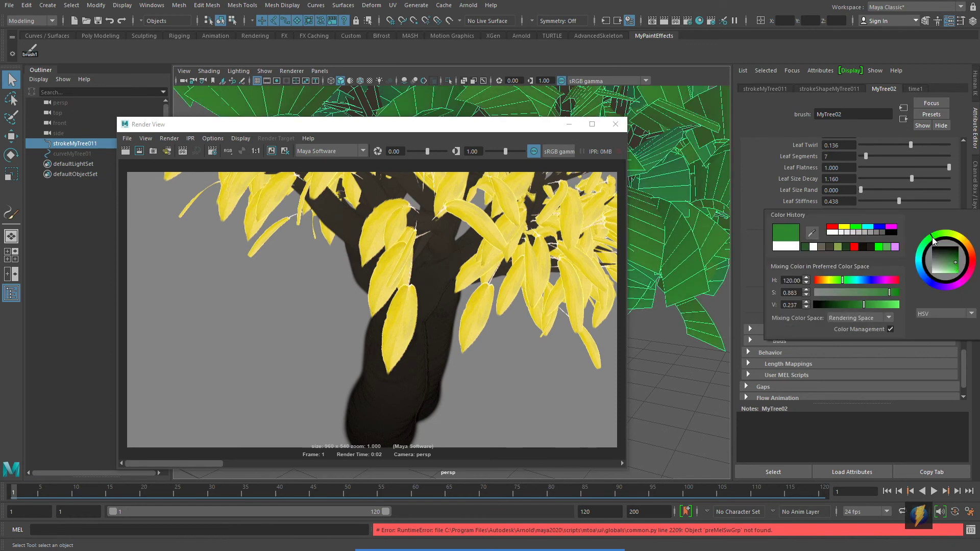
Step: Render the close-up again with the green leaf colors and close the render window
left_click(621, 130)
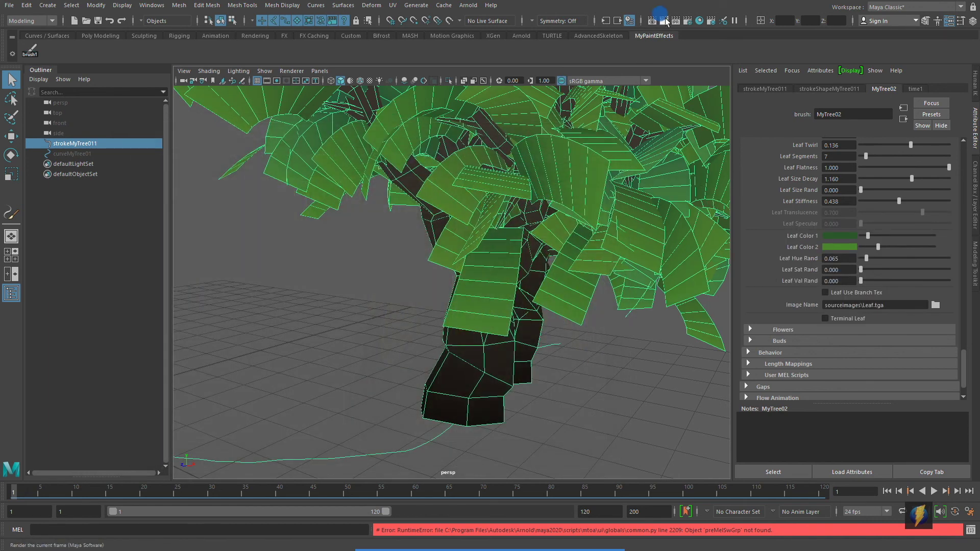
left_click(664, 20)
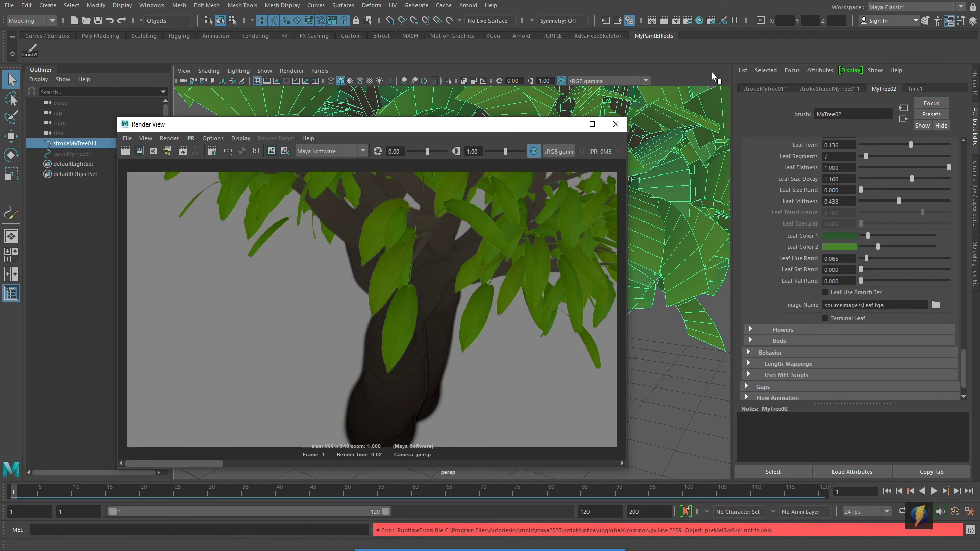
left_click(616, 124)
Step: Render a wider view showing all the trees along the stroke, and close the render window
right_click_drag(597, 235, 384, 239, "alt")
left_click_drag(444, 243, 537, 245, "alt")
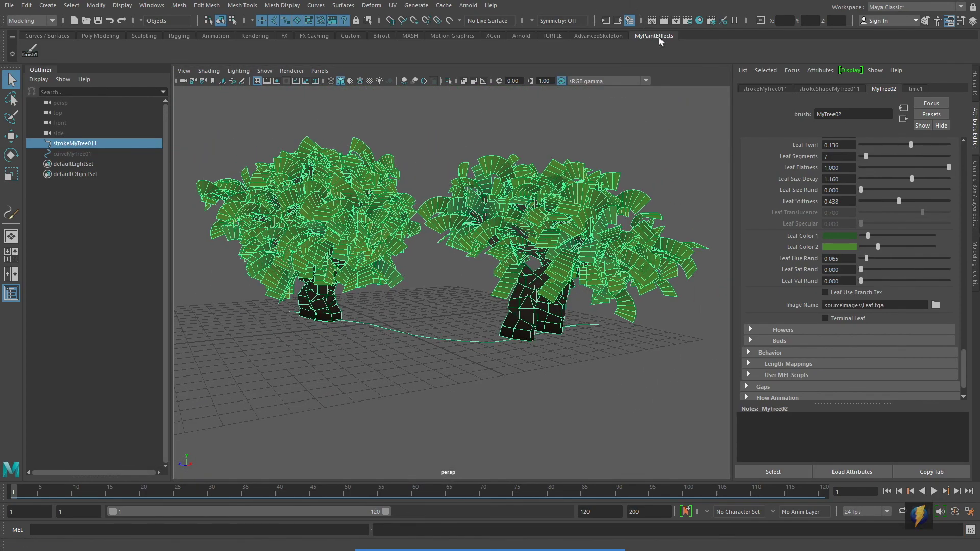
left_click(663, 20)
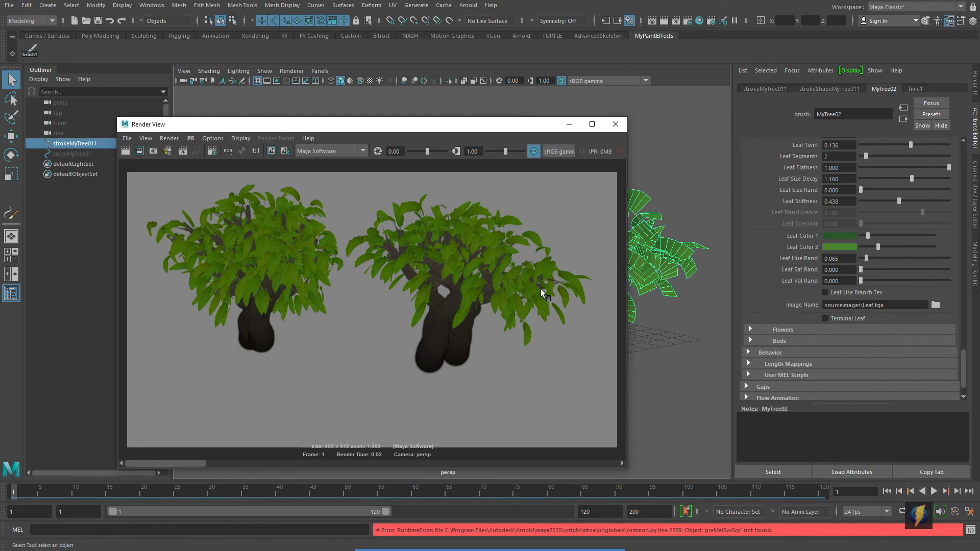
left_click(615, 124)
Step: Try a Seed of 43 on the strokeShapeMyTree011 node, and settle on a Seed of 53
mouse_move(543, 277)
left_mouse_down("alt")
mouse_move(500, 254)
mouse_move(376, 256)
mouse_move(615, 263)
mouse_move(602, 256)
mouse_move(525, 278)
left_mouse_up("alt")
left_click_drag(511, 329, 423, 316, "alt")
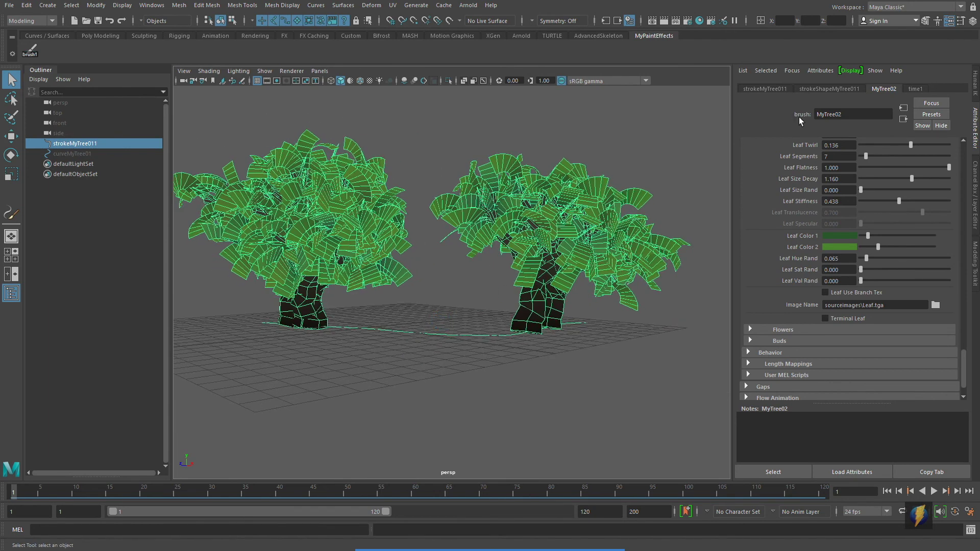
left_click(837, 87)
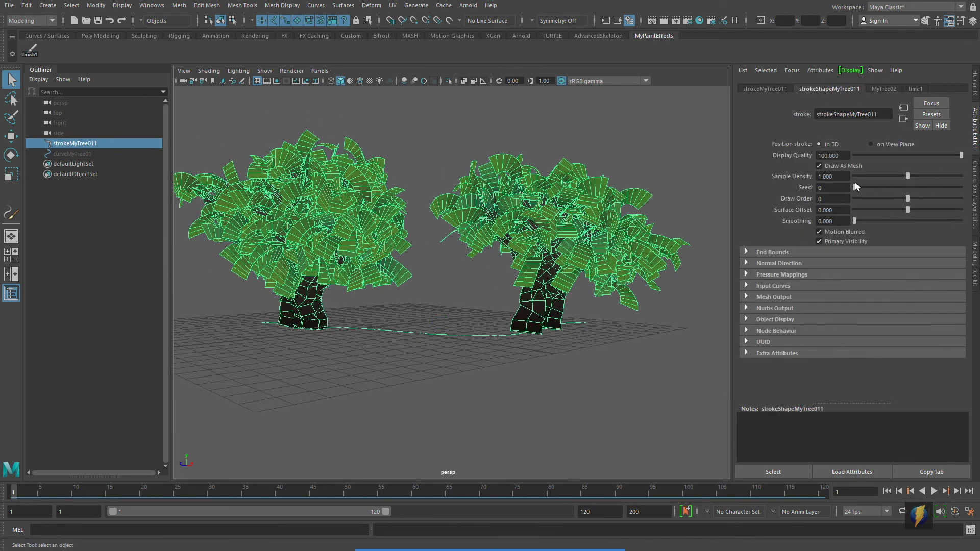
left_click_drag(854, 188, 860, 191)
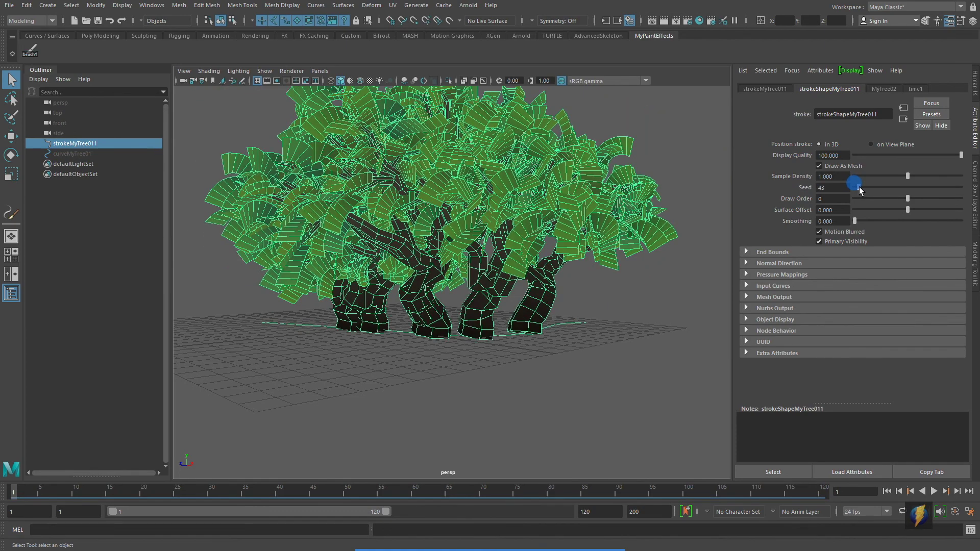
left_click_drag(447, 257, 329, 250, "alt")
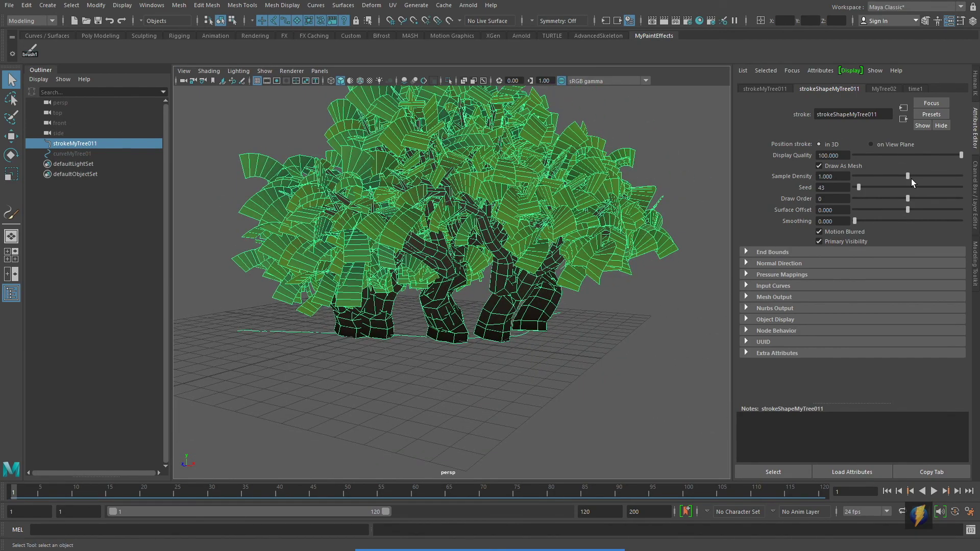
left_click_drag(861, 190, 859, 187)
left_click_drag(353, 242, 559, 228, "alt")
right_click_drag(560, 228, 499, 267, "alt")
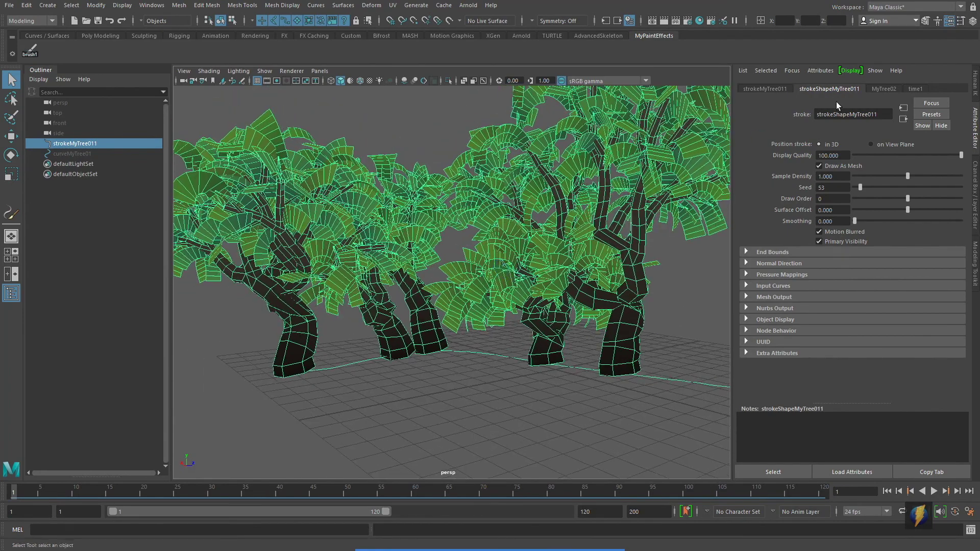
Step: Set Tubes Per Step to 0.010 in the MyTree02 brush's tube creation attributes
left_click(873, 88)
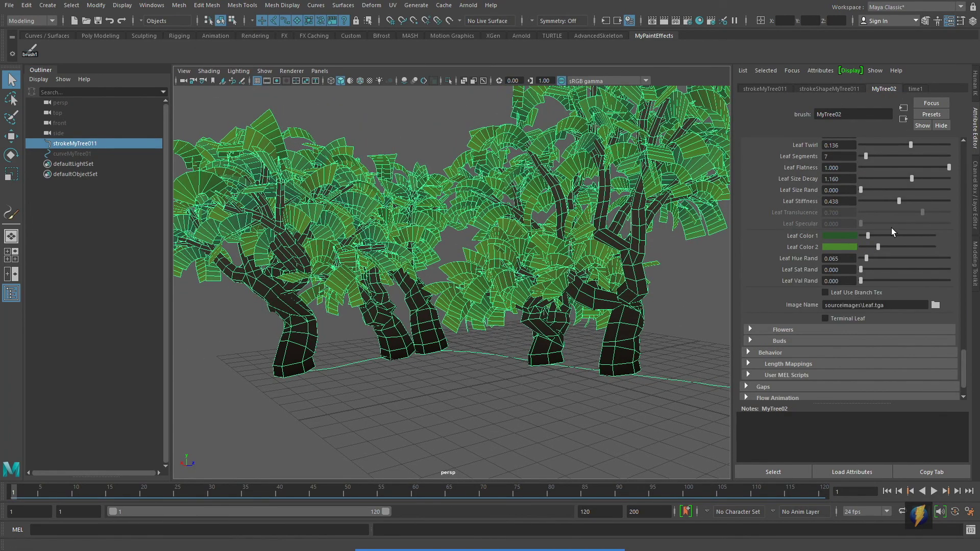
scroll(891, 228, "down", 4)
scroll(882, 227, "up", 6)
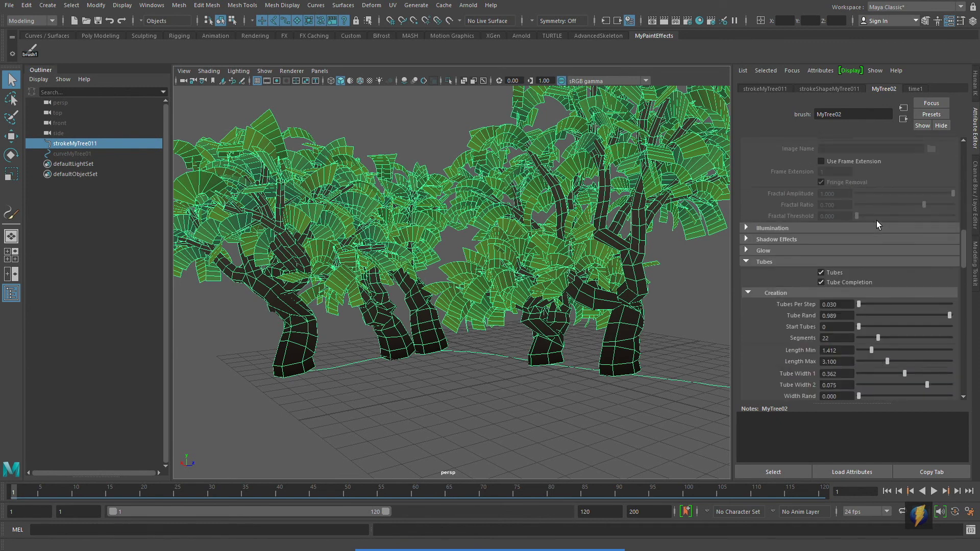
scroll(877, 219, "down", 3)
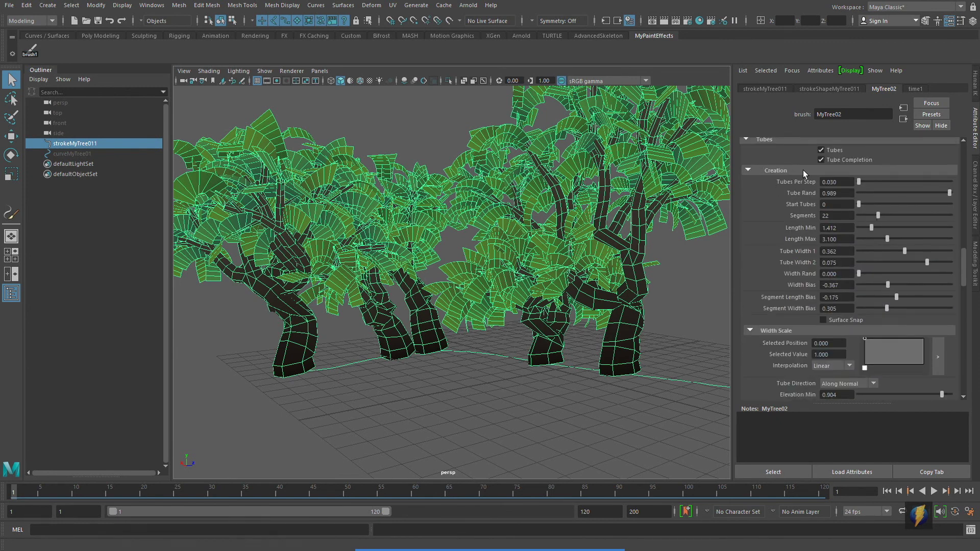
left_click(837, 181)
left_click_drag(827, 182, 839, 181)
type("010")
key("Return")
Step: Render the thinned-out group of trees from a new angle and close the render window
left_click_drag(709, 224, 554, 271, "alt")
left_click_drag(486, 217, 591, 170, "alt")
left_click(663, 21)
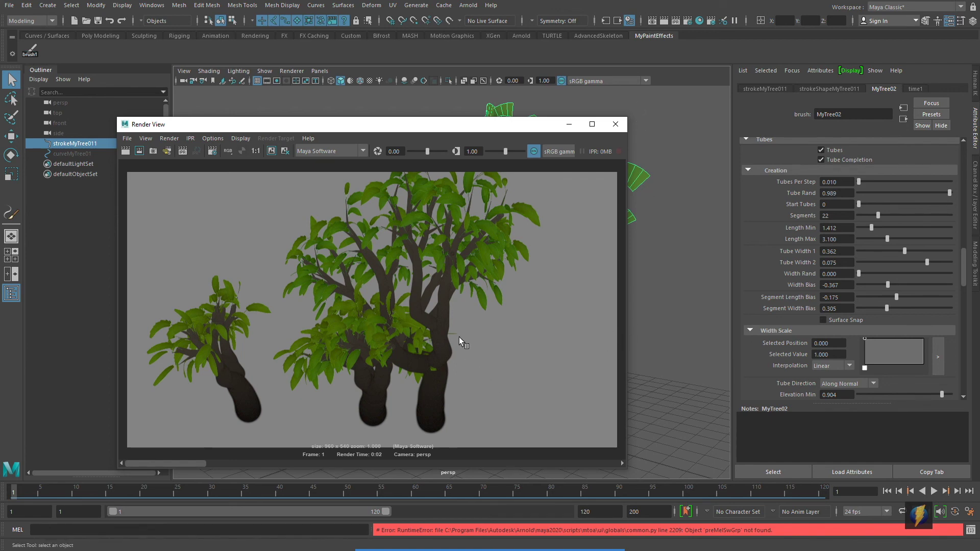
left_click(615, 124)
Step: Set Color 1 in the MyTree02 brush's shading attributes to red for the base of the trunks
left_click_drag(403, 305, 428, 299, "alt")
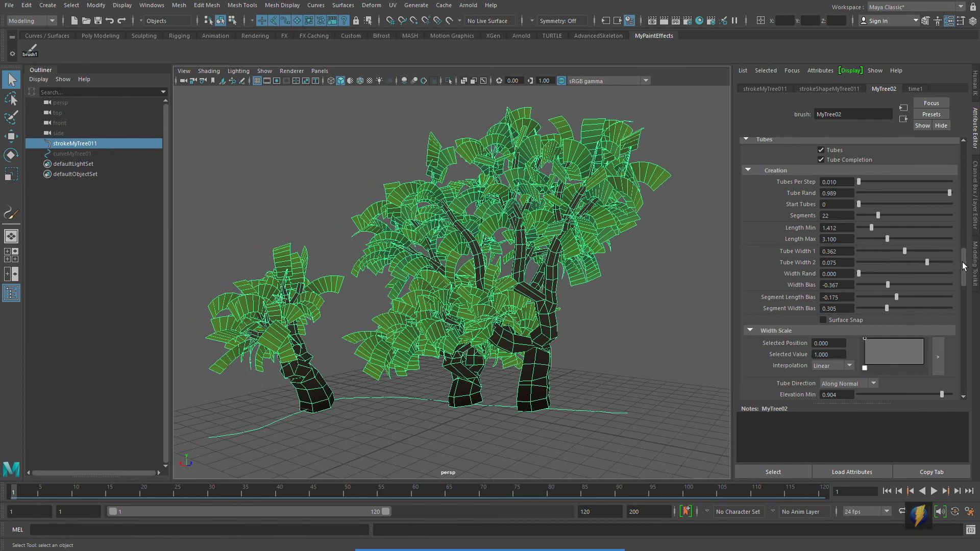
mouse_move(963, 266)
left_mouse_down()
mouse_move(950, 202)
mouse_move(956, 160)
left_mouse_up()
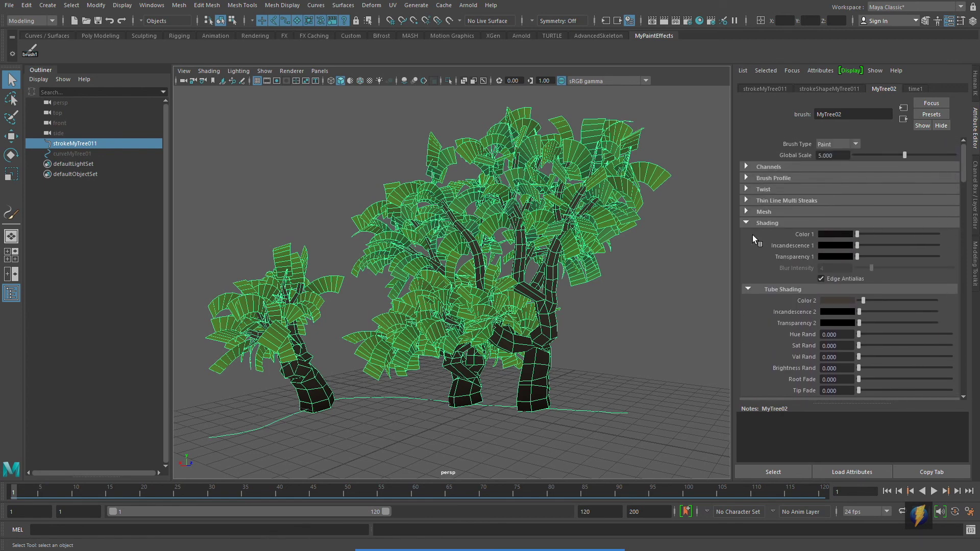
left_click_drag(408, 296, 415, 295, "alt")
right_click_drag(415, 295, 532, 256, "alt")
left_click_drag(532, 256, 510, 255, "alt")
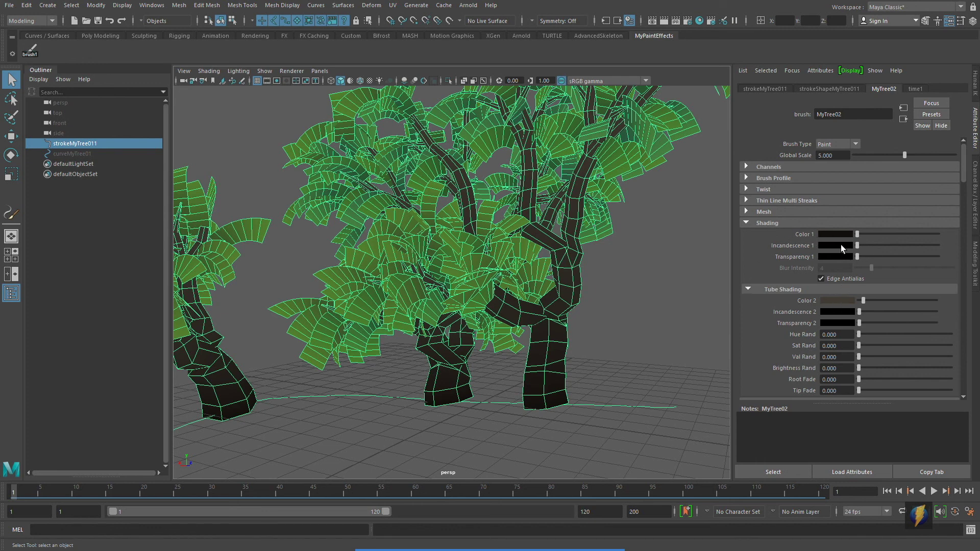
left_click(830, 234)
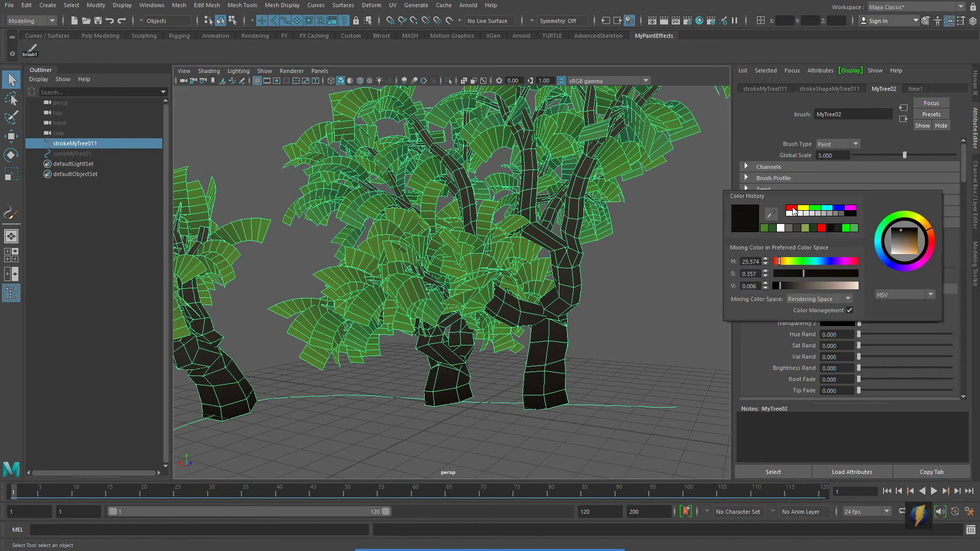
left_click(793, 210)
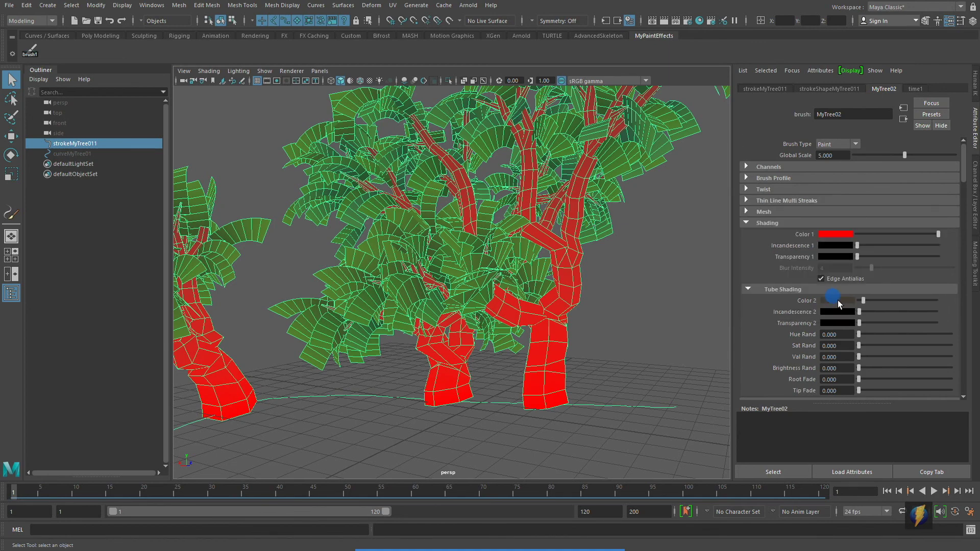
Step: Set Color 2 in the MyTree02 brush's tube shading to yellow and inspect the trunk gradient
left_click(836, 300)
left_click(821, 275)
left_click_drag(587, 286, 620, 293, "alt")
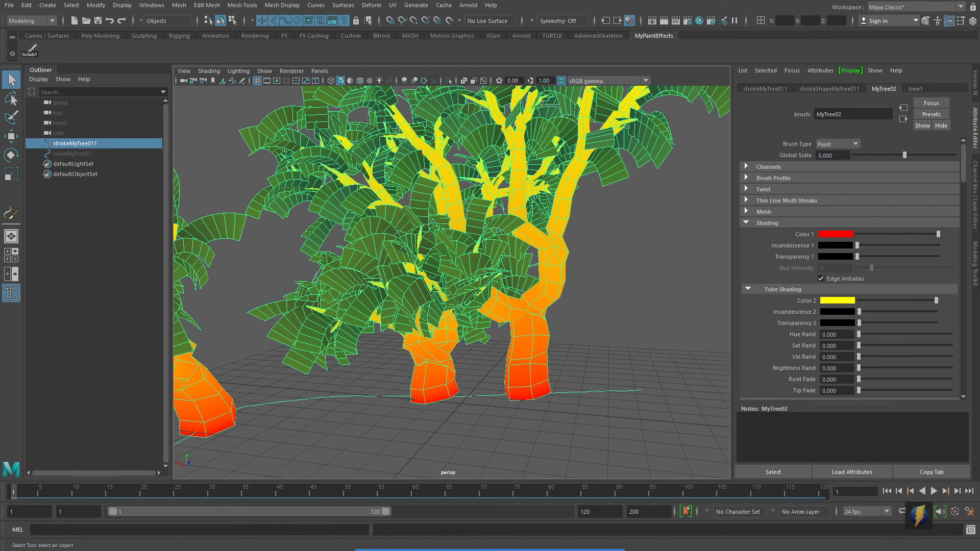
left_click_drag(635, 388, 644, 352, "alt")
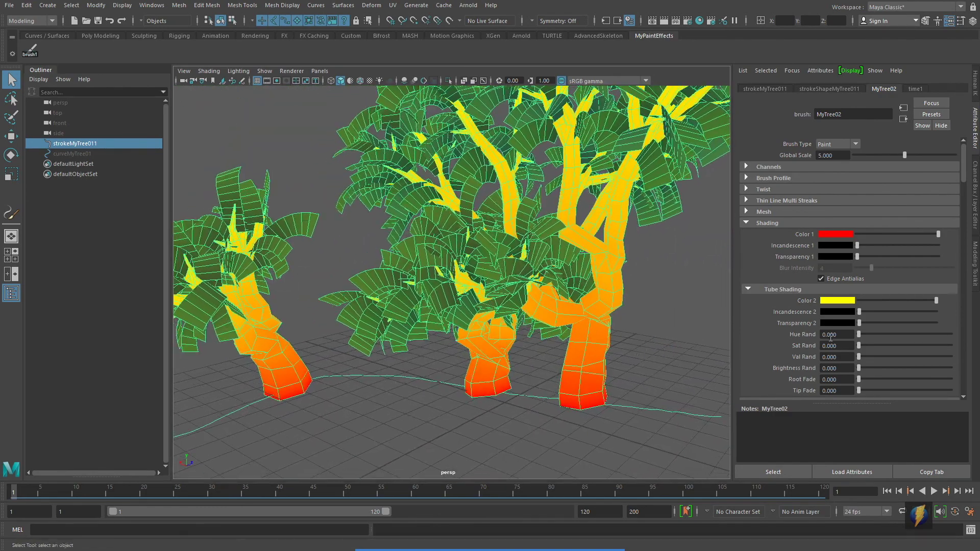
Step: Enable Map Color in the MyTree02 brush's texturing attributes and set the Texture Type to File
scroll(830, 337, "down", 3)
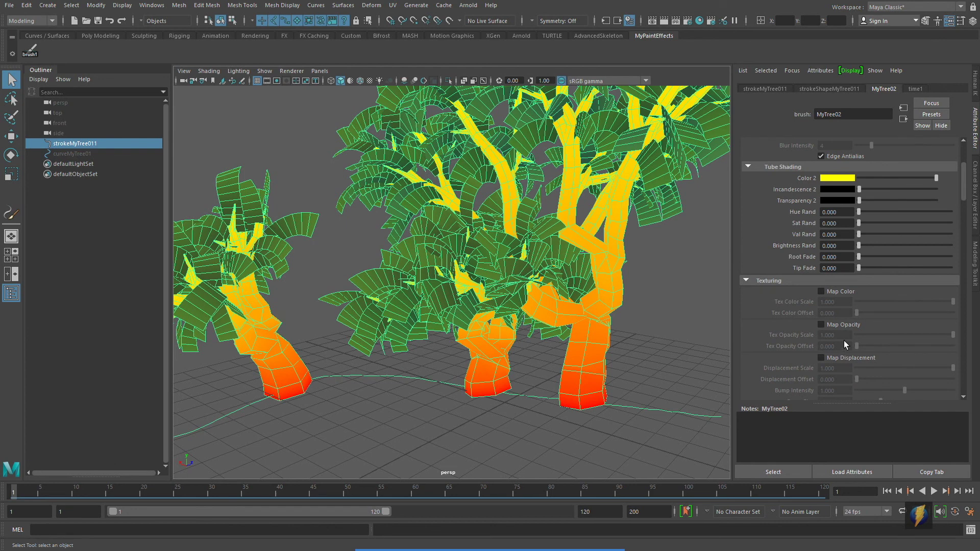
scroll(849, 329, "down", 1)
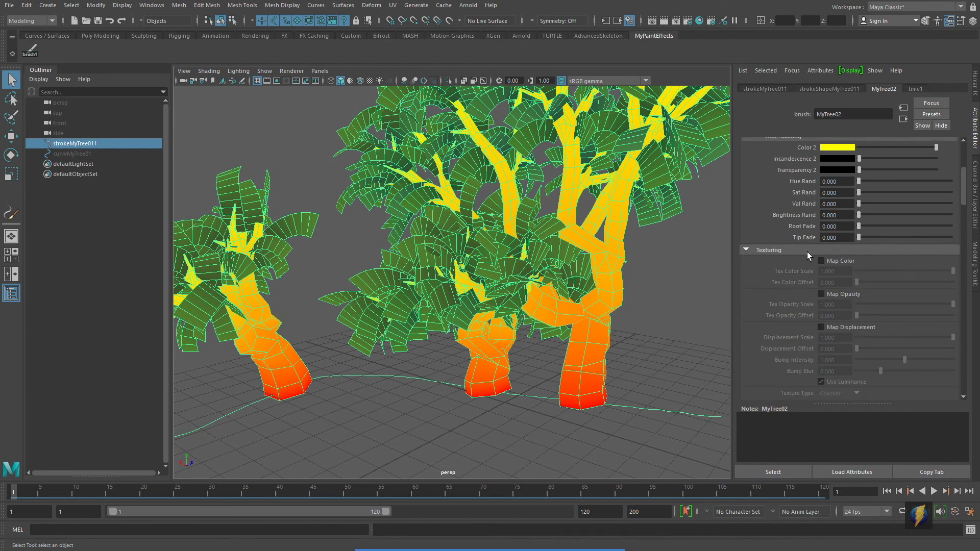
scroll(836, 299, "down", 1)
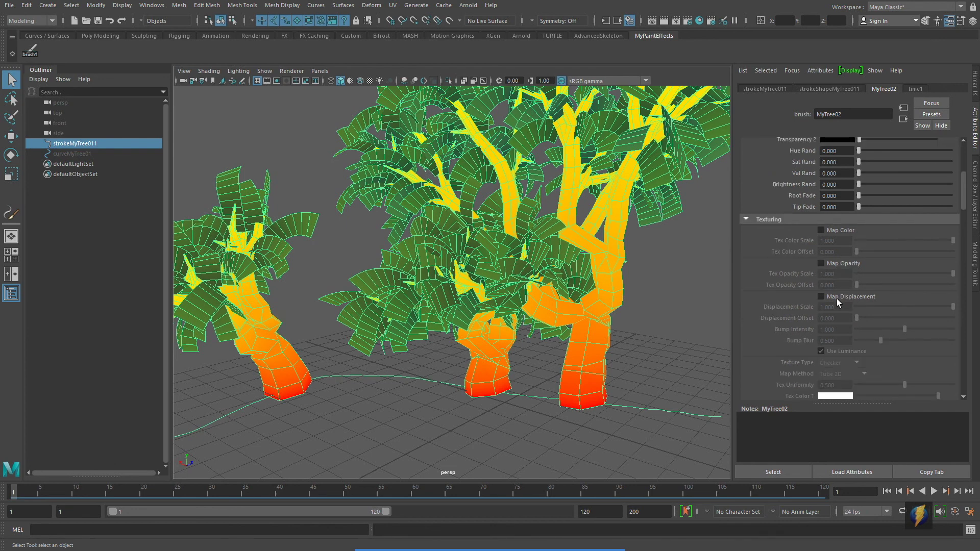
left_click(820, 230)
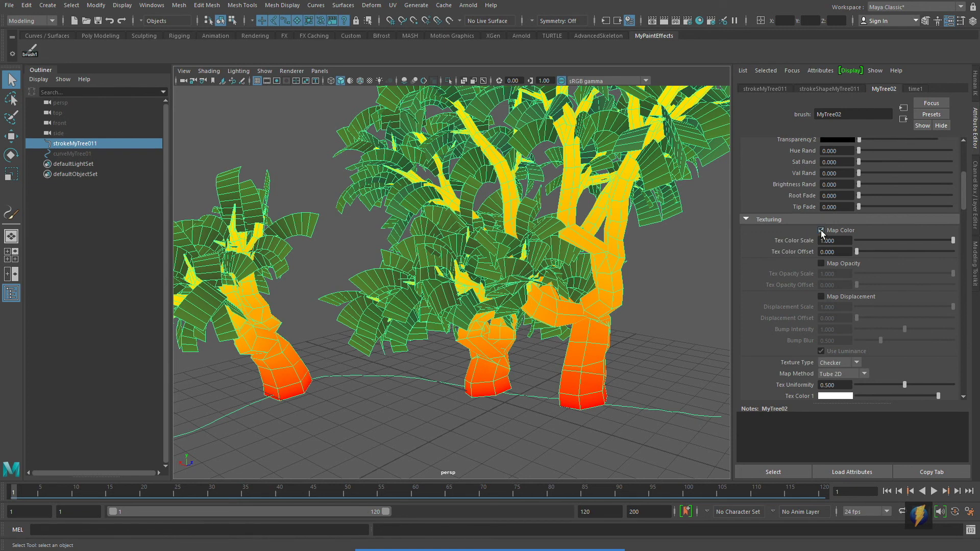
scroll(927, 329, "down", 2)
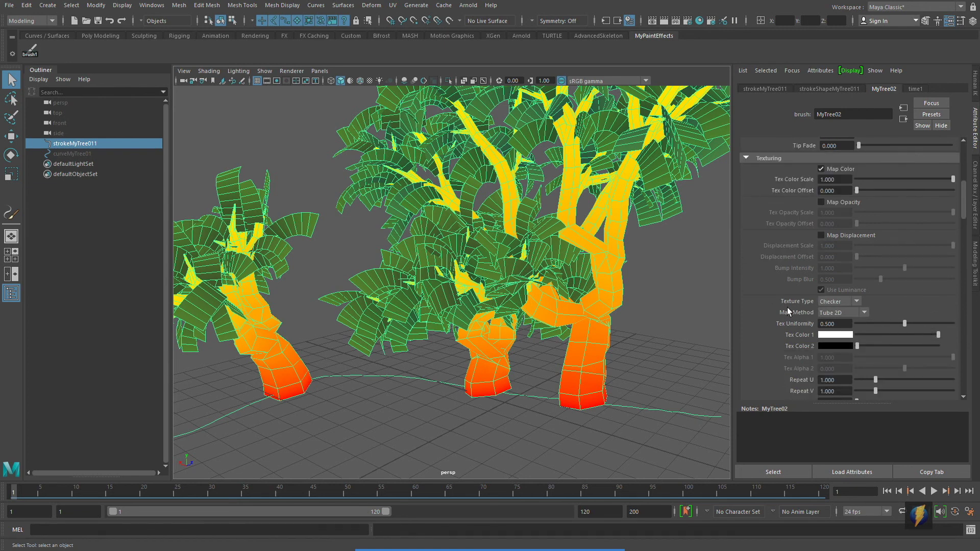
mouse_move(565, 375)
left_mouse_down()
mouse_move(699, 350)
mouse_move(776, 305)
left_mouse_up()
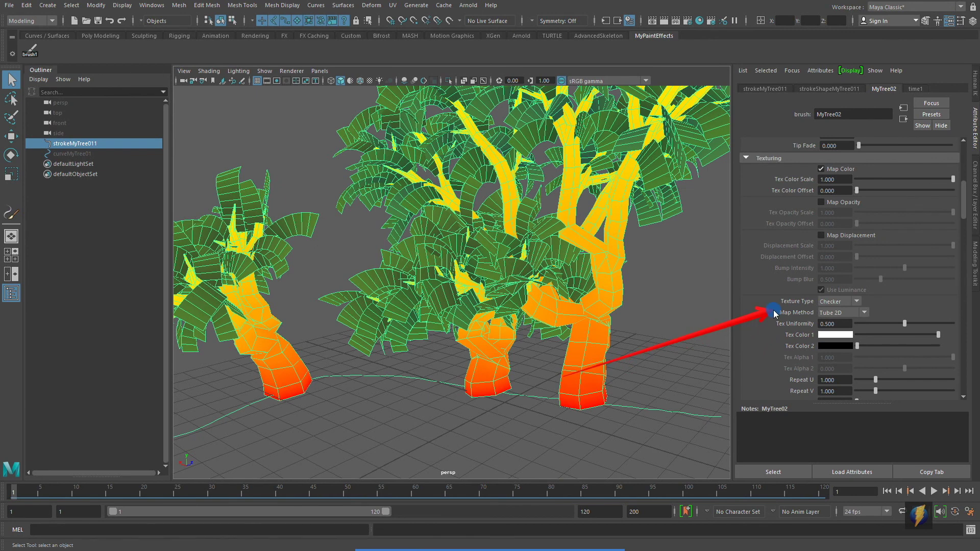
left_click(859, 301)
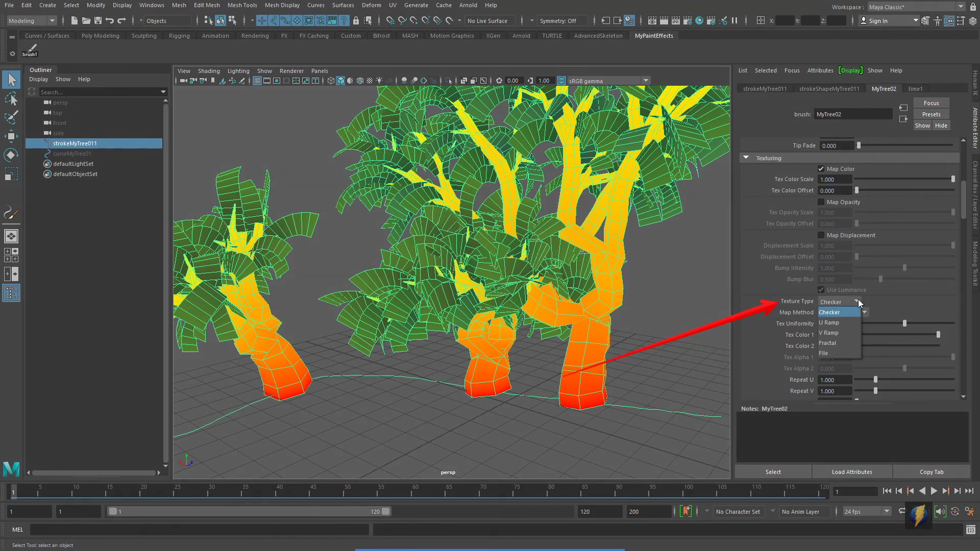
left_click(823, 352)
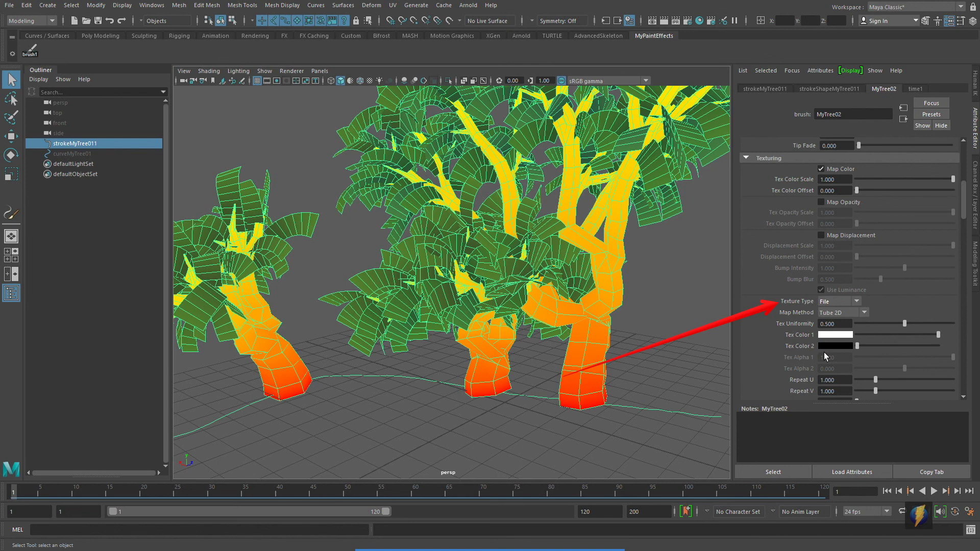
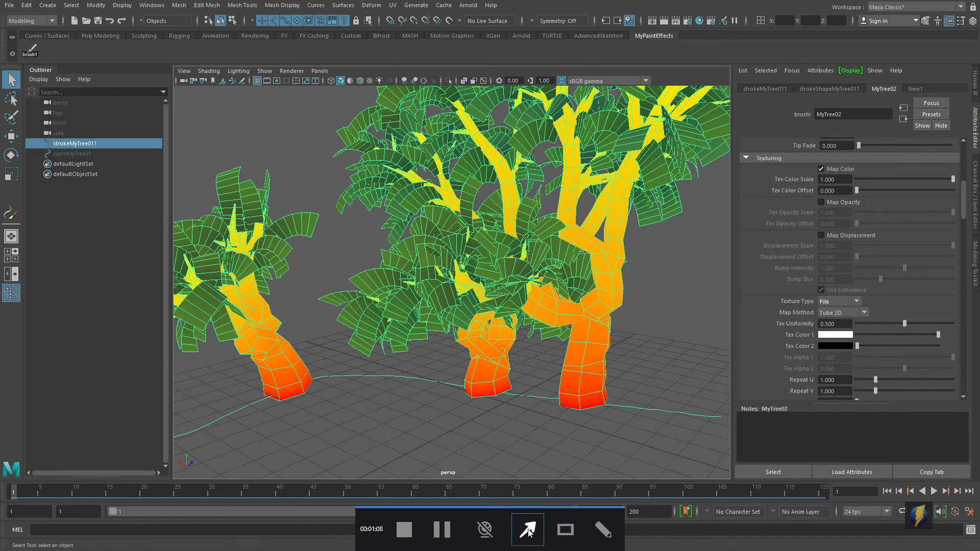
Step: Set the brush texture's Map Method to Tube 3D
left_click_drag(653, 358, 765, 316)
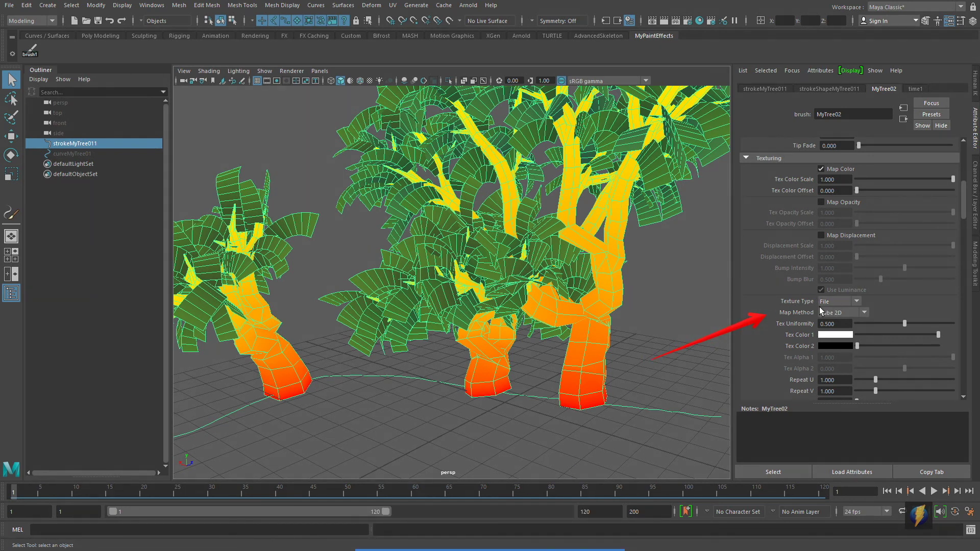
left_click(864, 312)
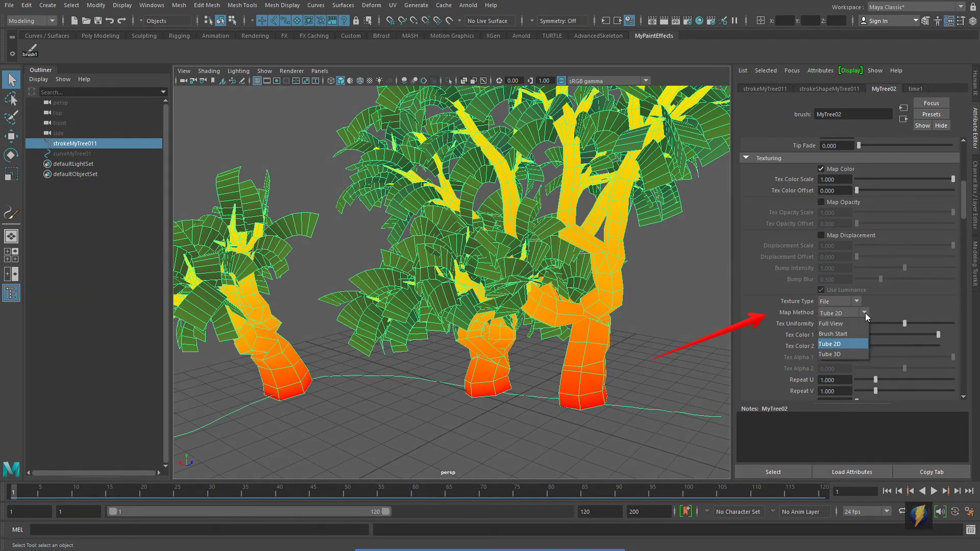
left_click(846, 353)
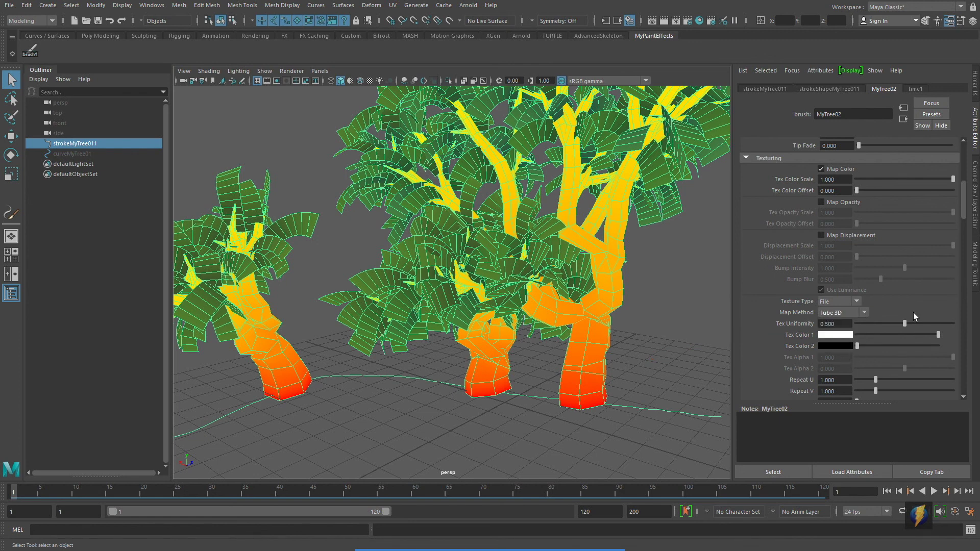
Step: Load treebark.jpg from the project's sourceimages folder as the brush texture's image
scroll(917, 303, "down", 3)
scroll(923, 302, "down", 6)
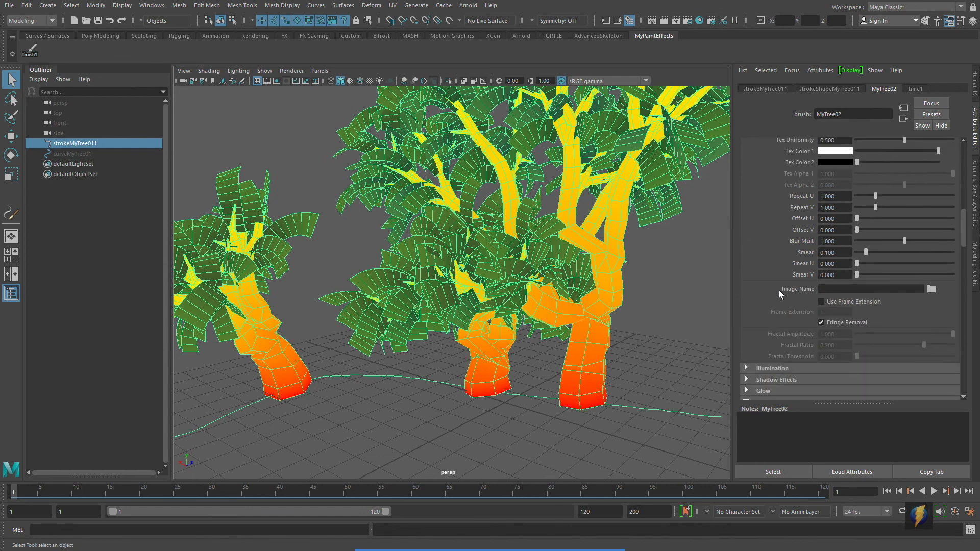
left_click(932, 290)
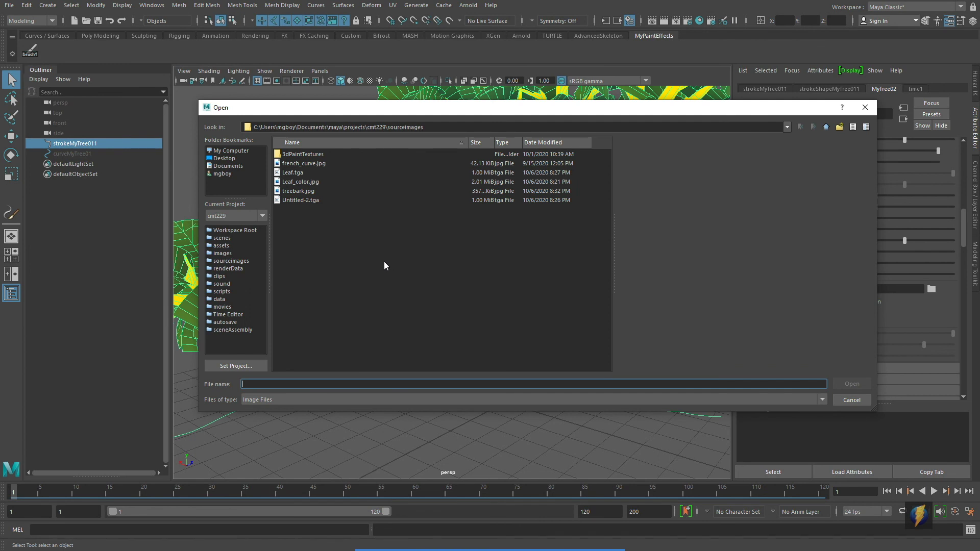
left_click(299, 191)
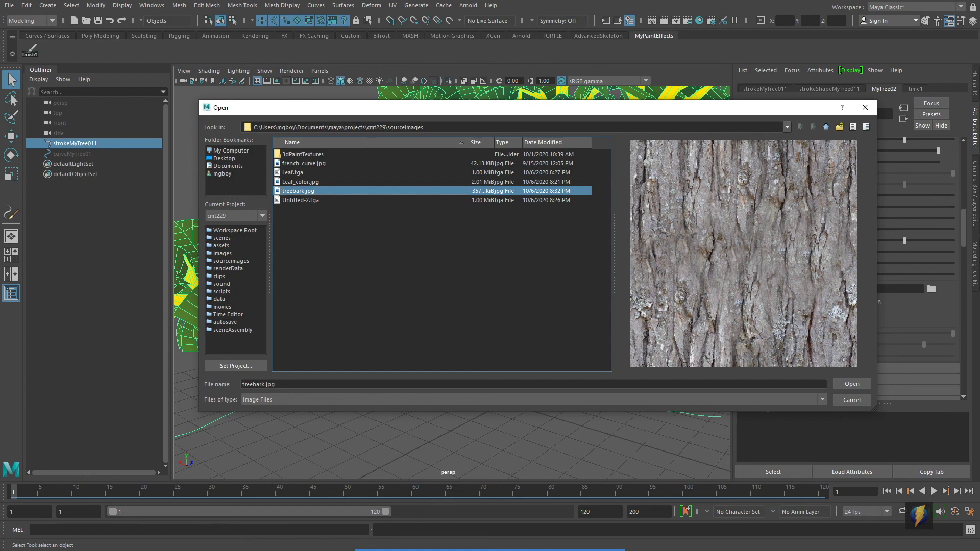
left_click(851, 382)
Step: Render the trees with the bark texture and inspect its stretching along the trunks and branches
left_click_drag(634, 291, 633, 257, "alt")
left_click(664, 22)
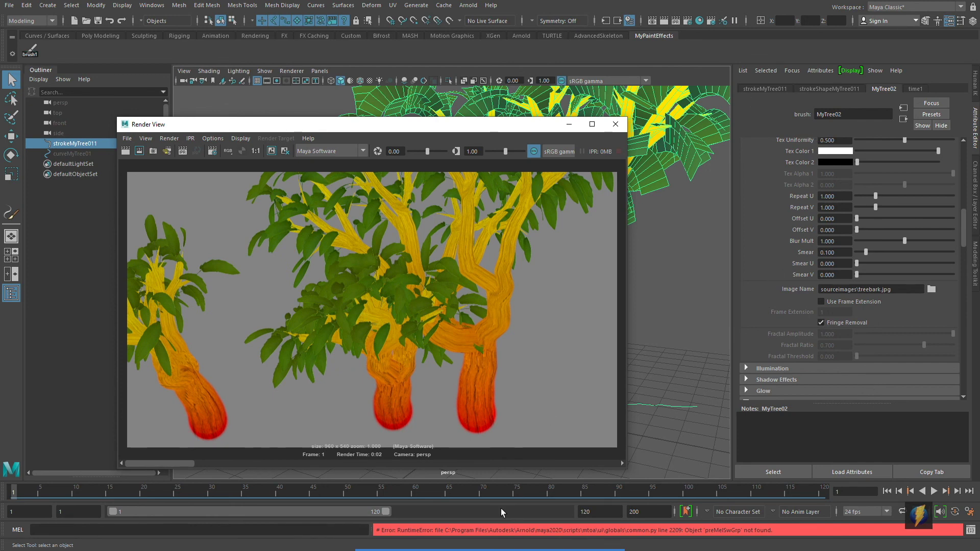
mouse_move(552, 336)
left_mouse_down()
mouse_move(476, 372)
mouse_move(470, 405)
mouse_move(507, 253)
mouse_move(499, 328)
mouse_move(461, 219)
left_mouse_up()
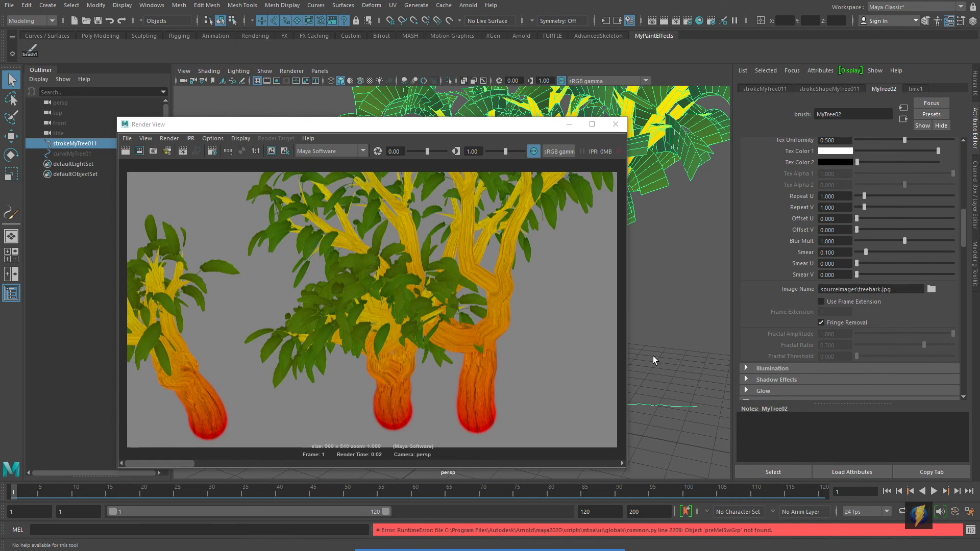
mouse_move(634, 308)
left_mouse_down()
mouse_move(786, 195)
mouse_move(785, 207)
left_mouse_up()
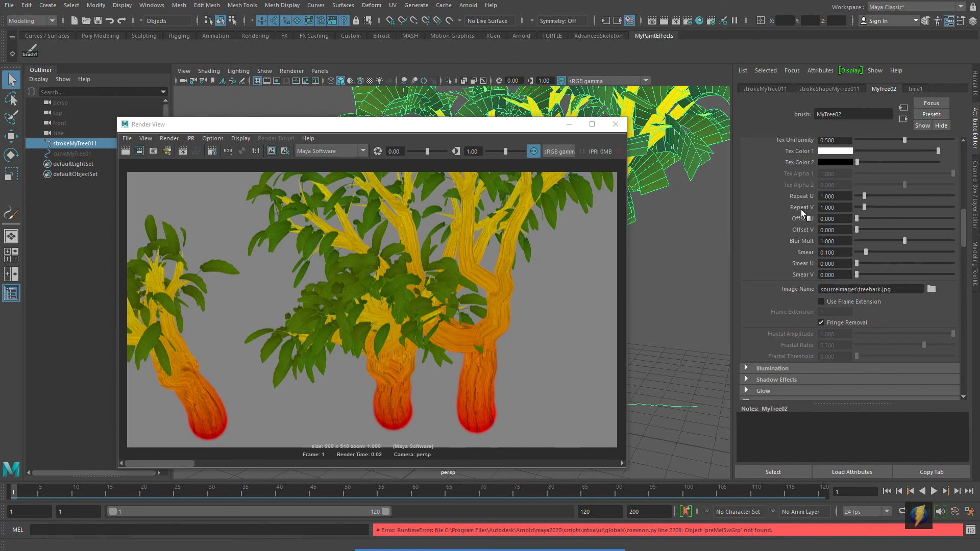
left_click(436, 388)
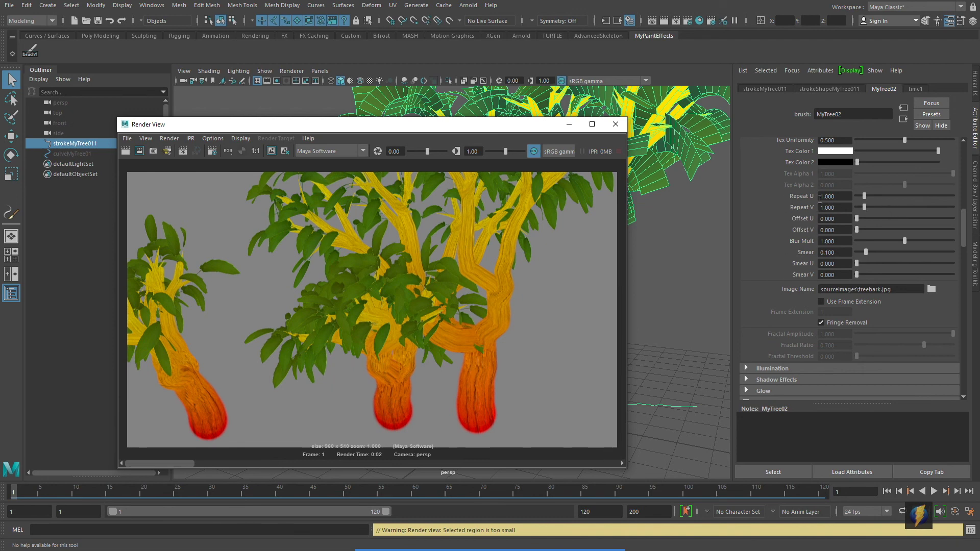
Step: Set the bark texture's Repeat U to 9, render the trees again and close the render window
left_click(837, 196)
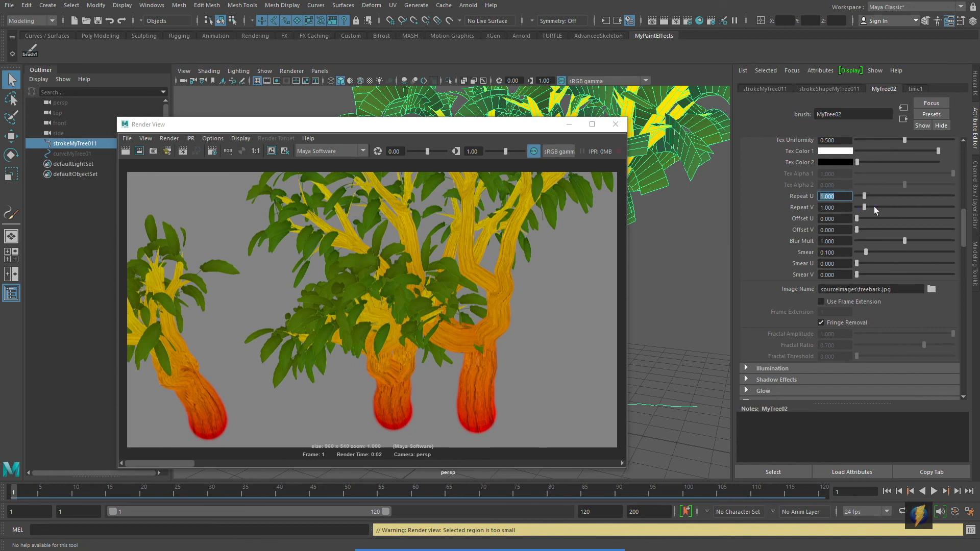
type("9")
key("Return")
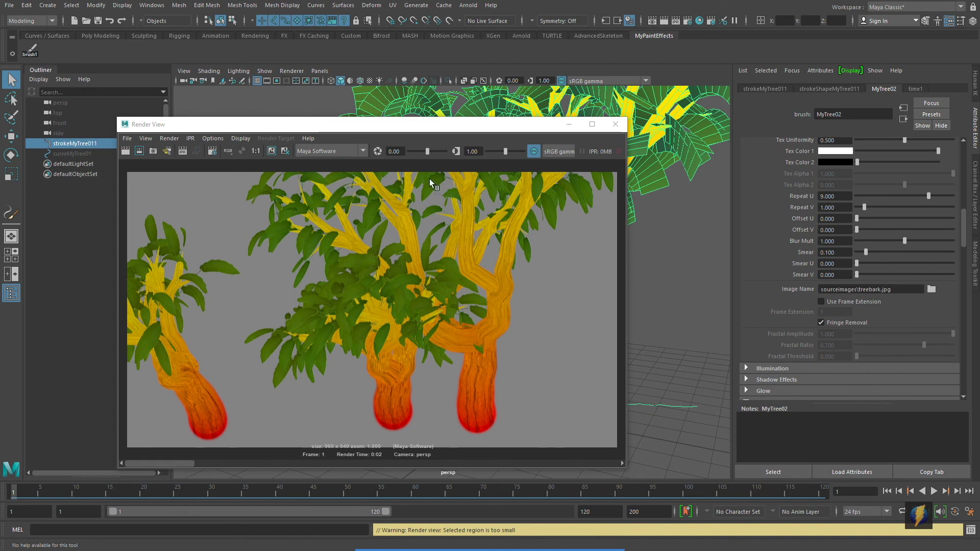
left_click(125, 151)
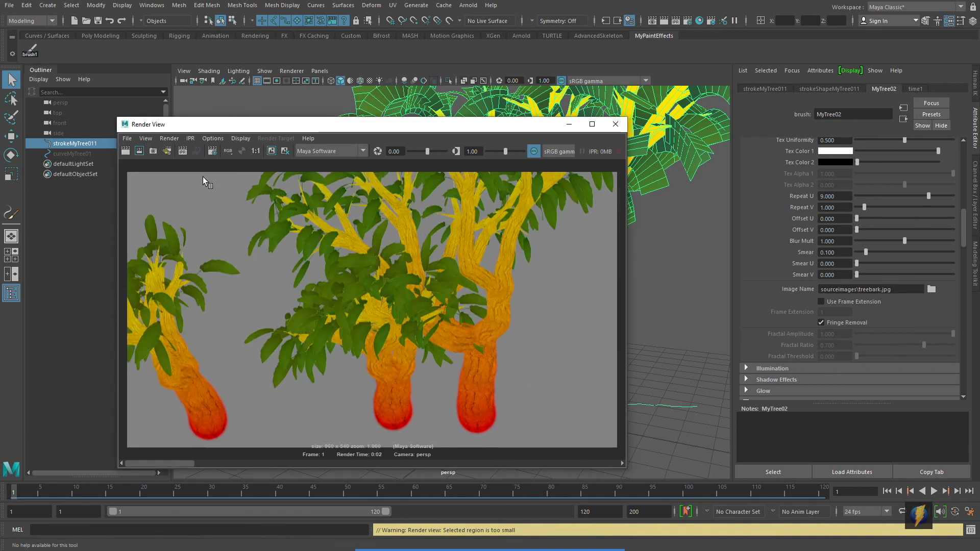
left_click(615, 124)
Step: Render a close-up of the front tree's trunk to check the bark detail
scroll(376, 333, "up", 5)
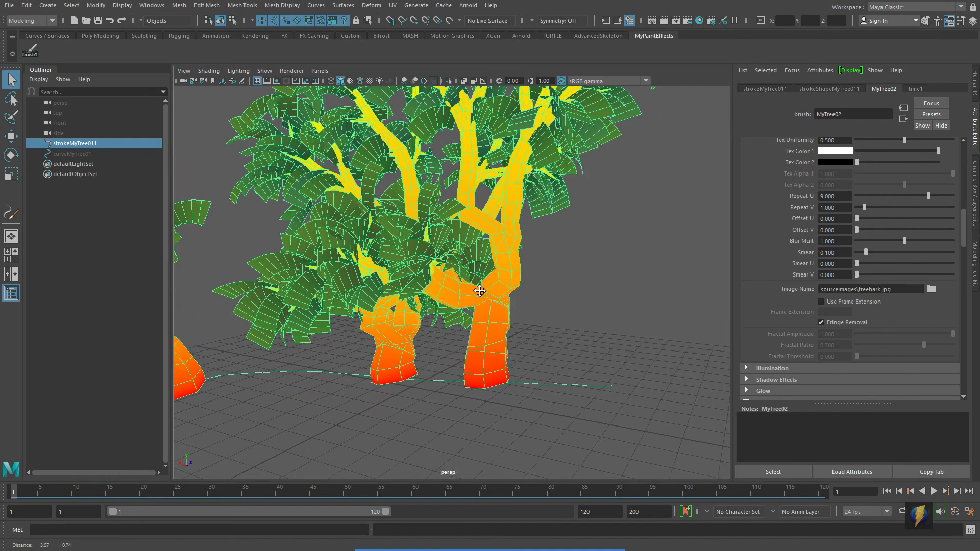
scroll(376, 332, "up", 8)
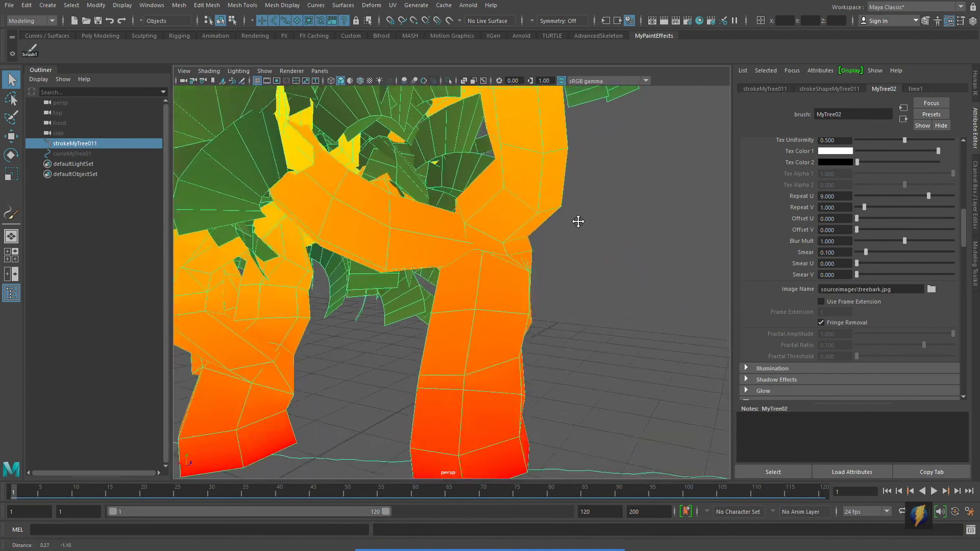
scroll(477, 301, "up", 4)
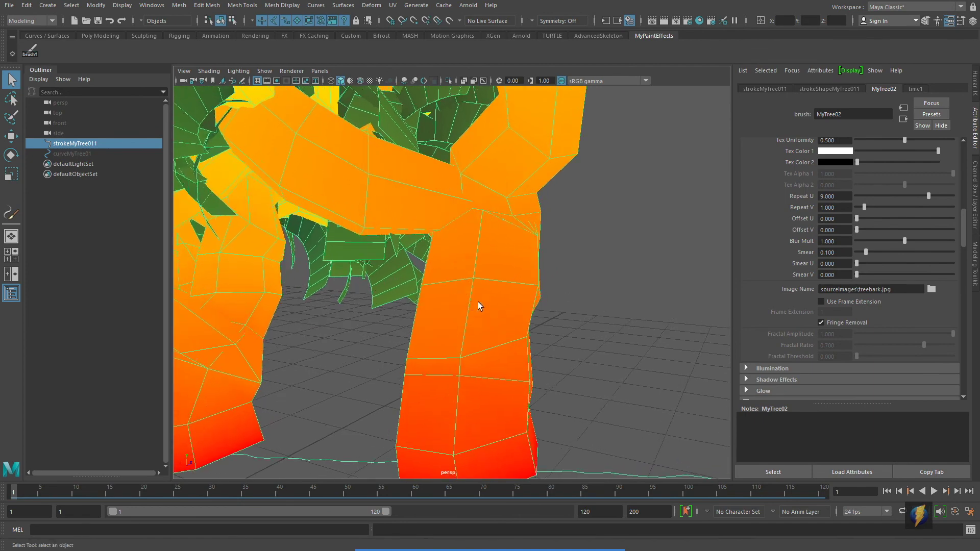
left_click(664, 20)
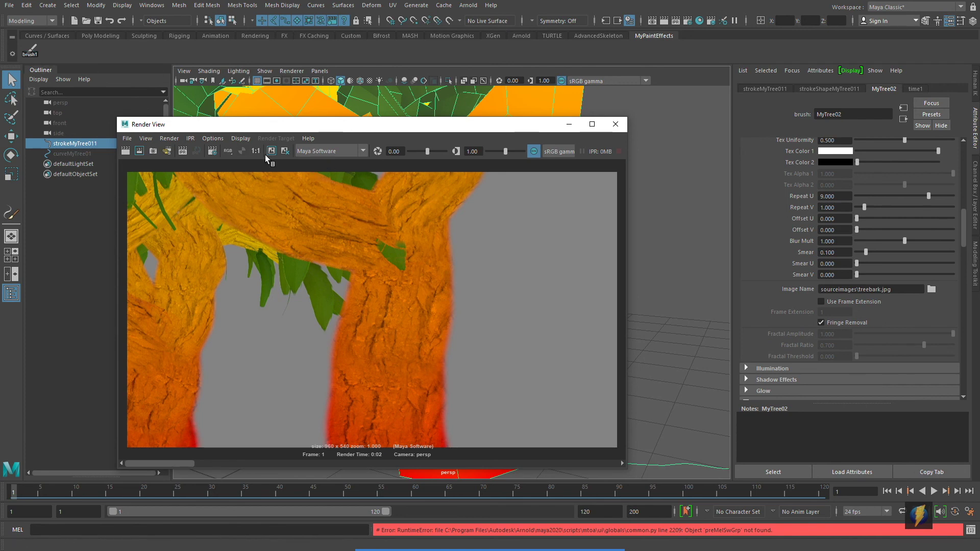
Step: Change the brush shading's Color 1 to a dark brown and the tube shading's Color 2 to a lighter greyish brown
scroll(803, 250, "down", 2)
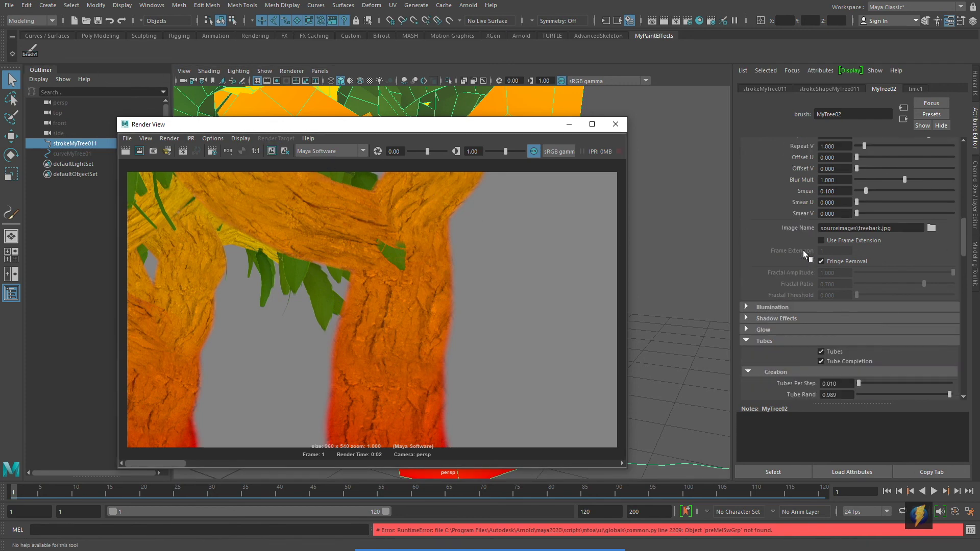
scroll(803, 250, "up", 5)
scroll(804, 252, "up", 6)
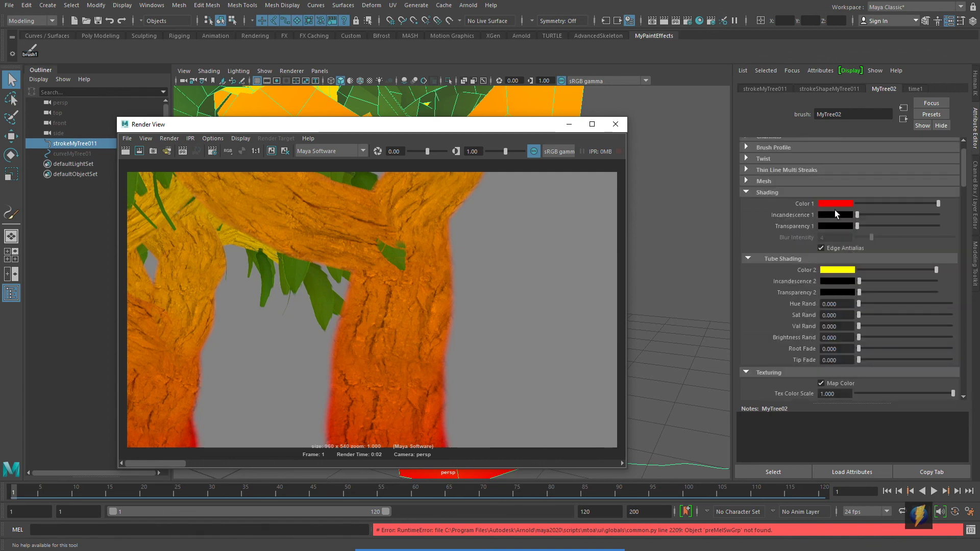
left_click(836, 204)
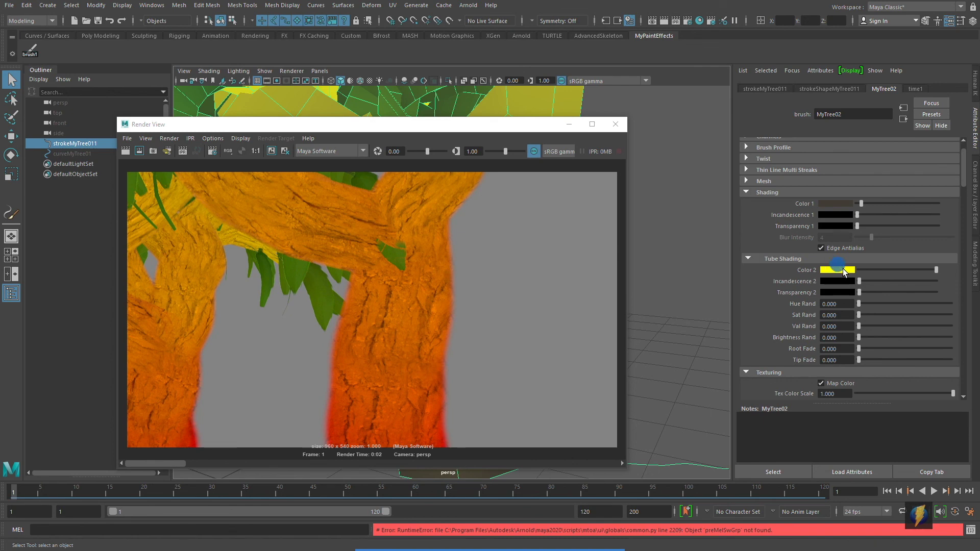
left_click(837, 269)
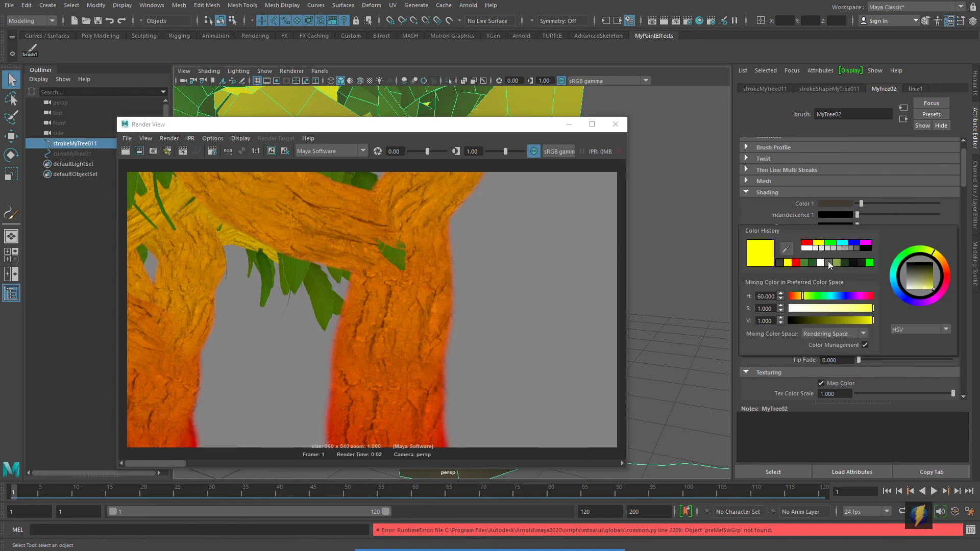
left_click(828, 262)
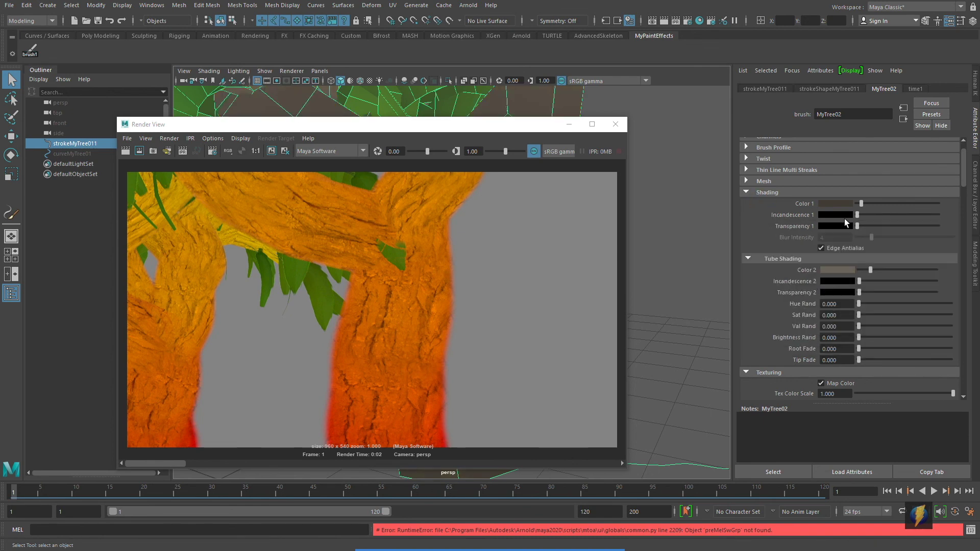
Step: Render the trunk close-up with the brown shading colors, and render the trees again from a wider view
left_click(125, 152)
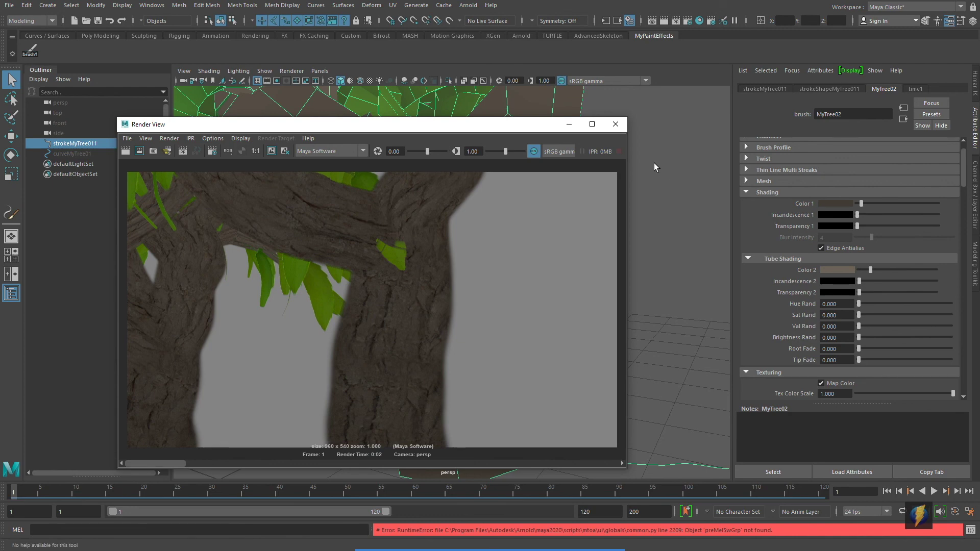
left_click(616, 124)
right_click_drag(587, 286, 378, 328, "alt")
left_click_drag(378, 328, 436, 357, "alt")
right_click_drag(398, 355, 479, 352, "alt")
left_click(663, 21)
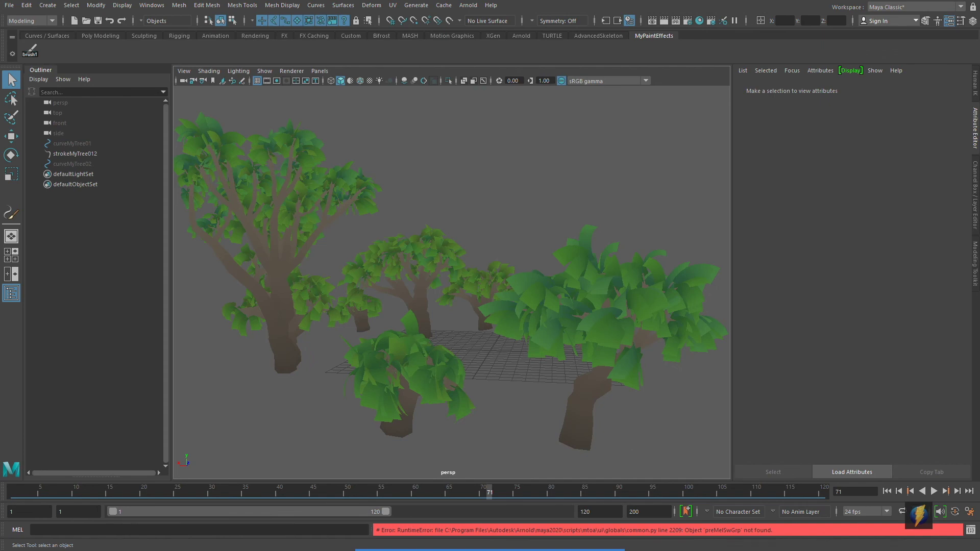
Step: Convert the tree stroke from Paint Effects to polygons with vertex color mode None, quad output, hidden strokes and a 100000 poly limit
mouse_move(566, 296)
left_mouse_down("alt")
mouse_move(529, 285)
mouse_move(435, 287)
mouse_move(570, 298)
mouse_move(560, 299)
left_mouse_up("alt")
right_click_drag(602, 280, 590, 286, "alt")
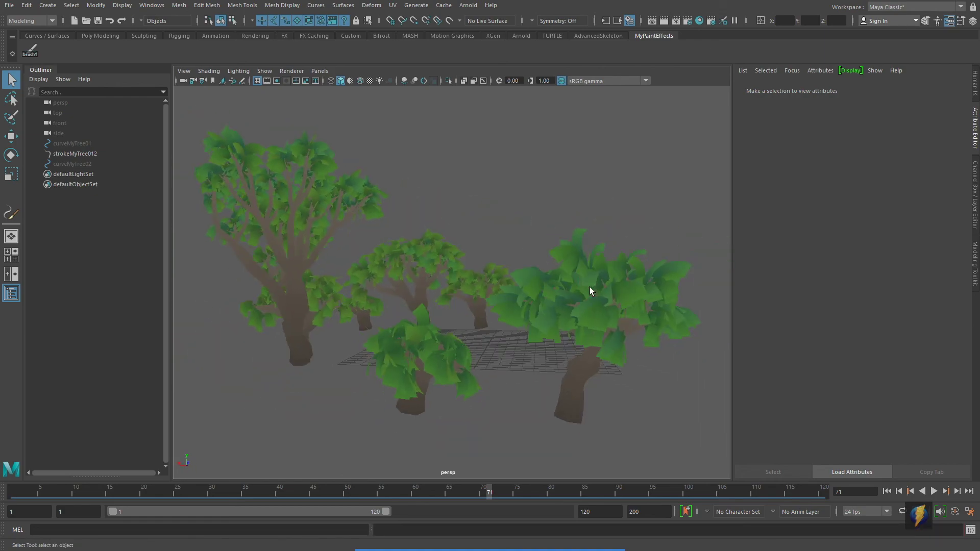
left_click(623, 313)
scroll(638, 308, "down", 3)
right_click_drag(655, 309, 586, 307, "alt")
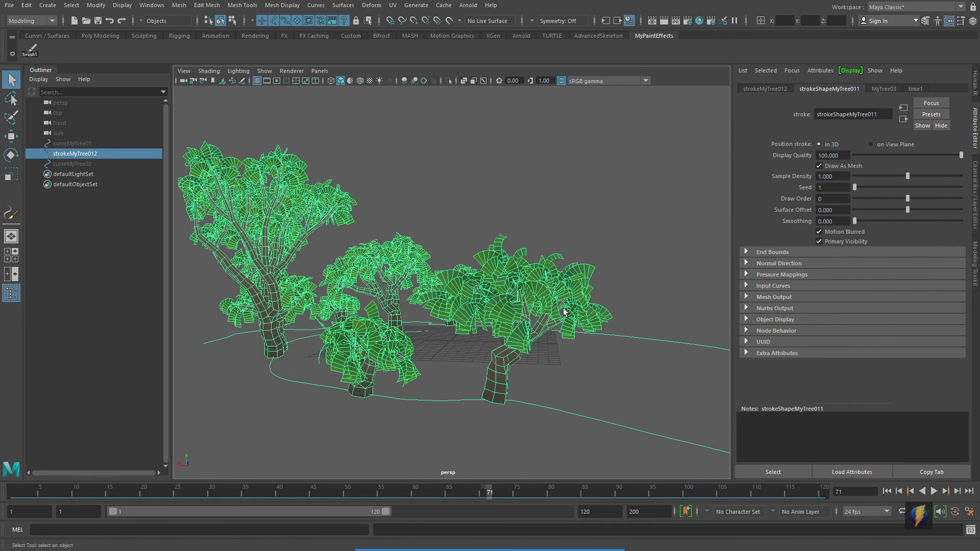
scroll(531, 327, "up", 3)
left_click_drag(502, 339, 475, 337, "alt")
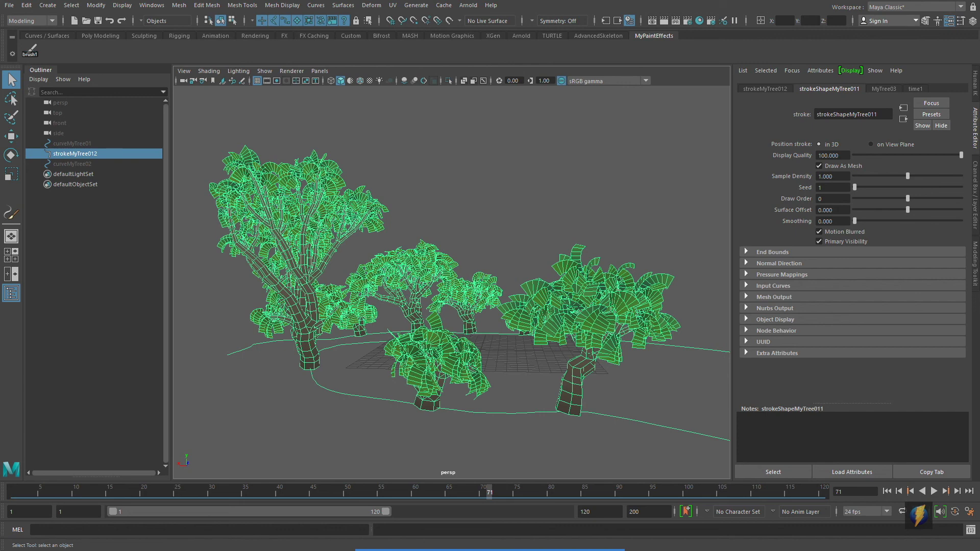
left_click(96, 5)
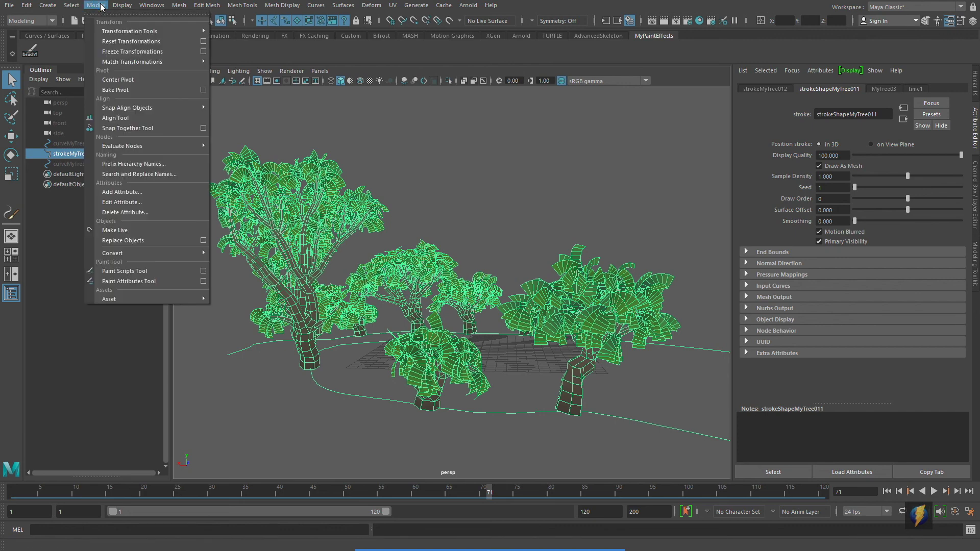
mouse_move(125, 252)
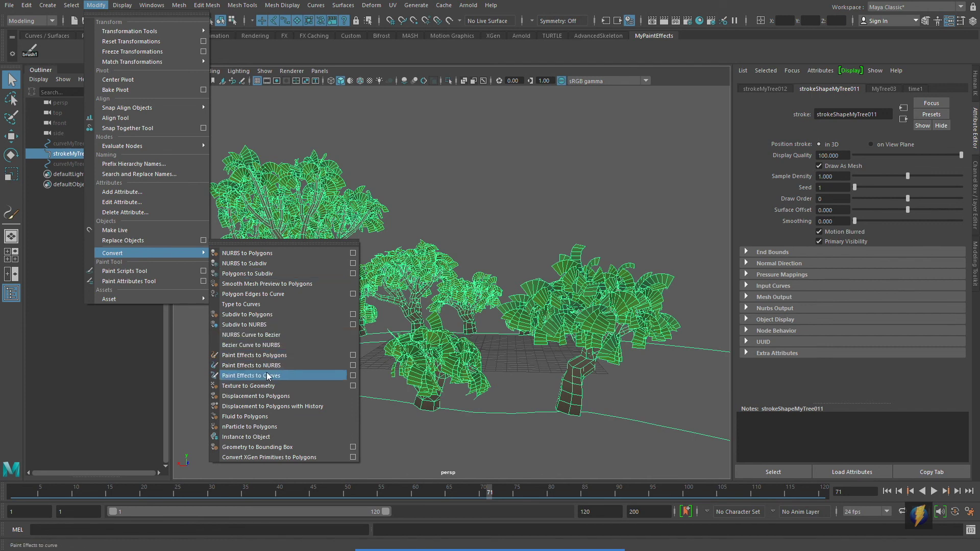
left_click(352, 355)
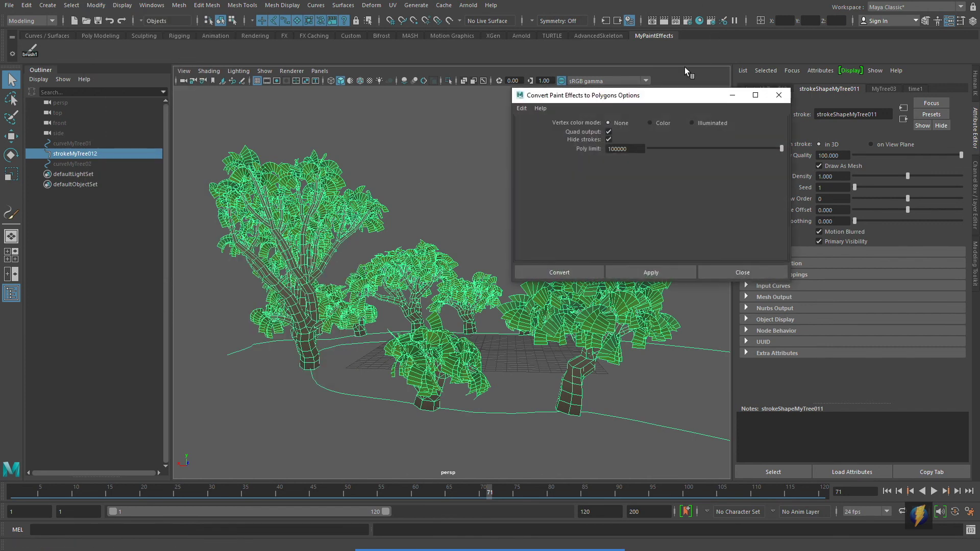
left_click_drag(666, 97, 775, 69)
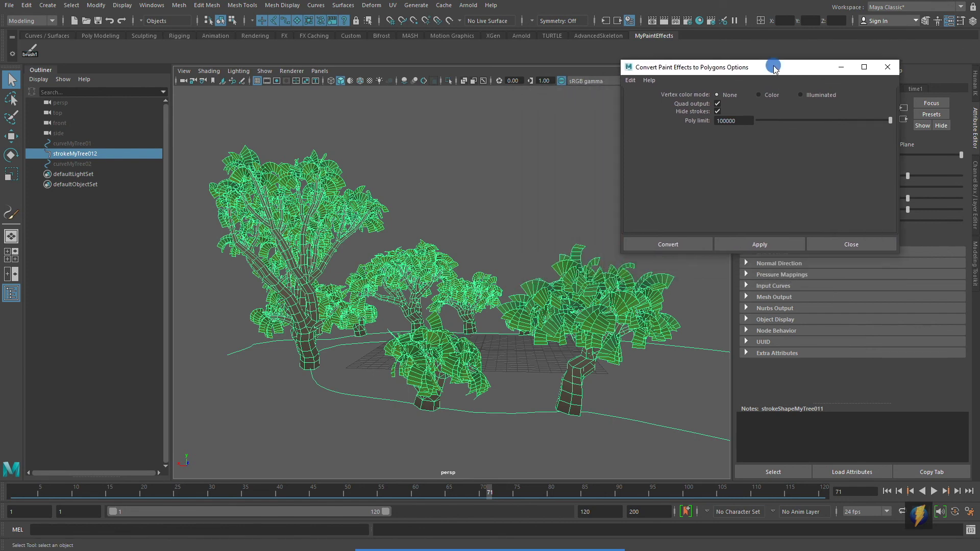
left_click(527, 529)
left_click_drag(471, 184, 672, 103)
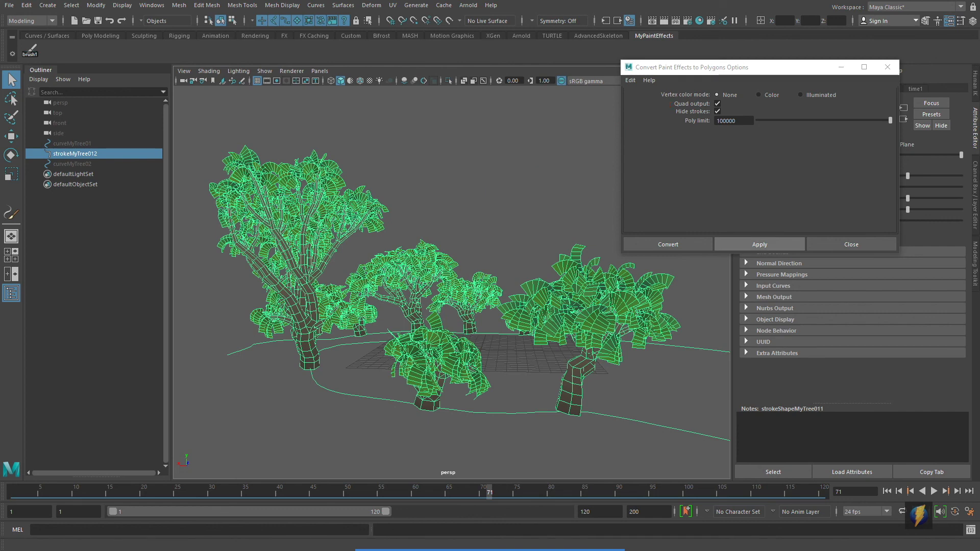
left_click(757, 243)
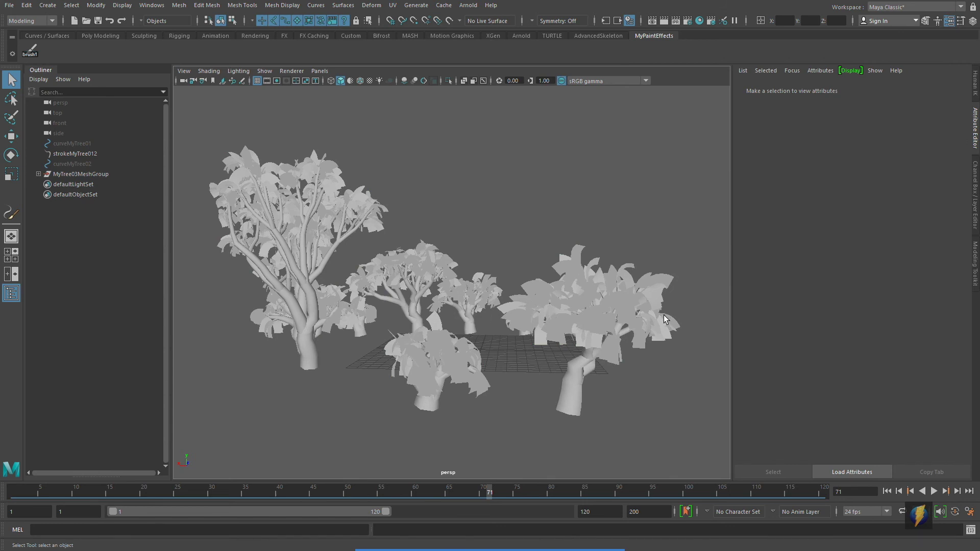
Step: Select the converted trunk mesh and expand MyTree03MeshGroup in the Outliner
left_click(308, 272)
left_click_drag(337, 295, 387, 288, "alt")
left_click(39, 174)
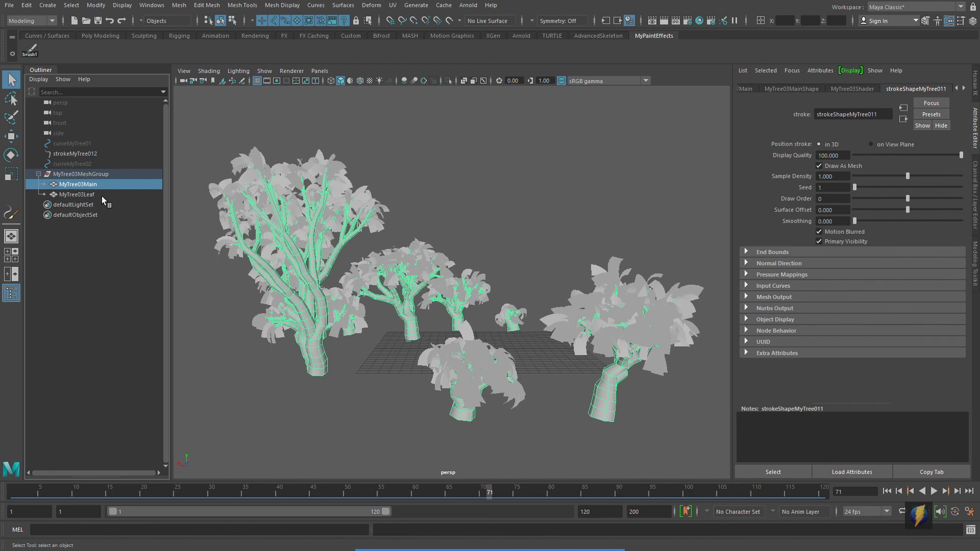
Step: Move MyTree03Main up about 15.64 units and MyTree03Leaf up about 13.63 units, undoing each move
key("w")
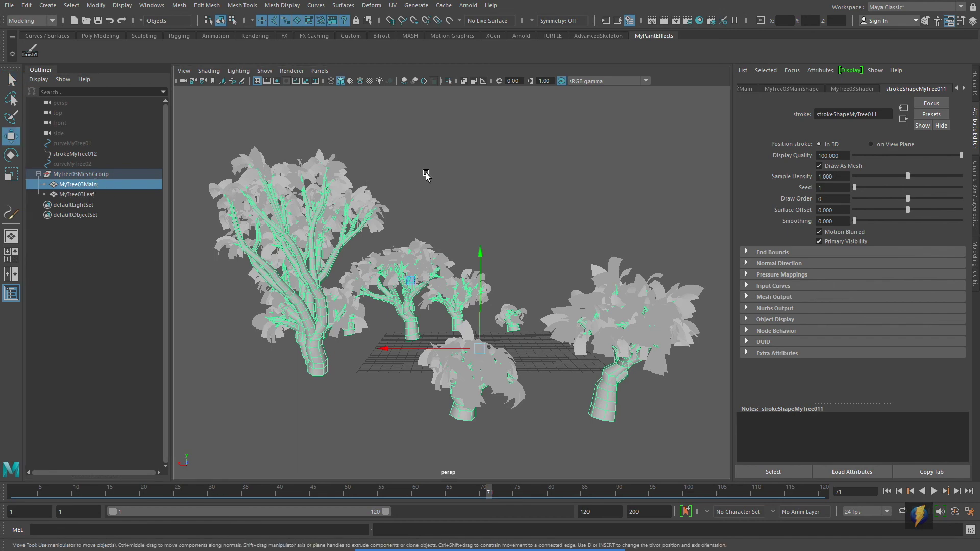
left_click_drag(480, 250, 480, 113)
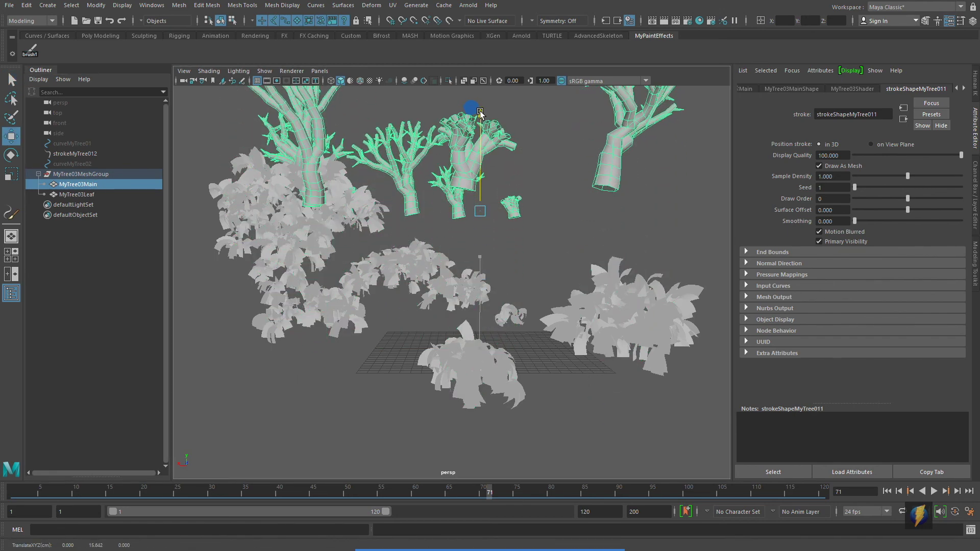
key("ctrl+z")
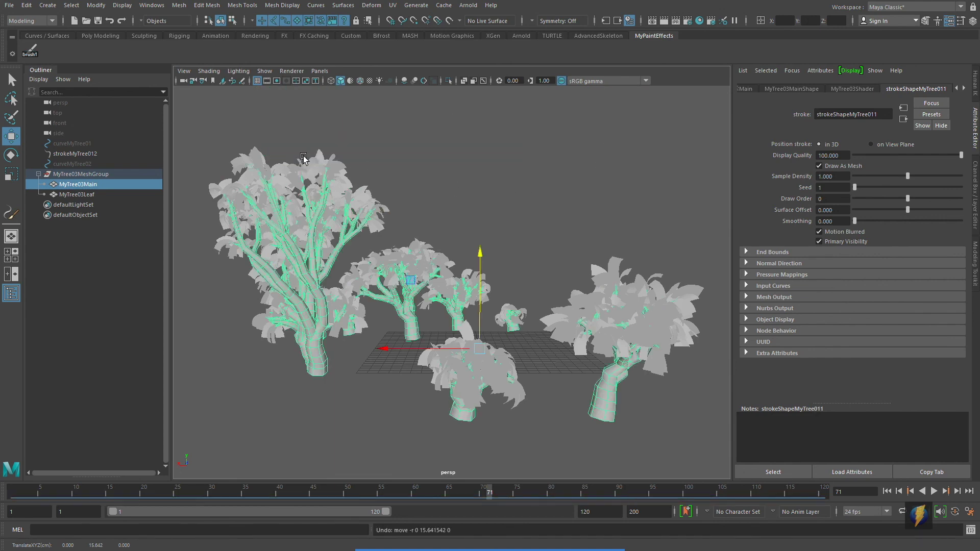
left_click(90, 194)
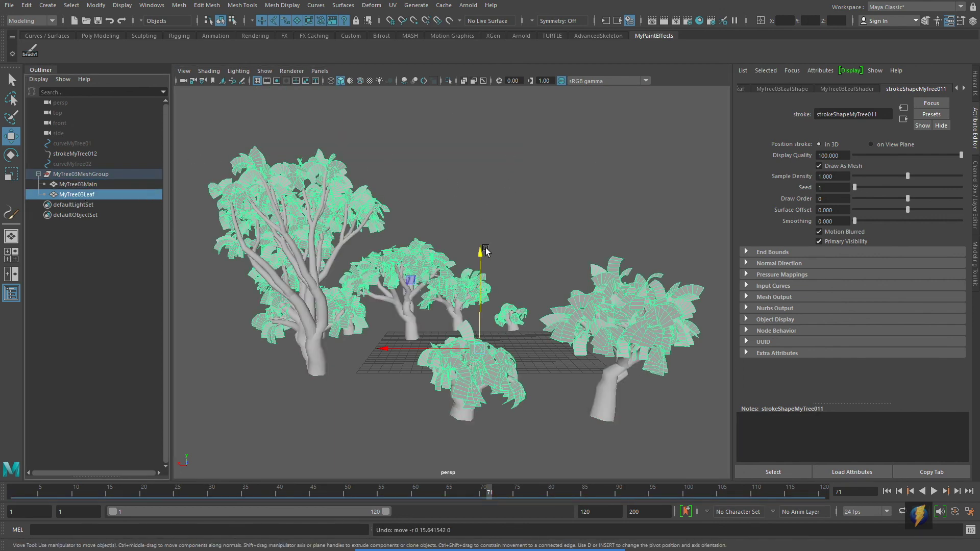
left_click_drag(479, 253, 485, 133)
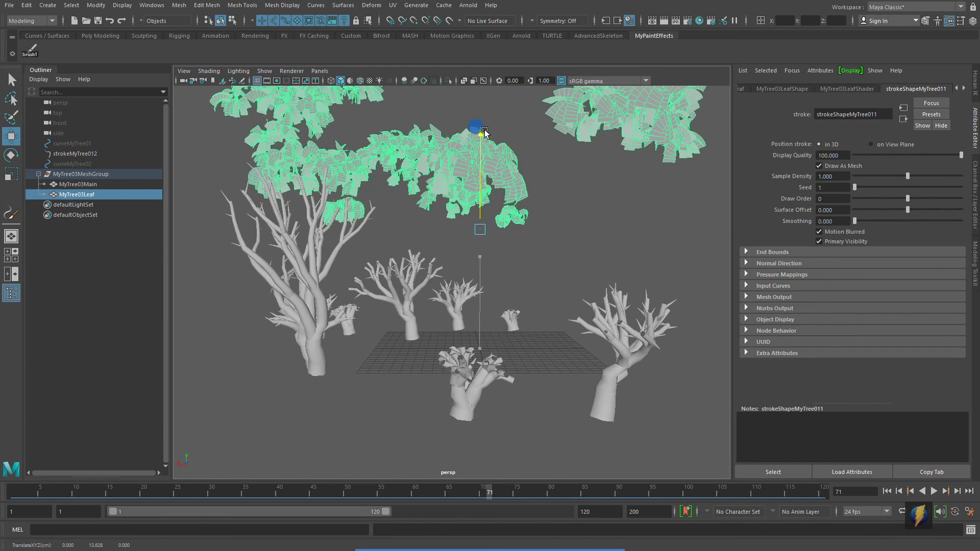
key("ctrl+z")
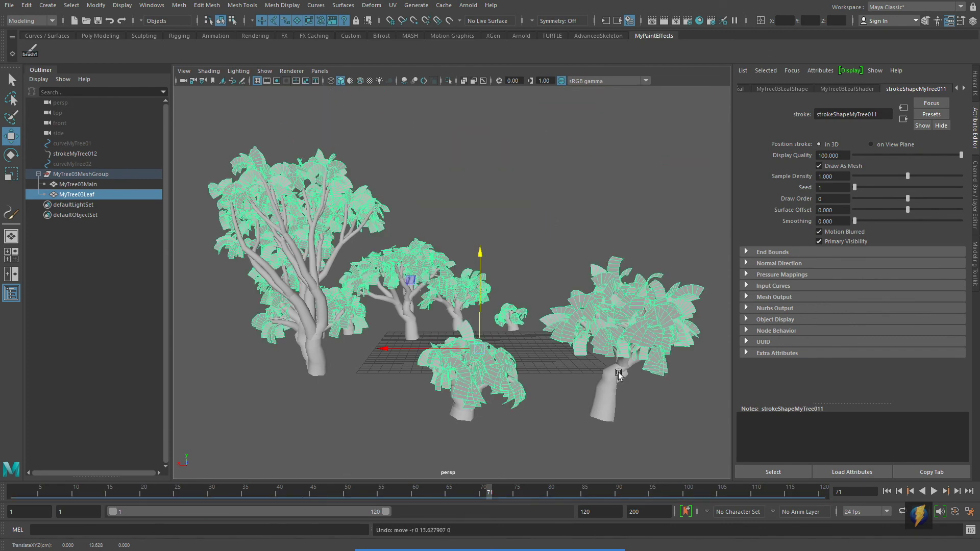
Step: Select a group of vertices on the lower trunk of the front tree mesh and show the Modeling Toolkit
left_click(604, 406)
right_click_drag(604, 406, 451, 271, "alt")
left_click_drag(461, 328, 542, 378)
right_click_drag(526, 308, 462, 306)
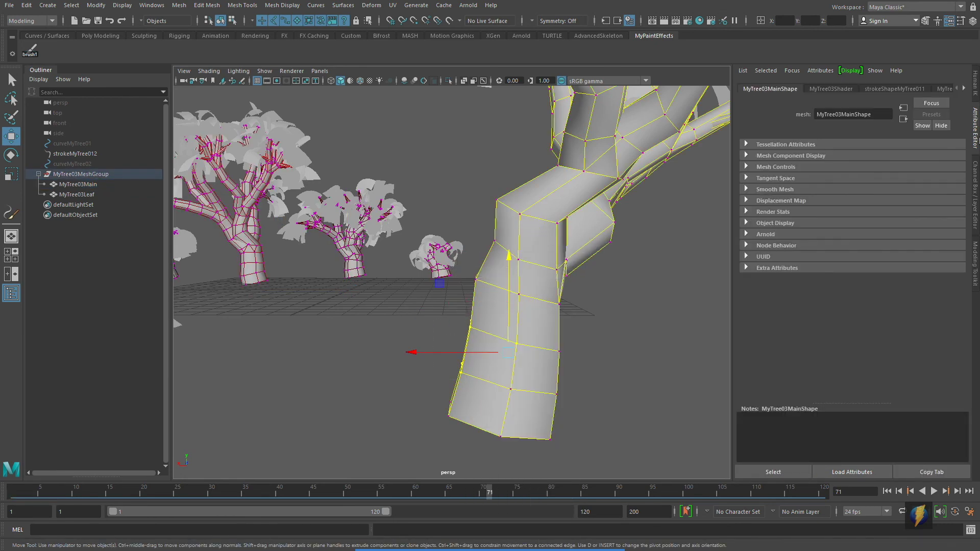
left_click(974, 258)
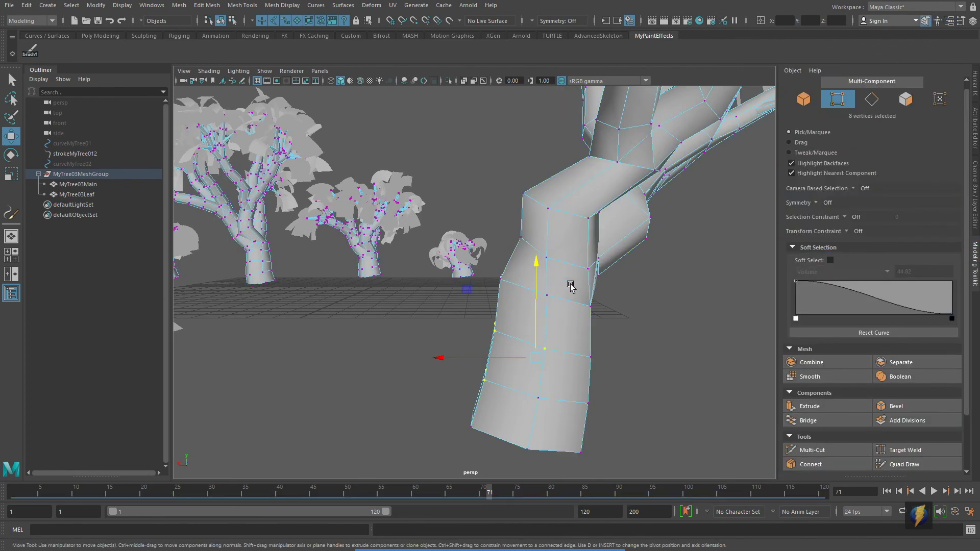
Step: Switch the trunk mesh to face selection and pick individual faces on the front tree's trunk
right_click_drag(563, 243, 571, 247)
left_click(571, 248)
left_click(525, 263)
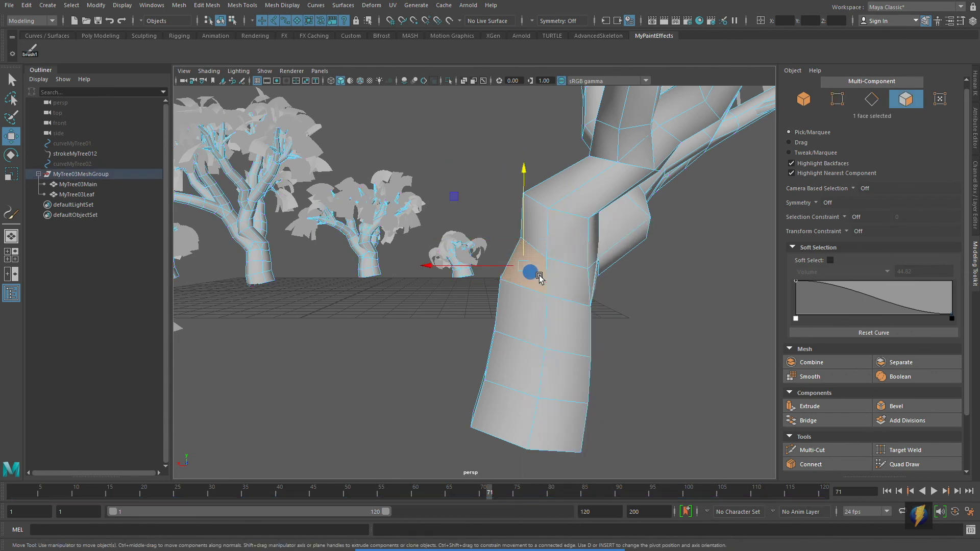
left_click(519, 313)
scroll(627, 333, "down", 5)
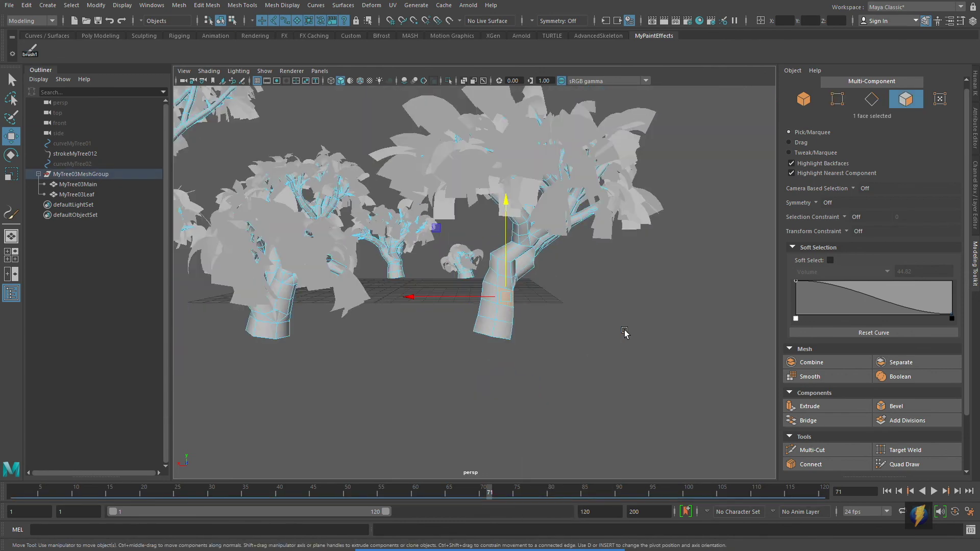
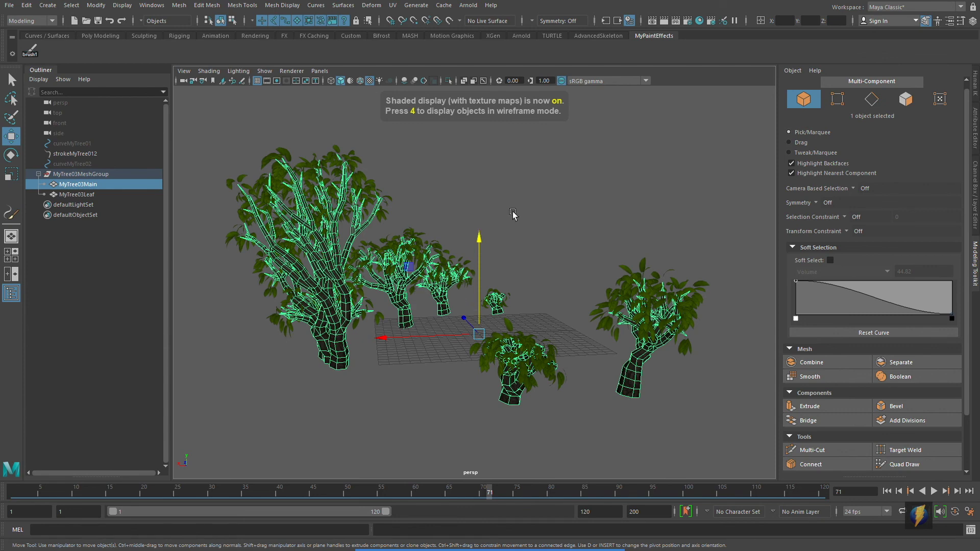
Step: Inspect the textured polygon trees up close and from around the scene
left_click_drag(406, 324, 463, 323, "alt")
right_click_drag(463, 323, 638, 295, "alt")
middle_click_drag(639, 296, 580, 195, "alt")
right_click_drag(581, 195, 176, 273, "alt")
left_click_drag(177, 273, 619, 277, "alt")
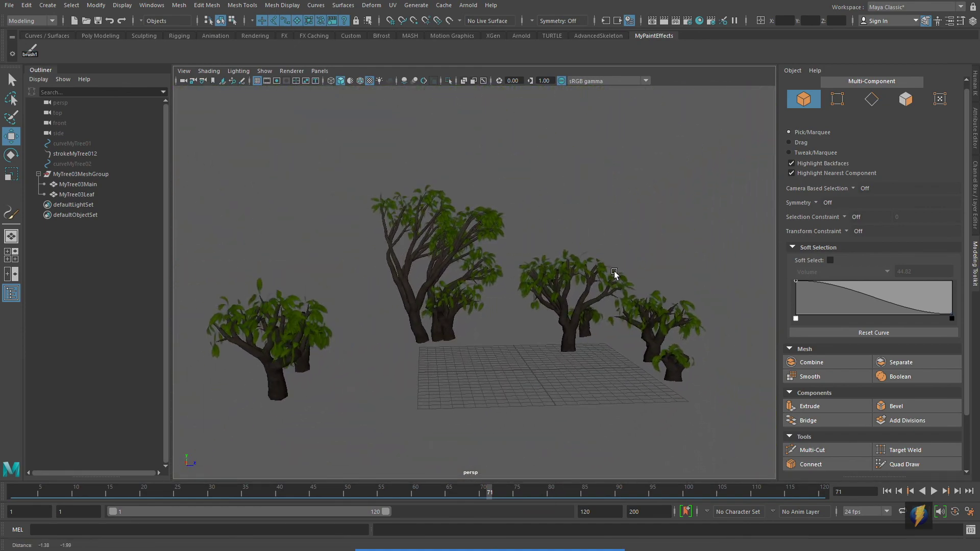
Step: Open the Hypershade and preview the MyTree03LeafShader material
left_click(699, 21)
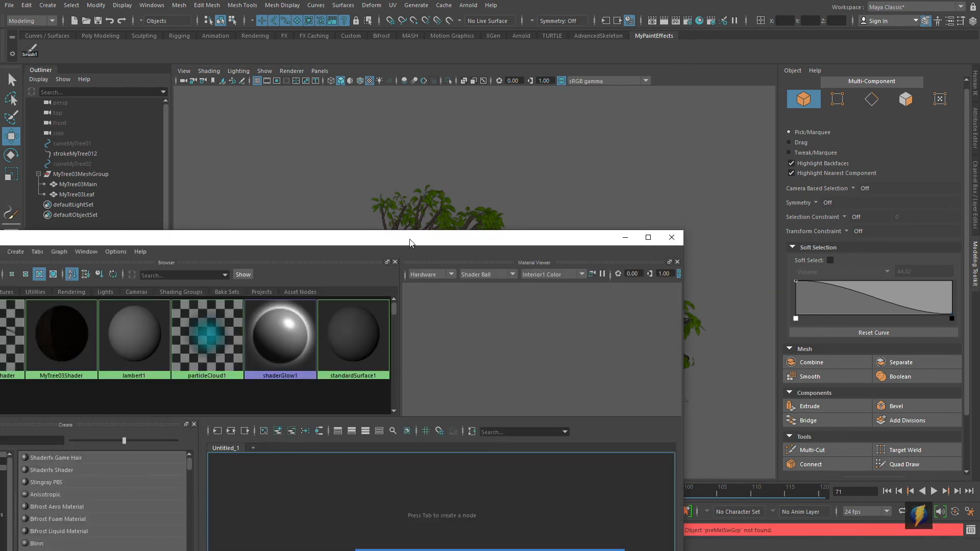
left_click_drag(410, 242, 693, 189)
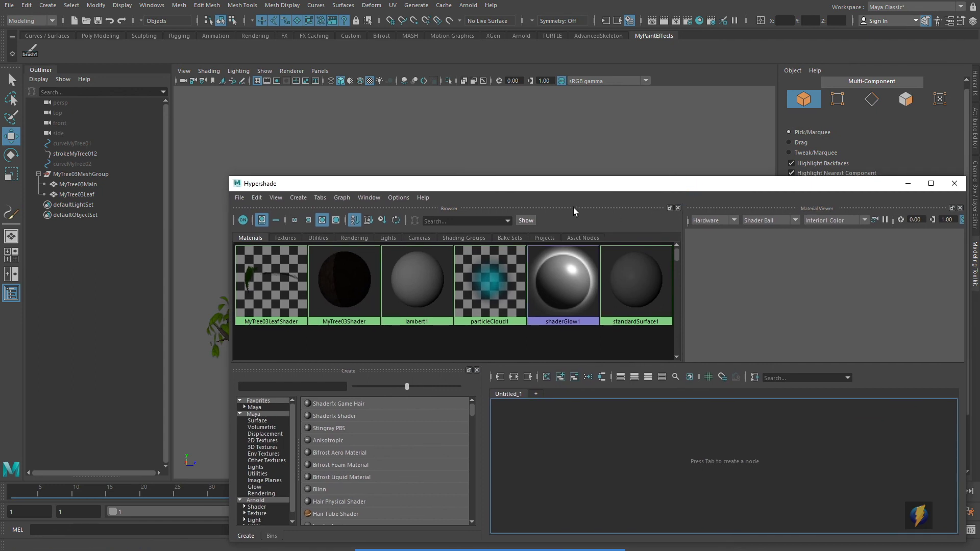
mouse_move(619, 110)
left_mouse_down()
mouse_move(381, 127)
mouse_move(265, 258)
mouse_move(366, 272)
mouse_move(250, 268)
mouse_move(349, 284)
mouse_move(307, 245)
mouse_move(284, 267)
left_mouse_up()
left_click(284, 268)
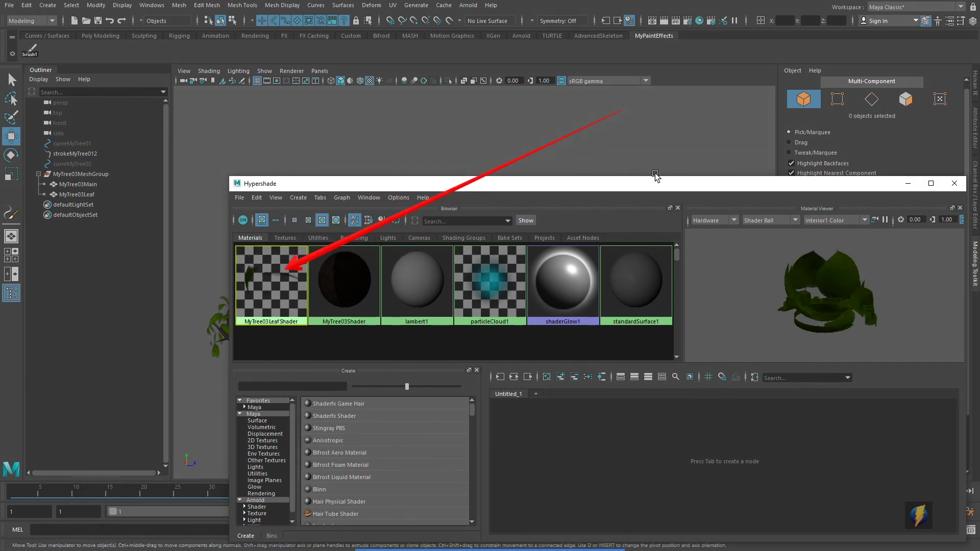
Step: Select the MyTree03Shader material and show its attributes in the Attribute Editor
left_click(344, 282)
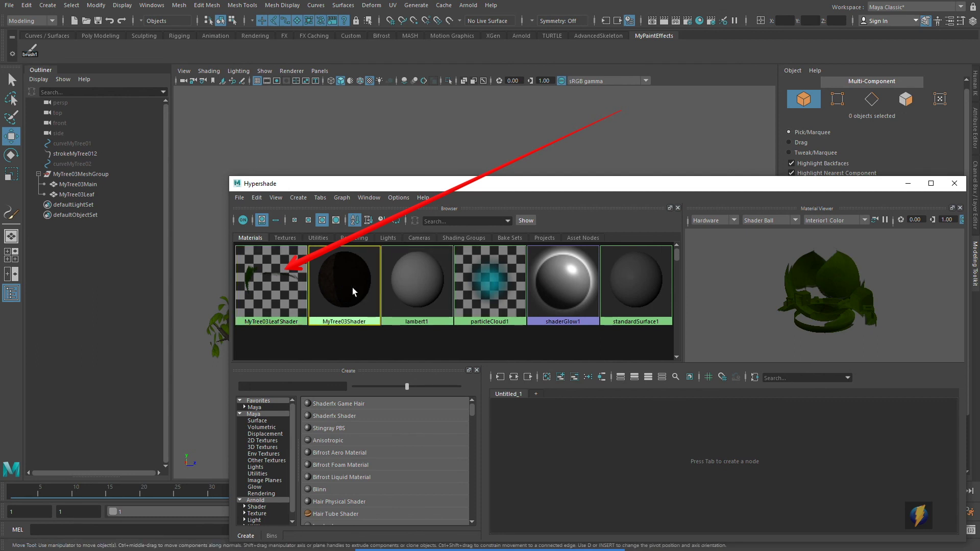
left_click_drag(789, 188, 713, 143)
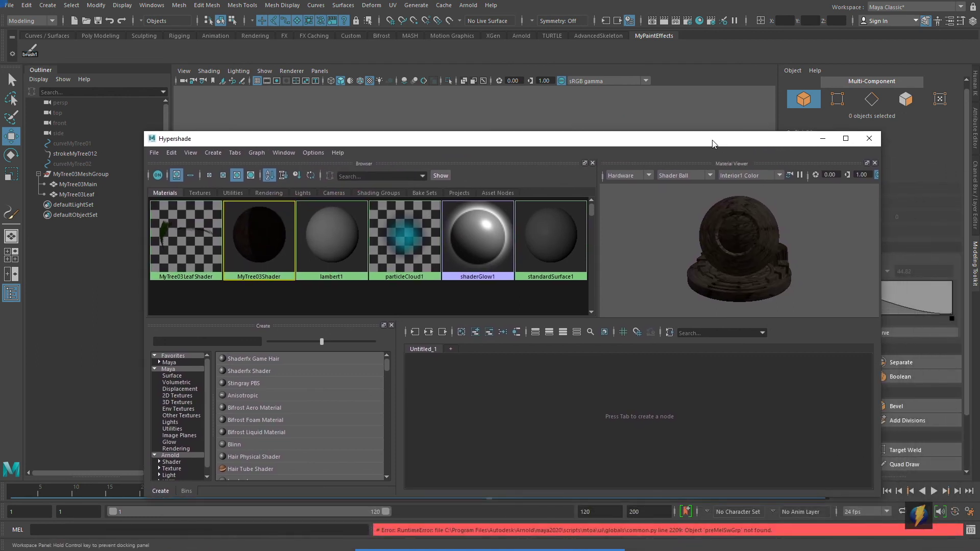
left_click(975, 110)
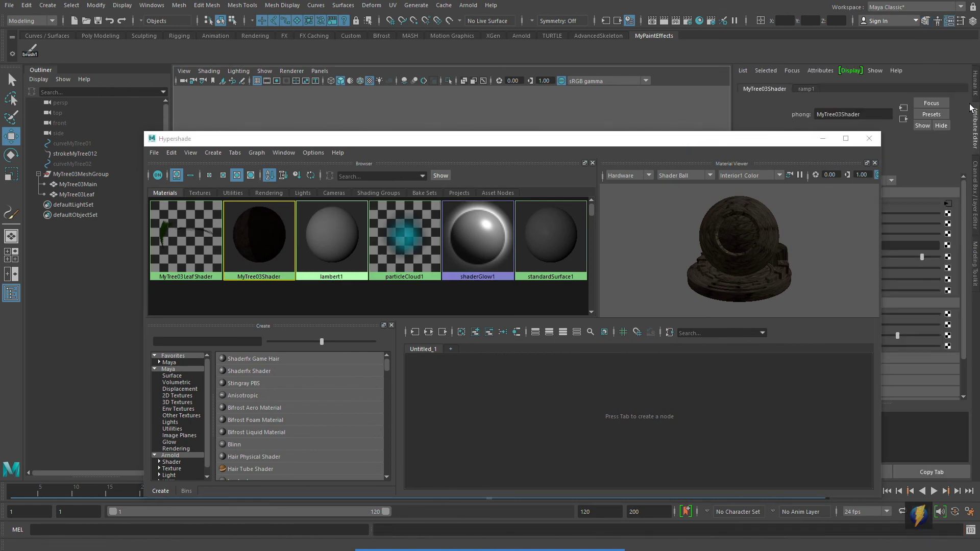
Step: Open the ramp connected to MyTree03Shader's Color and examine its Ramp Attributes, closing the Hypershade when done
left_click_drag(694, 144, 540, 207)
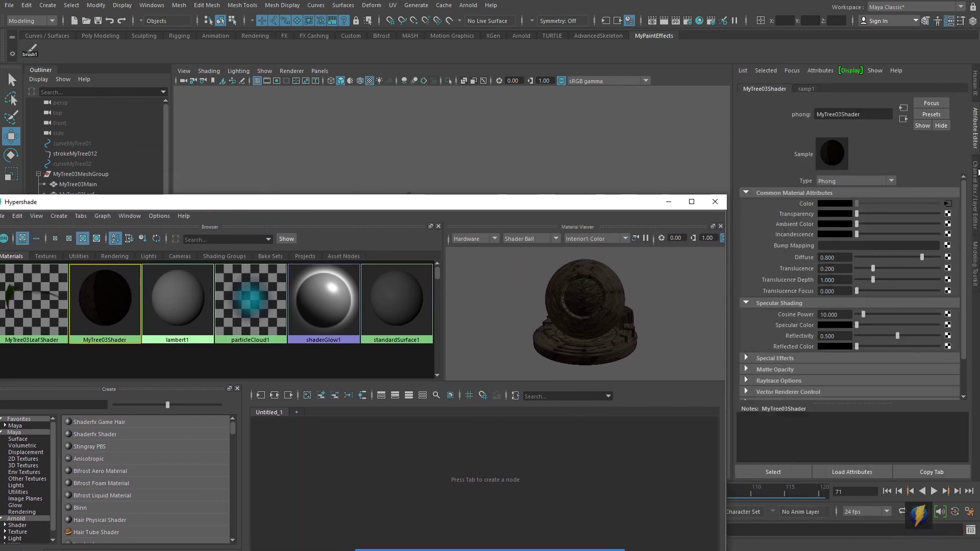
left_click(948, 203)
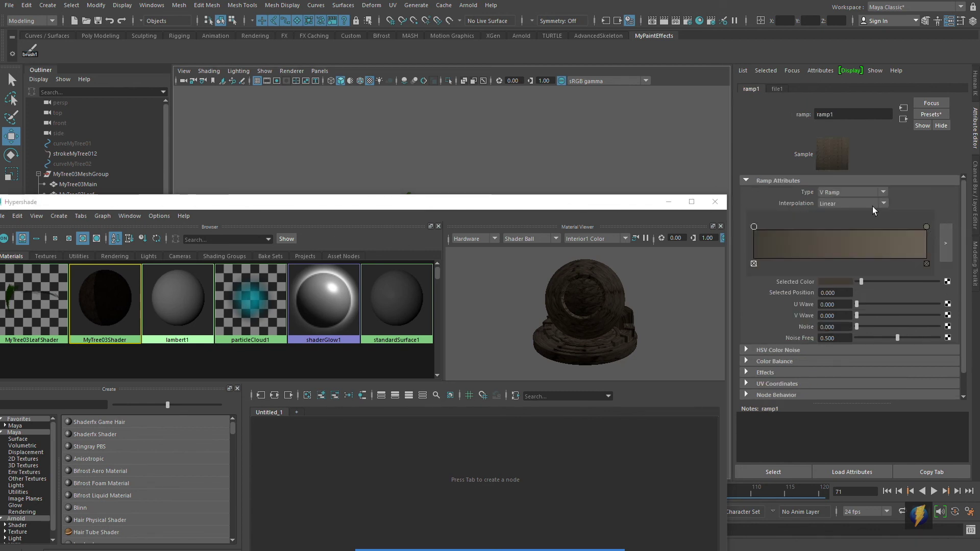
scroll(898, 207, "down", 1)
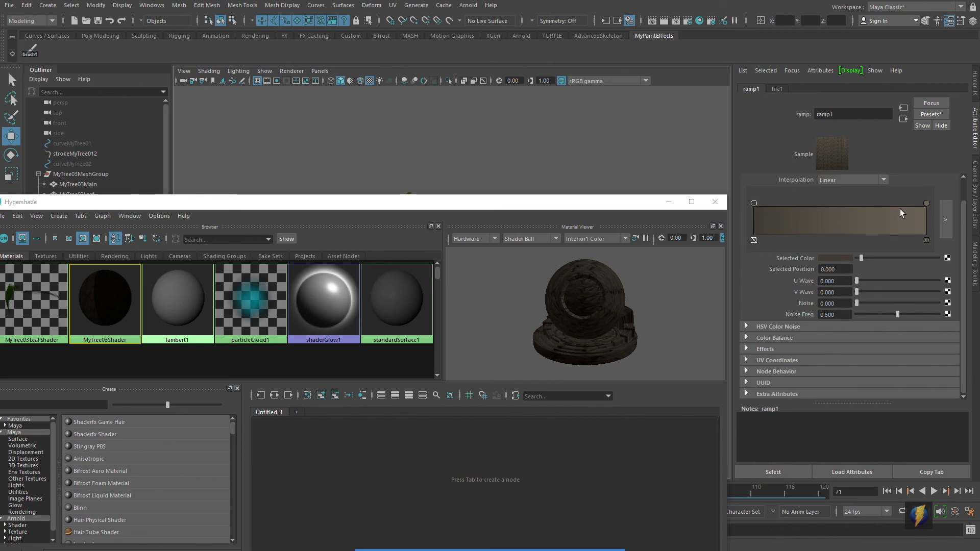
scroll(899, 211, "up", 1)
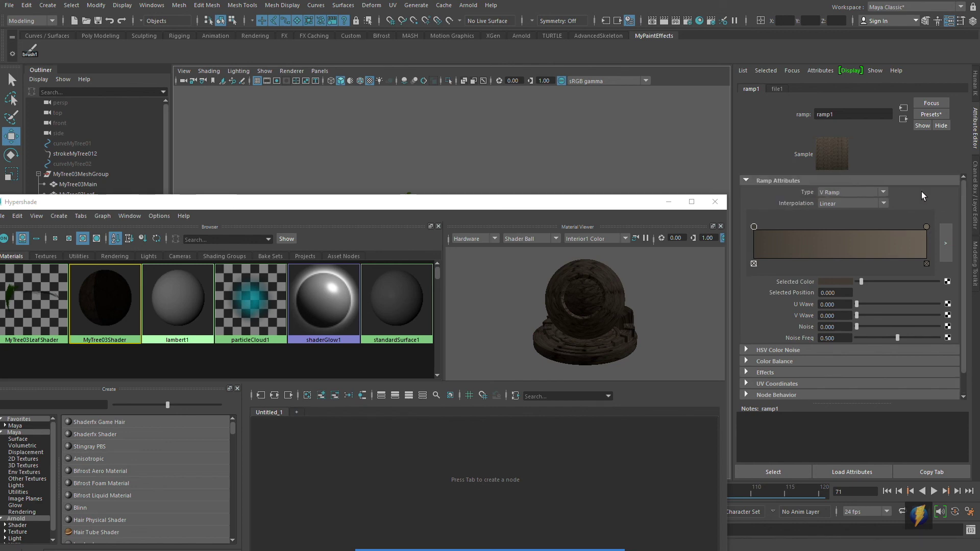
left_click(715, 201)
Step: Inspect the bark texture on the polygon tree trunks up close and from different angles
right_click_drag(387, 316, 404, 331, "alt")
right_click_drag(500, 333, 451, 308, "alt")
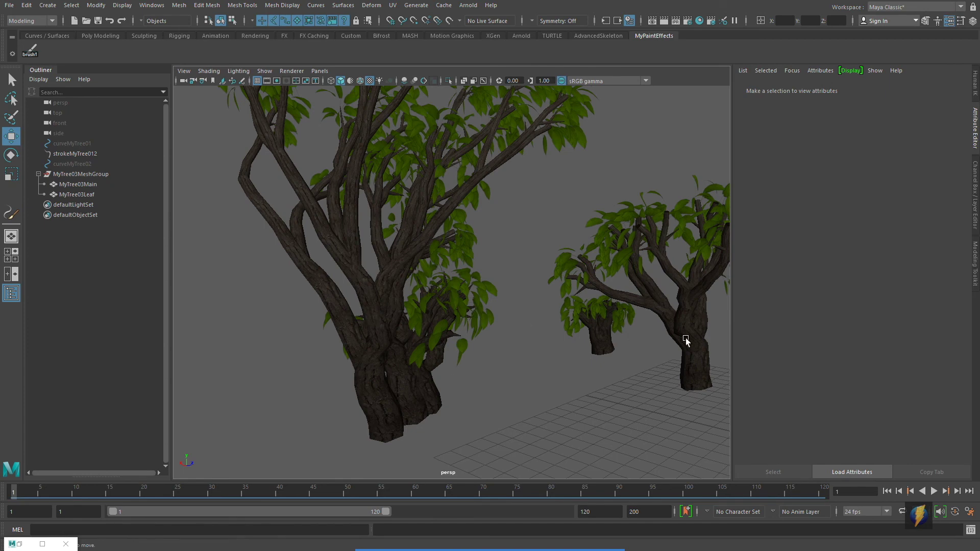
right_click_drag(545, 338, 444, 333, "alt")
left_click_drag(443, 333, 474, 339, "alt")
right_click_drag(474, 339, 597, 272, "alt")
left_click_drag(597, 272, 574, 176, "alt")
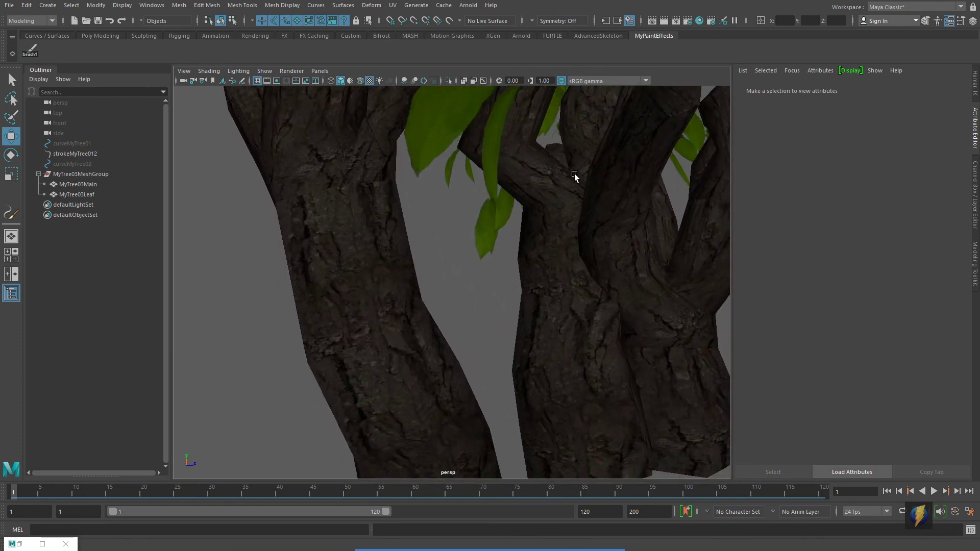
right_click_drag(562, 269, 446, 267, "alt")
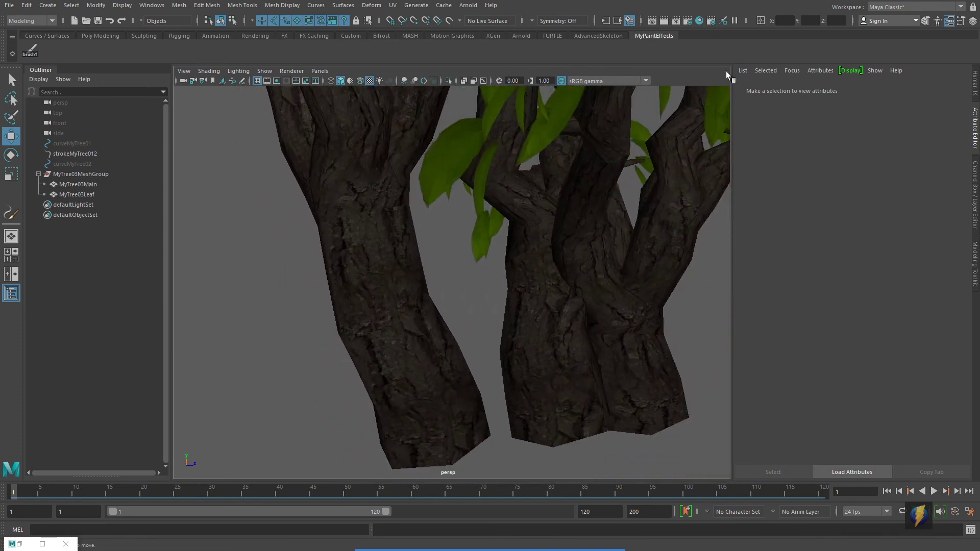
Step: Graph the input and output connections of MyTree03Shader in the Hypershade and maximize its window
left_click(699, 21)
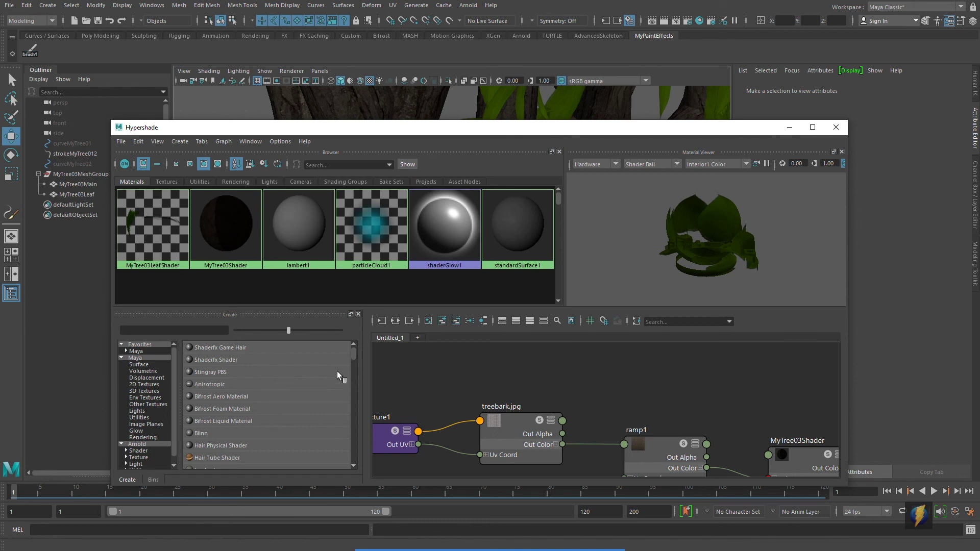
left_click(225, 234)
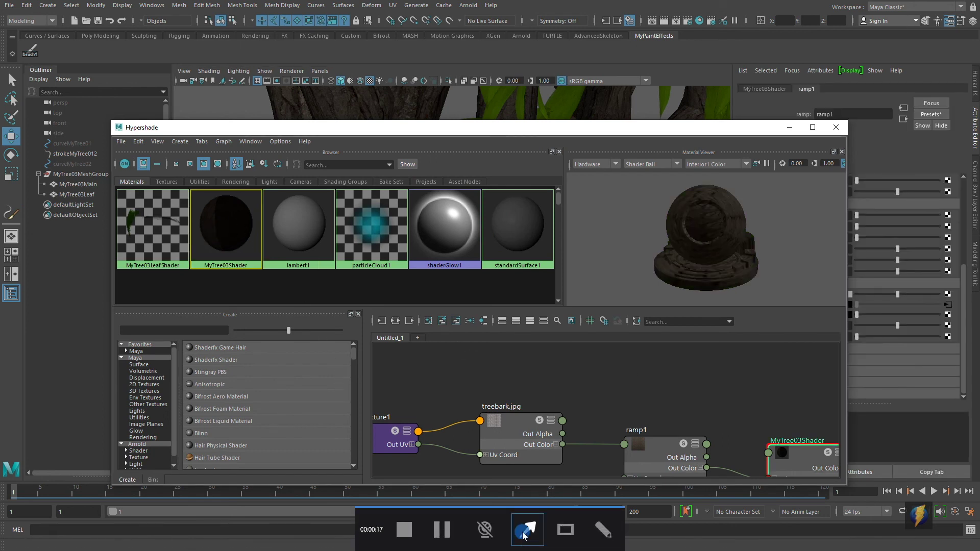
left_click(395, 320)
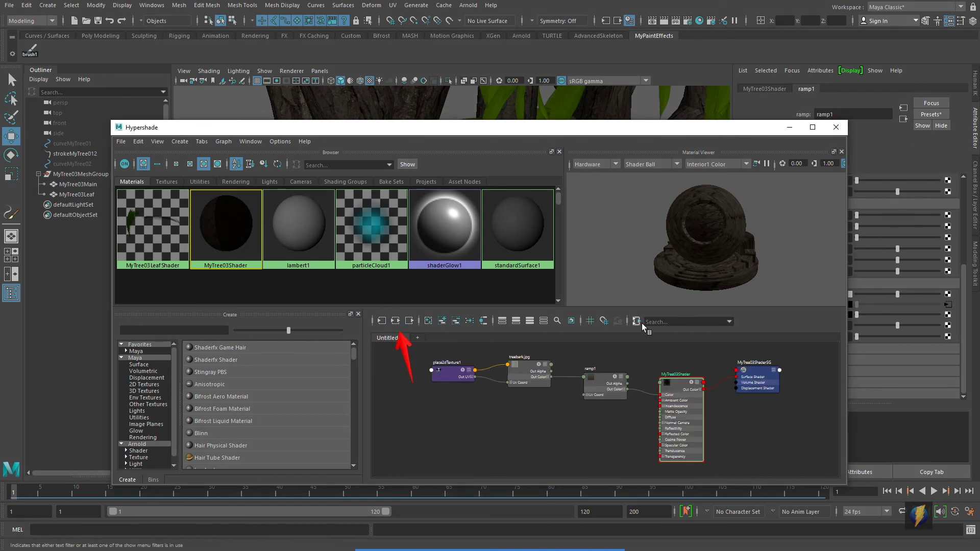
left_click(812, 127)
Step: Examine how treebark.jpg feeds ramp1 and how ramp1 connects to the Color of MyTree03Shader in the node graph
scroll(671, 339, "up", 5)
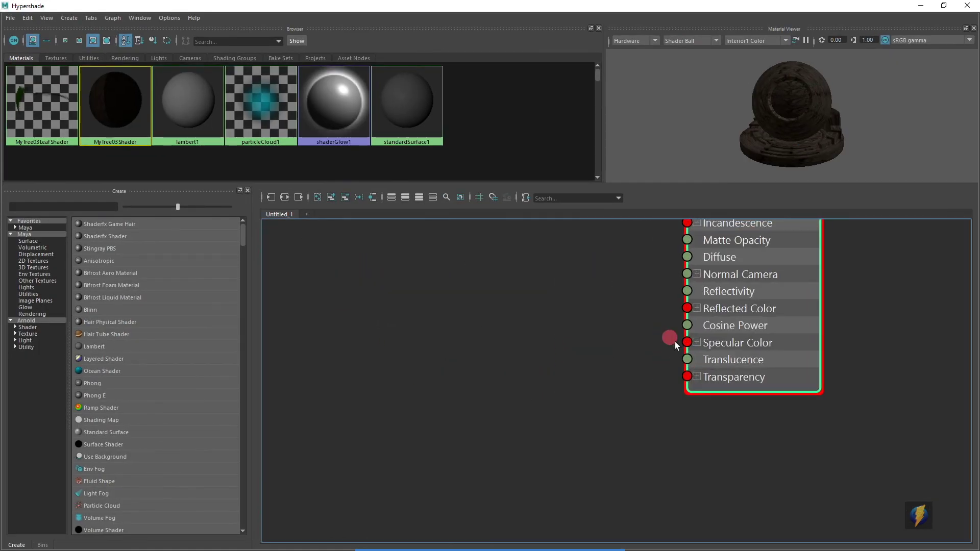
scroll(675, 341, "down", 2)
middle_click_drag(470, 284, 572, 314, "alt")
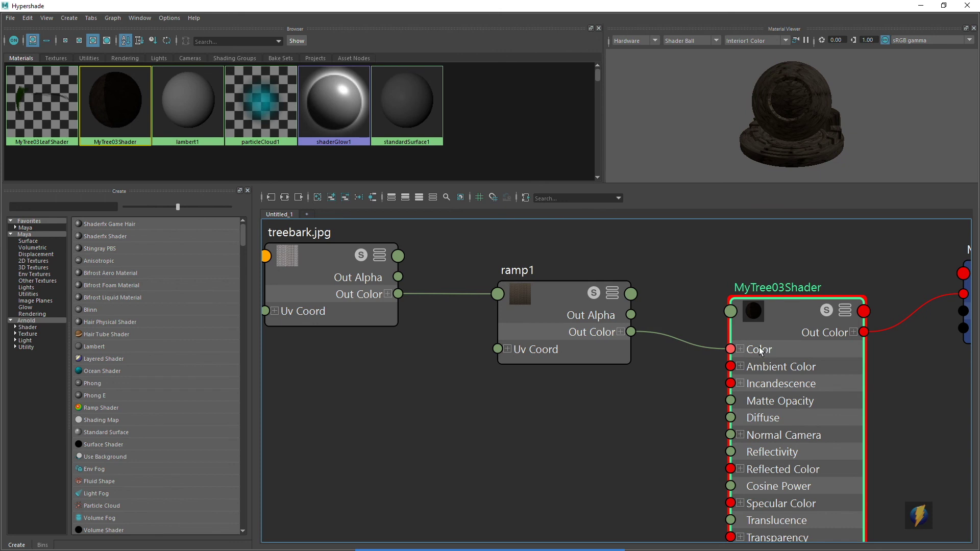
middle_click_drag(505, 335, 635, 368, "alt")
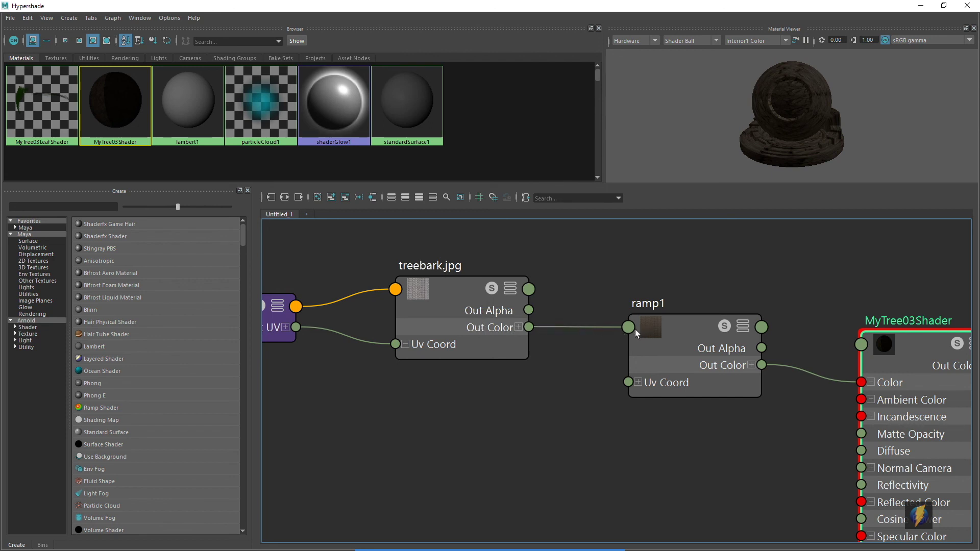
scroll(609, 353, "down", 5)
scroll(552, 342, "up", 3)
middle_click_drag(552, 342, 491, 316, "alt")
Step: Select the ramp1 node and minimize the Hypershade to examine the node's Ramp Attributes beside the trees
left_click(592, 326)
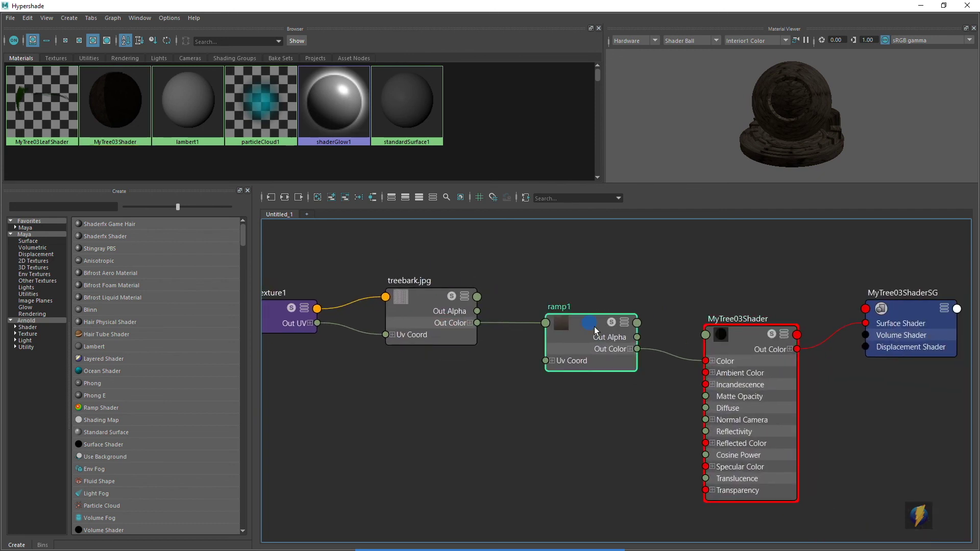
left_click(921, 6)
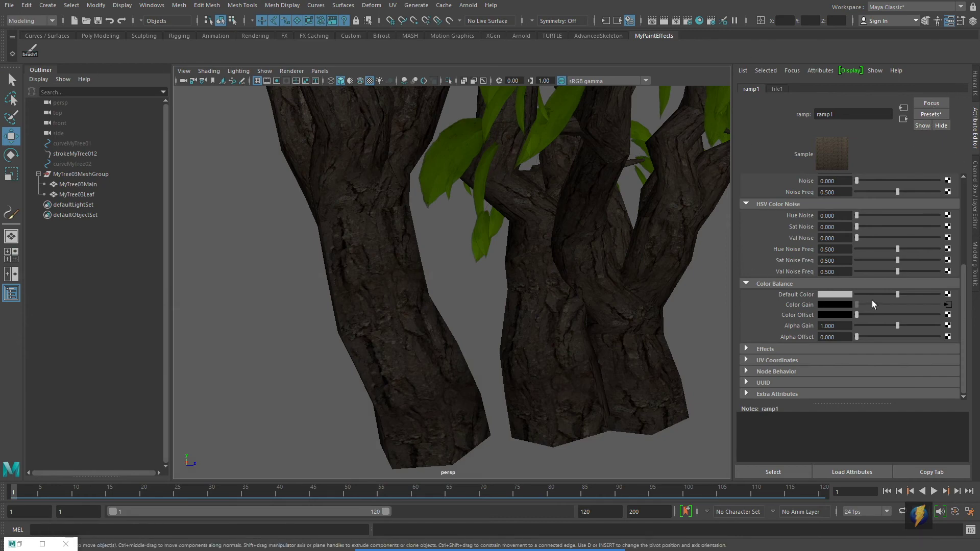
scroll(876, 283, "up", 5)
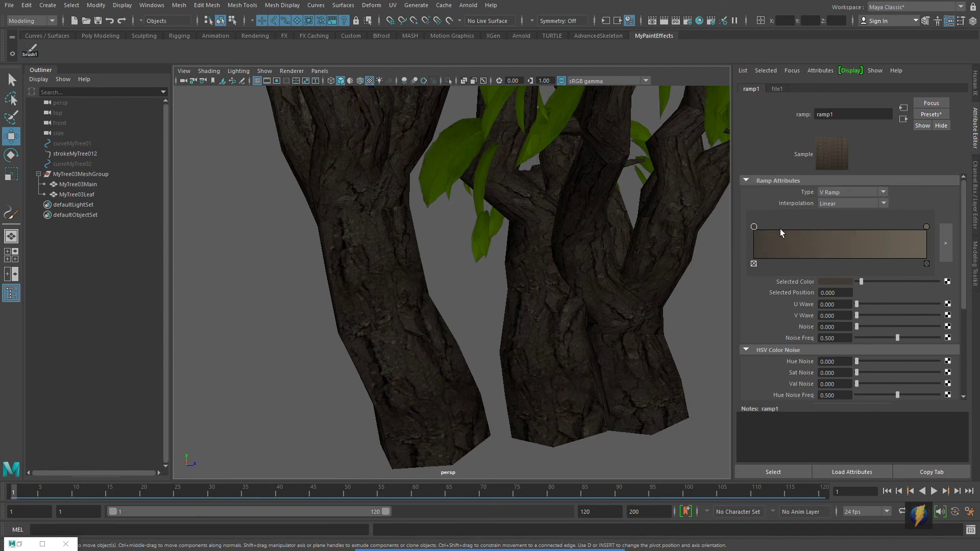
Step: Set the first color of ramp1 to red and check the effect on the trunks near and far
left_click(825, 282)
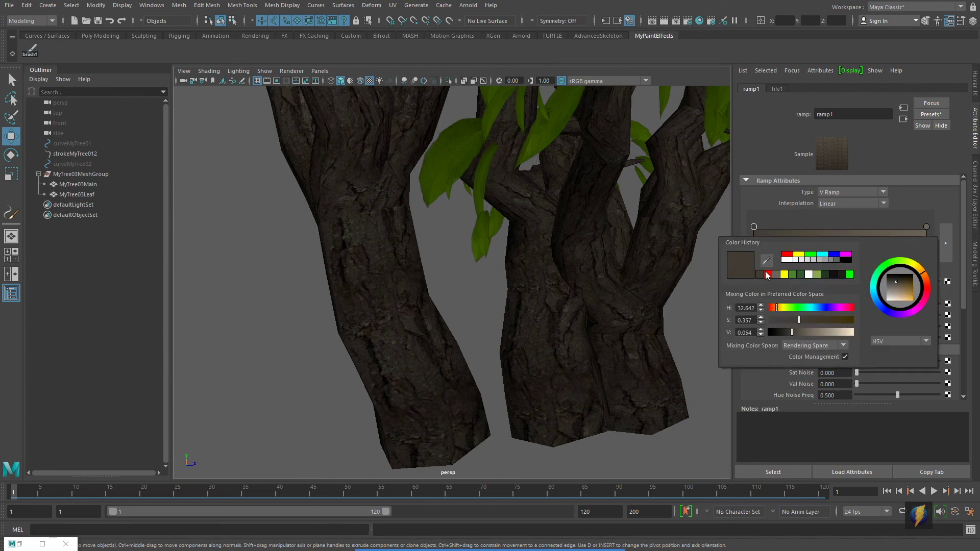
left_click(768, 275)
scroll(503, 275, "down", 4)
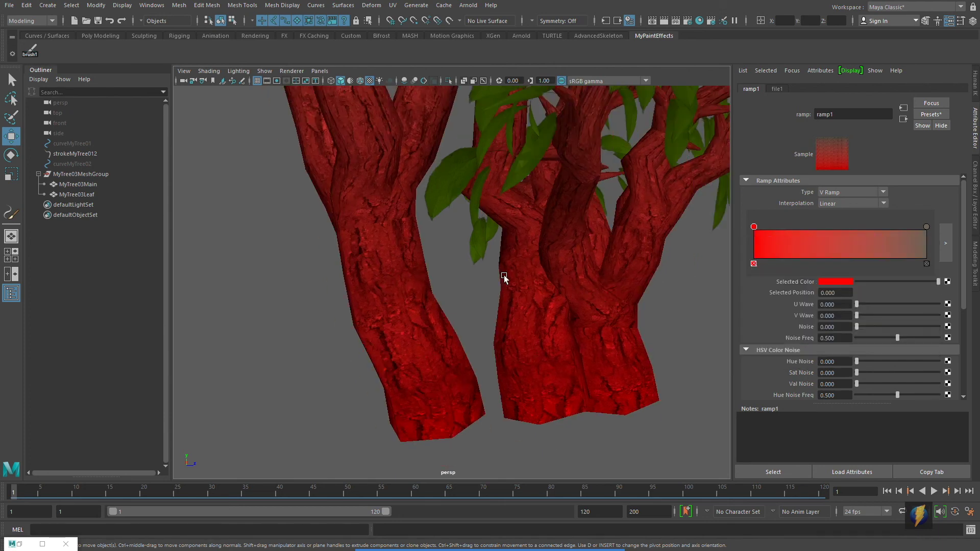
scroll(504, 276, "up", 4)
scroll(504, 277, "up", 2)
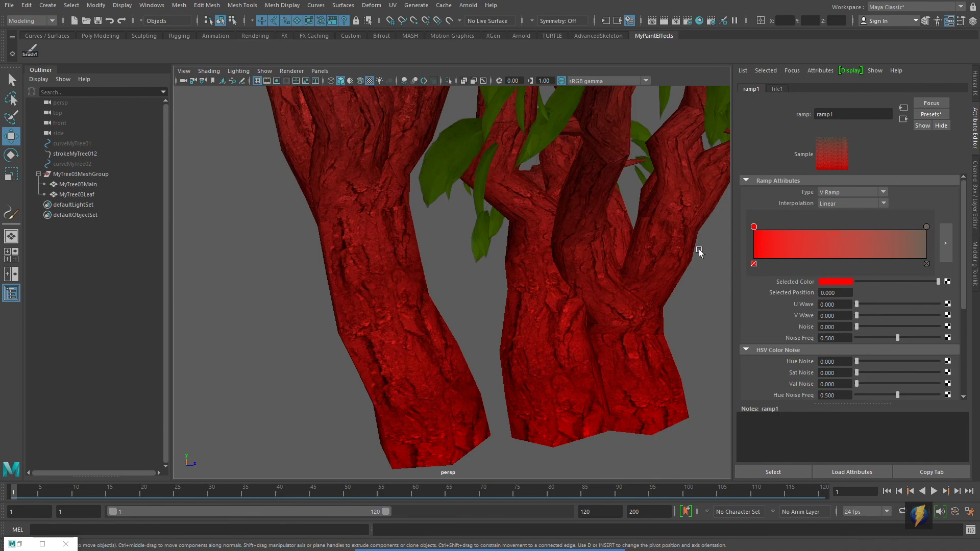
scroll(612, 274, "down", 5)
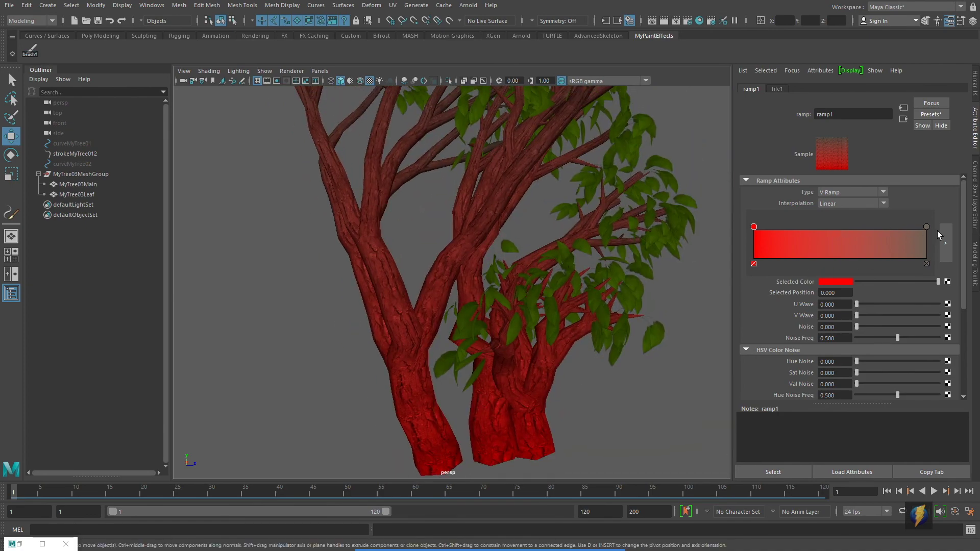
Step: Try a darker red, yellow and green as the ramp's first color, ending on full red
left_click_drag(938, 281, 886, 281)
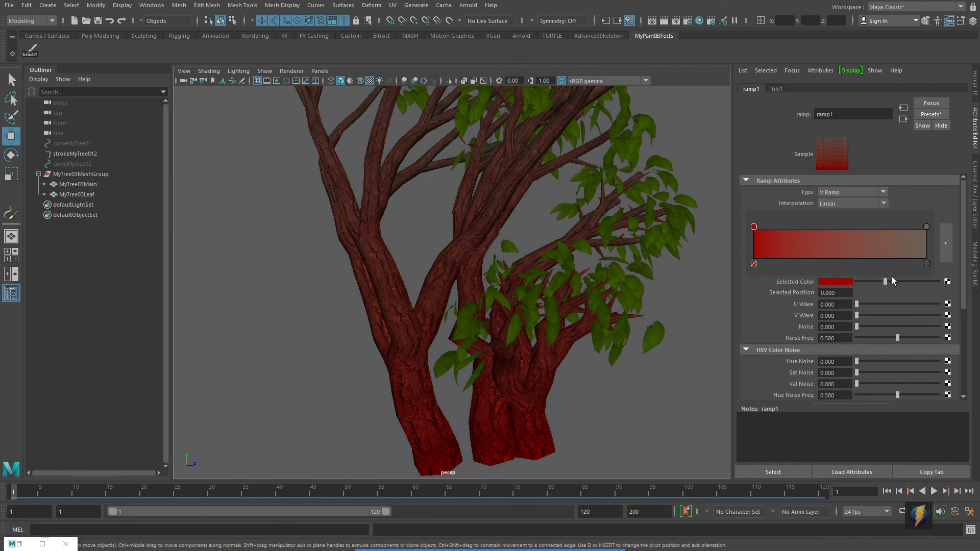
left_click_drag(885, 281, 944, 281)
left_click(847, 281)
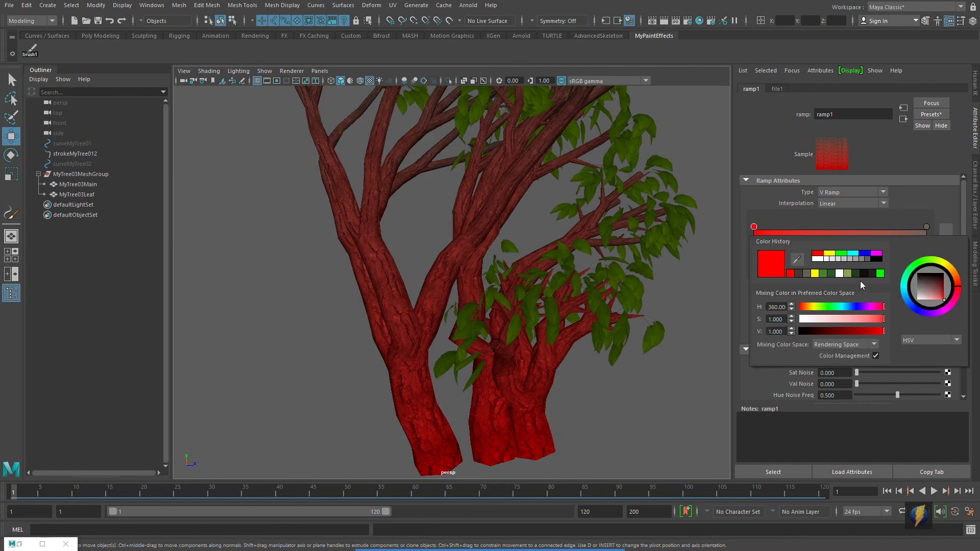
left_click(829, 253)
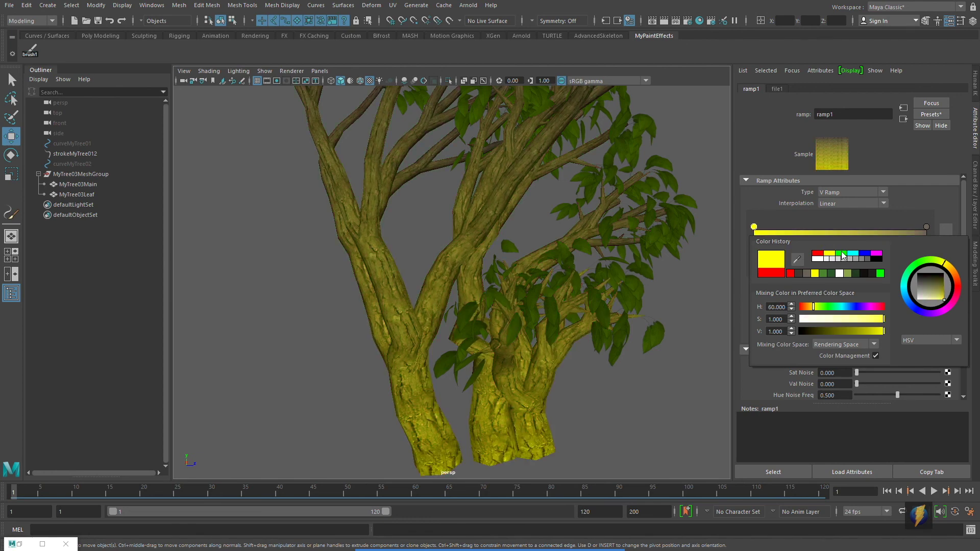
left_click(841, 253)
left_click(819, 253)
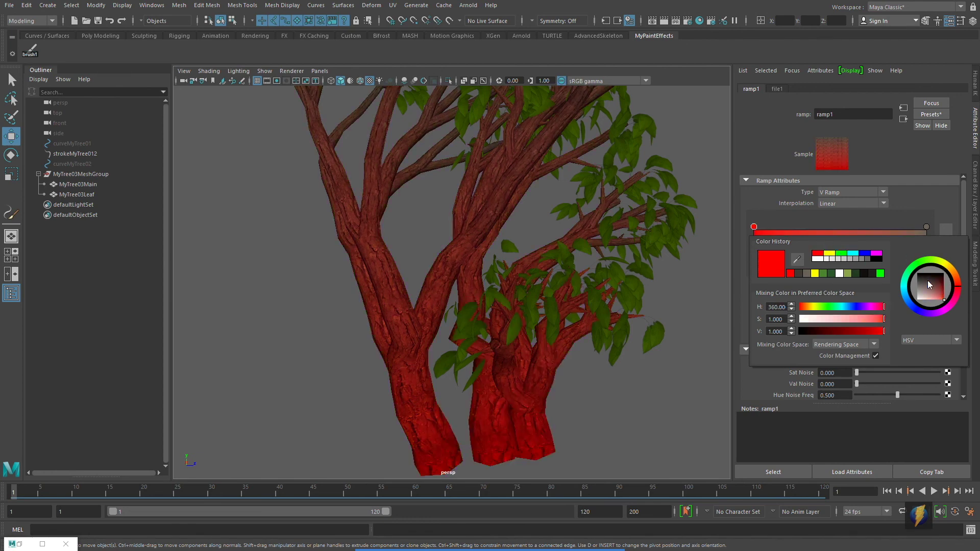
Step: Set the ramp's first color to the dark brown from the color history and check the trunks
left_click(804, 275)
scroll(495, 275, "up", 3)
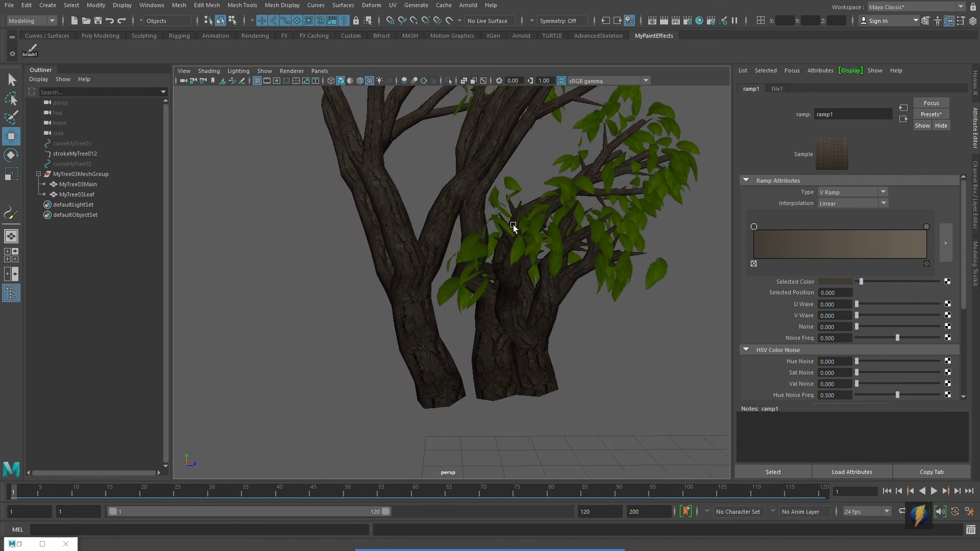
left_click_drag(495, 276, 508, 279, "alt")
Step: Open the file texture connected to the ramp's Color Gain, view its treebark.jpg image and close the image viewer
scroll(788, 354, "down", 2)
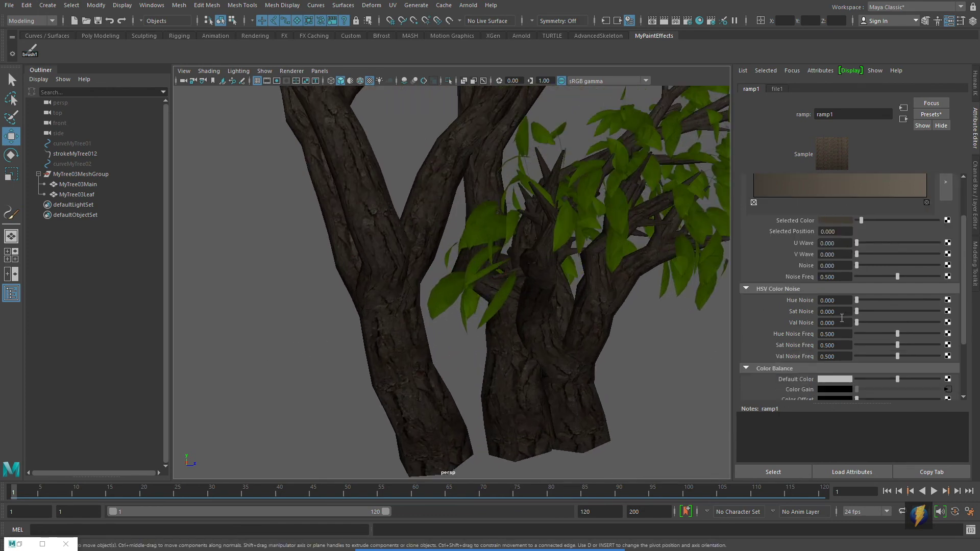
scroll(842, 318, "down", 3)
left_click(527, 531)
left_click_drag(650, 349, 788, 307)
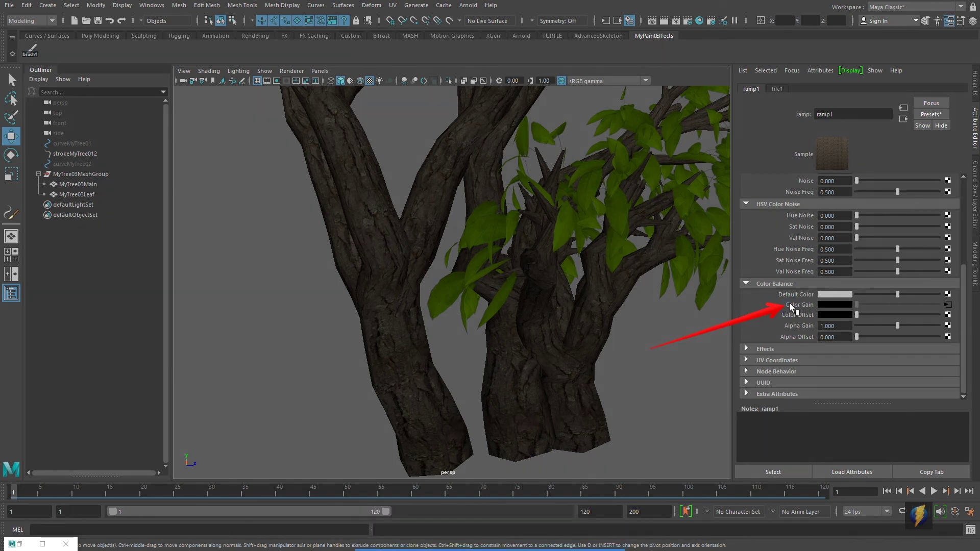
left_click(948, 305)
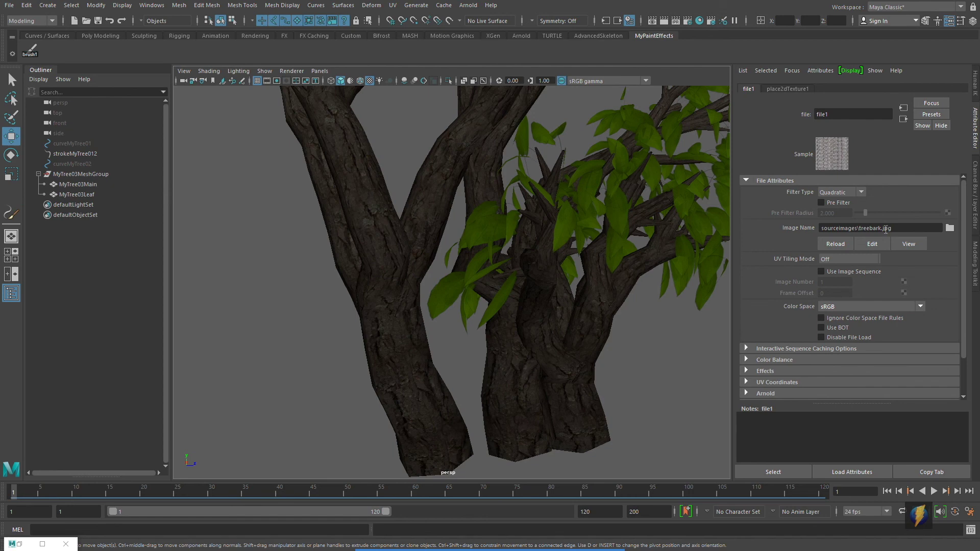
left_click(916, 246)
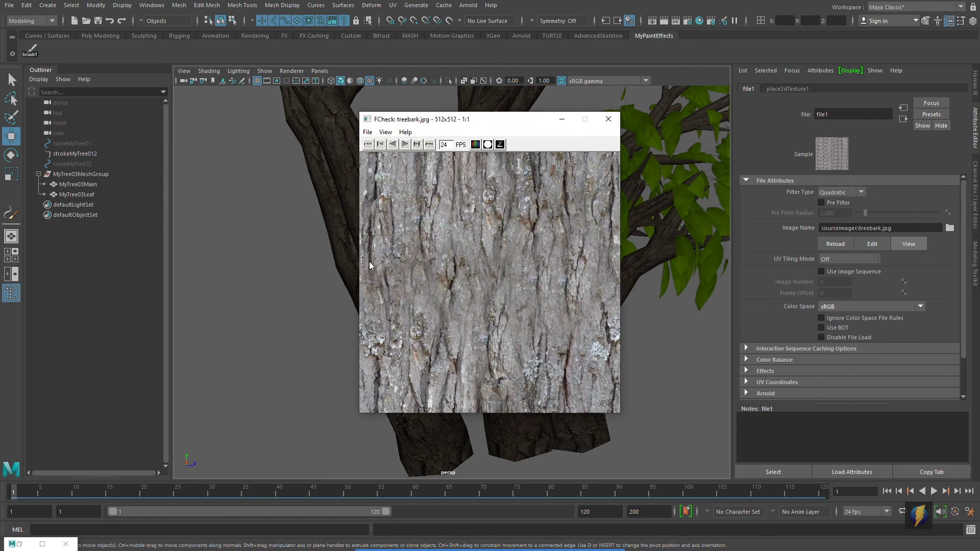
left_click(608, 119)
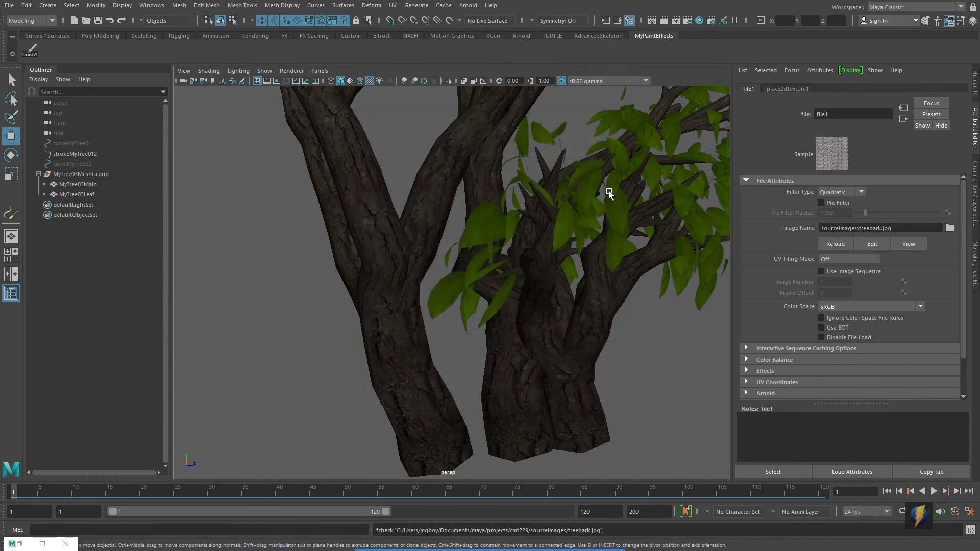
Step: Inspect the bark-textured trees from another angle and farther back, clearing the node selection
mouse_move(366, 273)
right_mouse_down("alt")
mouse_move(400, 301)
mouse_move(284, 313)
mouse_move(724, 306)
mouse_move(251, 267)
right_mouse_up("alt")
mouse_move(252, 266)
left_mouse_down("alt")
mouse_move(383, 219)
mouse_move(344, 322)
mouse_move(477, 306)
mouse_move(511, 313)
mouse_move(378, 291)
mouse_move(553, 295)
mouse_move(341, 284)
mouse_move(295, 291)
mouse_move(293, 301)
mouse_move(372, 301)
mouse_move(420, 280)
left_mouse_up("alt")
mouse_move(419, 280)
right_mouse_down("alt")
mouse_move(428, 286)
mouse_move(320, 285)
right_mouse_up("alt")
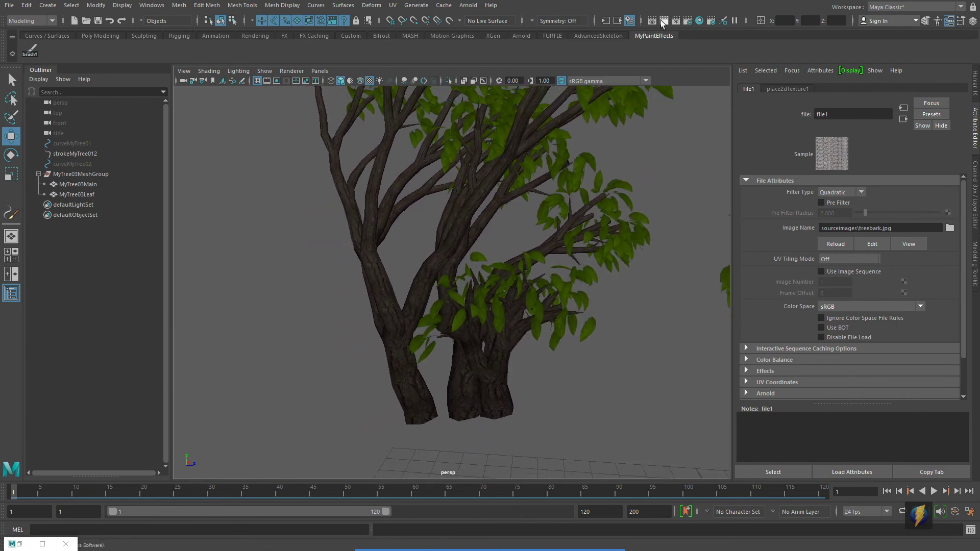
left_click(611, 340)
right_click_drag(612, 331, 604, 334, "alt")
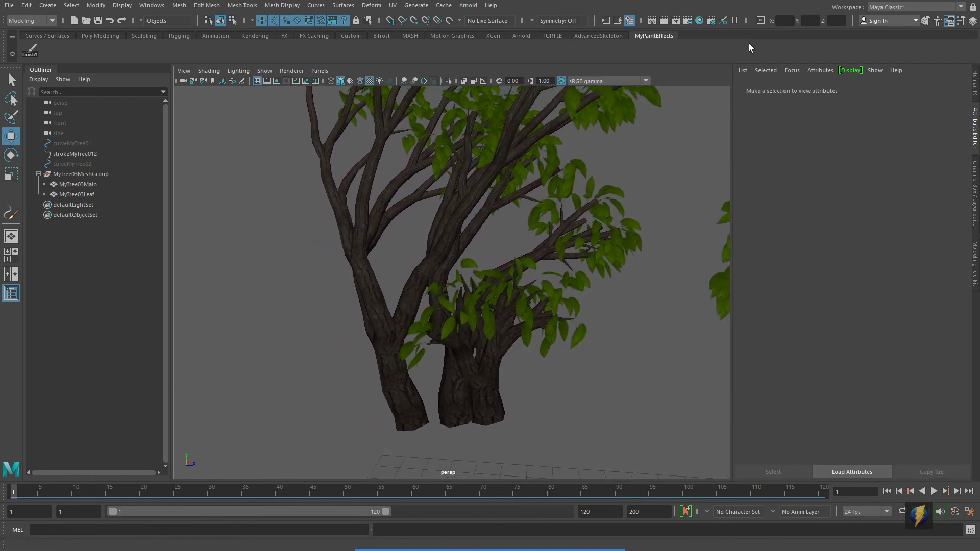
Step: Graph the input and output connections of the MyTree03LeafShader material in the Hypershade
left_click(699, 21)
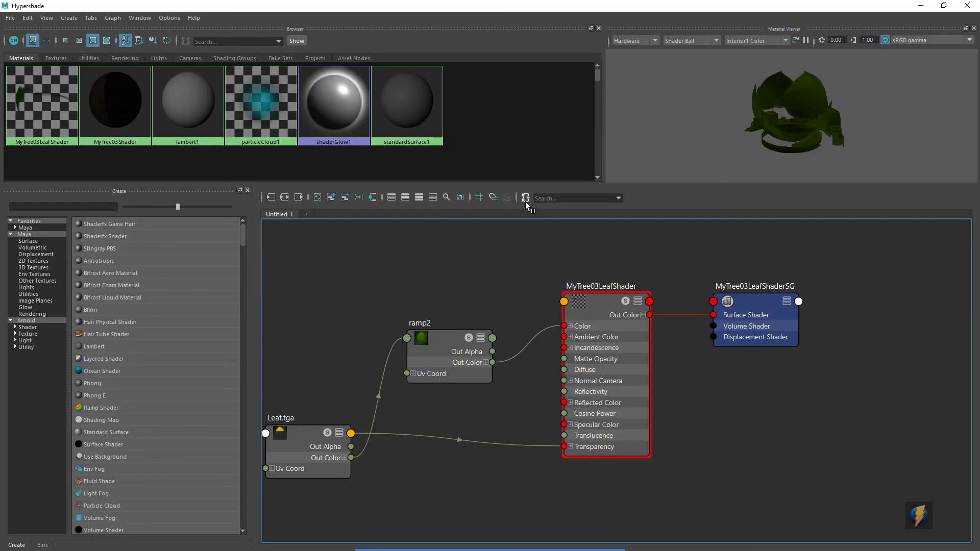
left_click(54, 104)
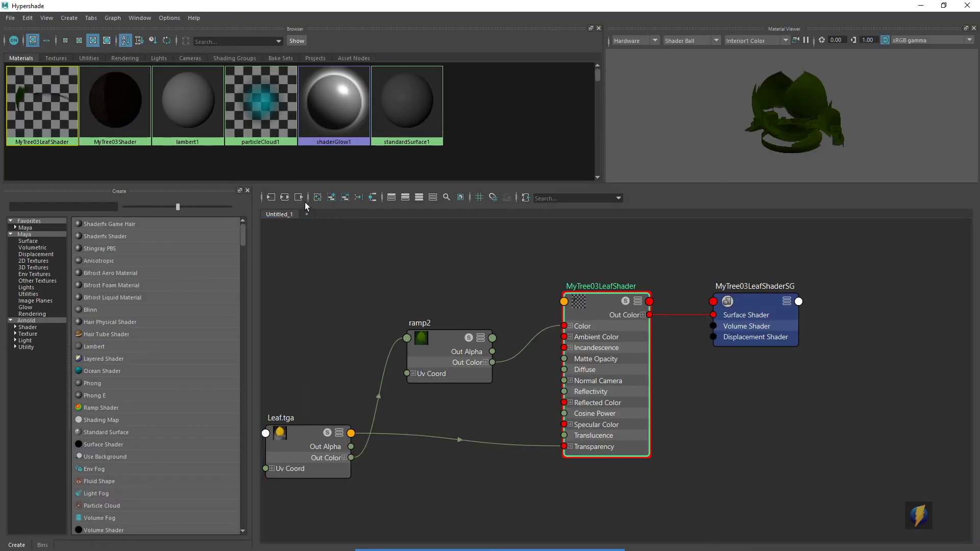
left_click(285, 197)
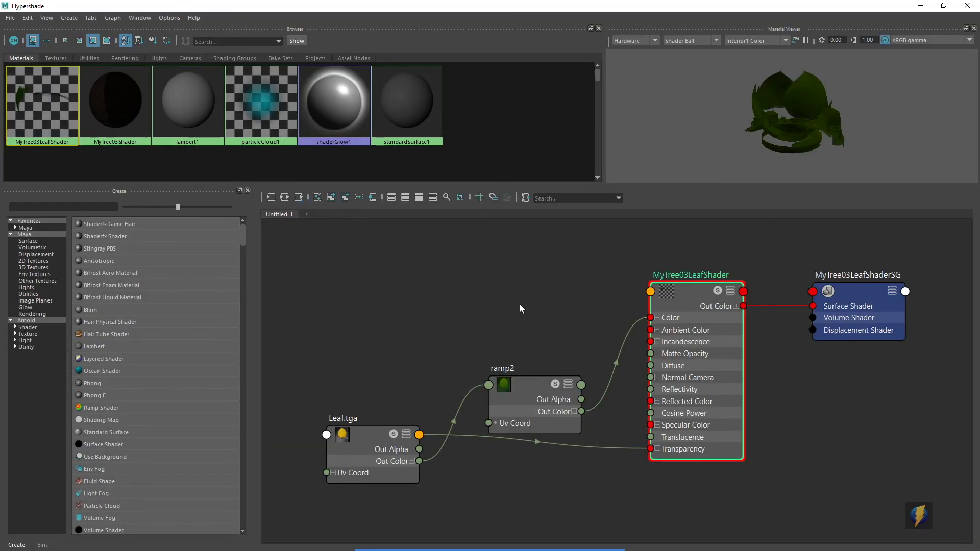
Step: Spread out the ramp2, Leaf.tga and MyTree03LeafShader nodes to make their connections readable, and close the Hypershade
scroll(416, 293, "up", 2)
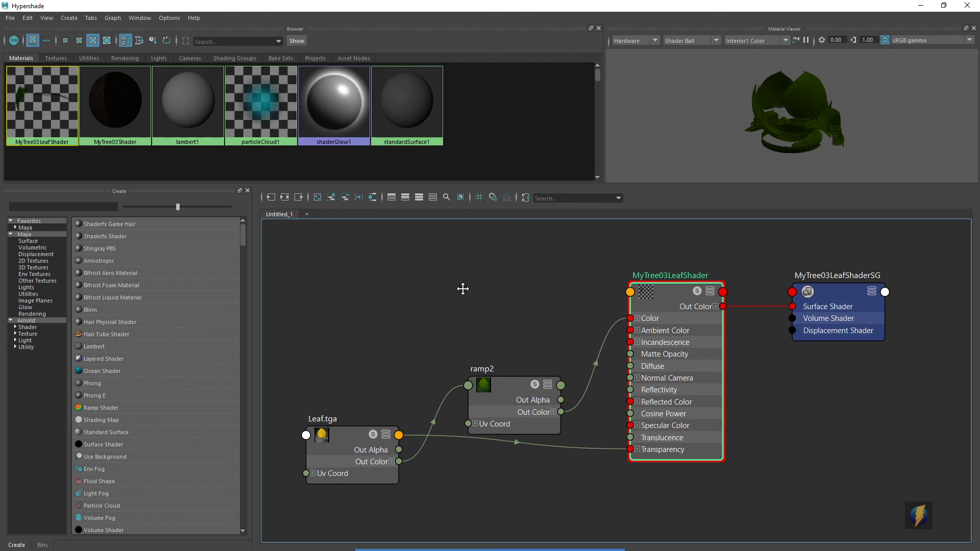
left_click_drag(684, 302, 693, 324)
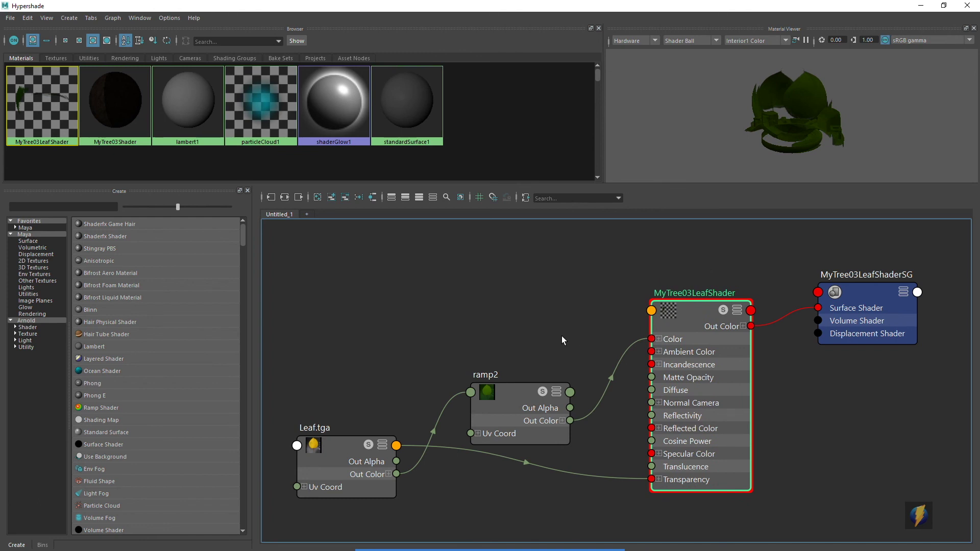
middle_click_drag(561, 335, 558, 310, "alt")
left_click_drag(529, 347, 528, 282)
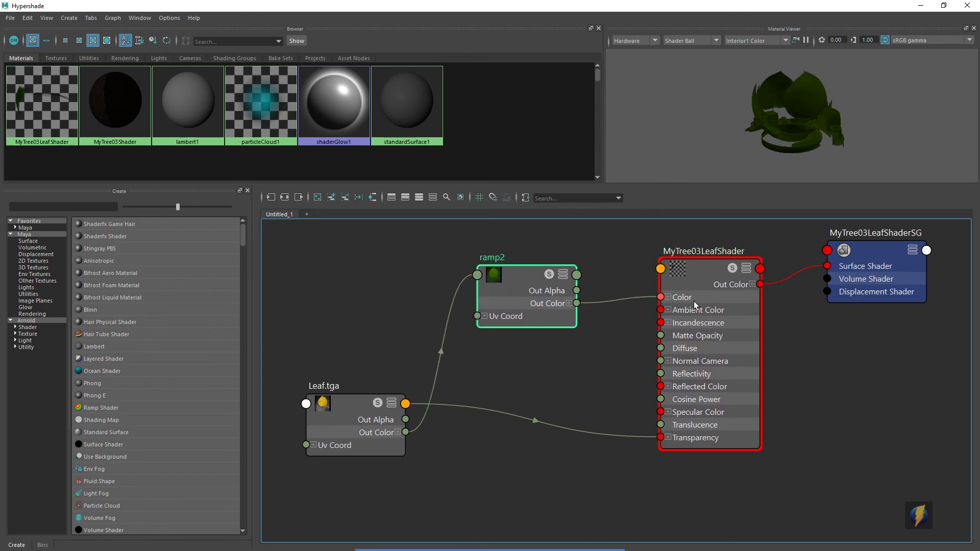
middle_click_drag(495, 343, 503, 343, "alt")
left_click_drag(349, 408, 345, 386)
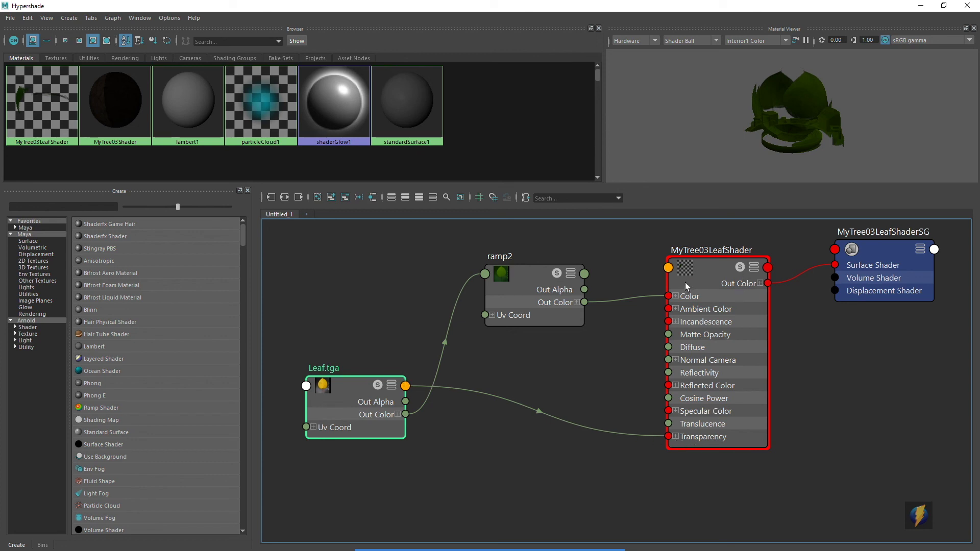
left_click_drag(714, 306, 726, 333)
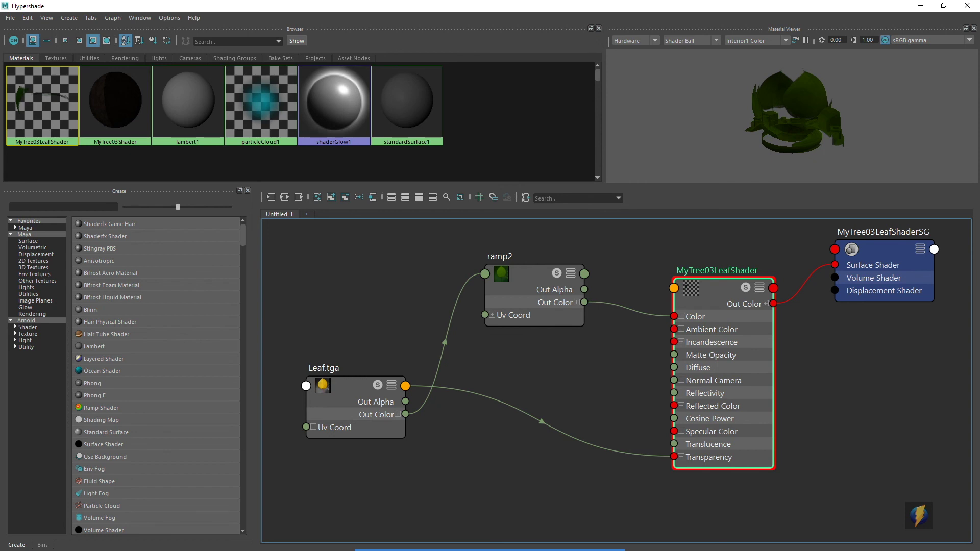
left_click(966, 6)
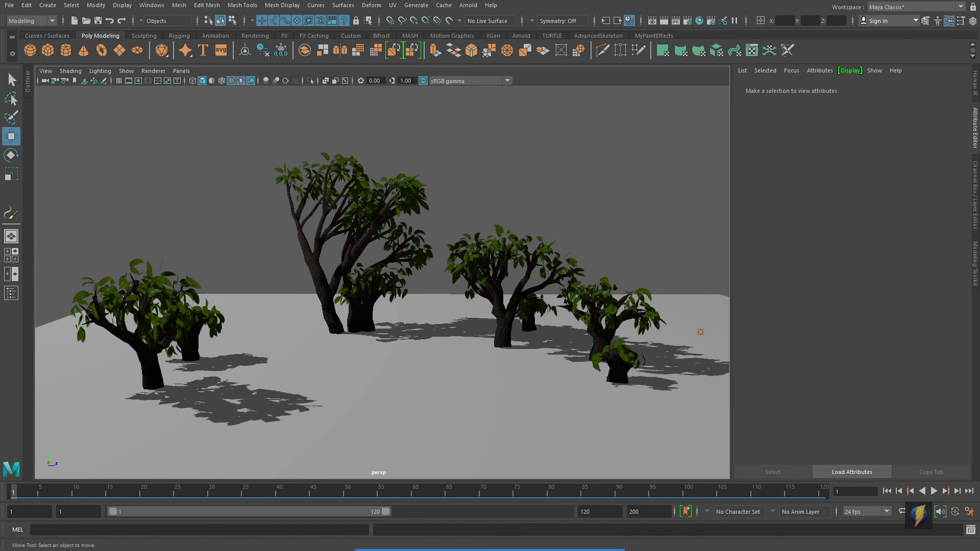
Step: Select the MyTree03Main trunk mesh to inspect its polygons, clear the selection and view the trees from a slightly different angle
key("ctrl+shift+a")
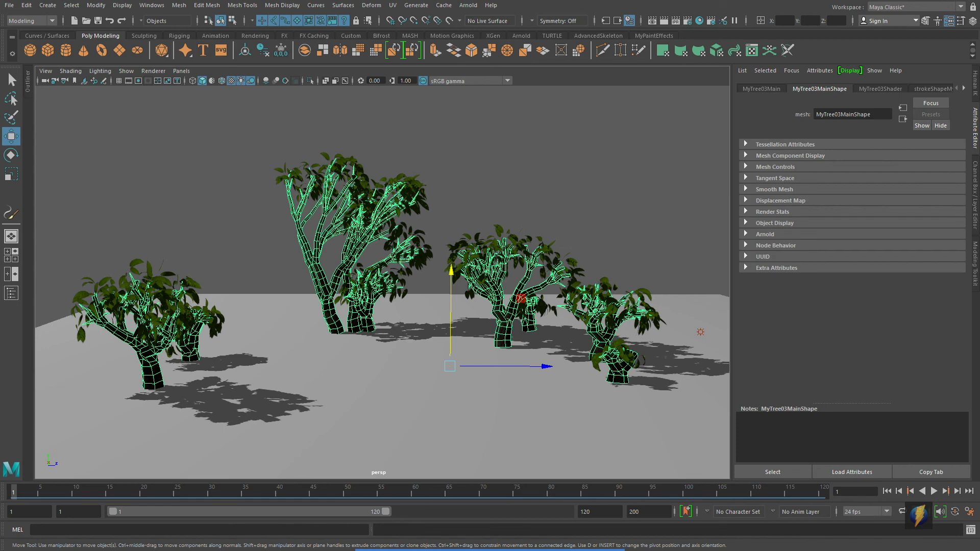
left_click(488, 201)
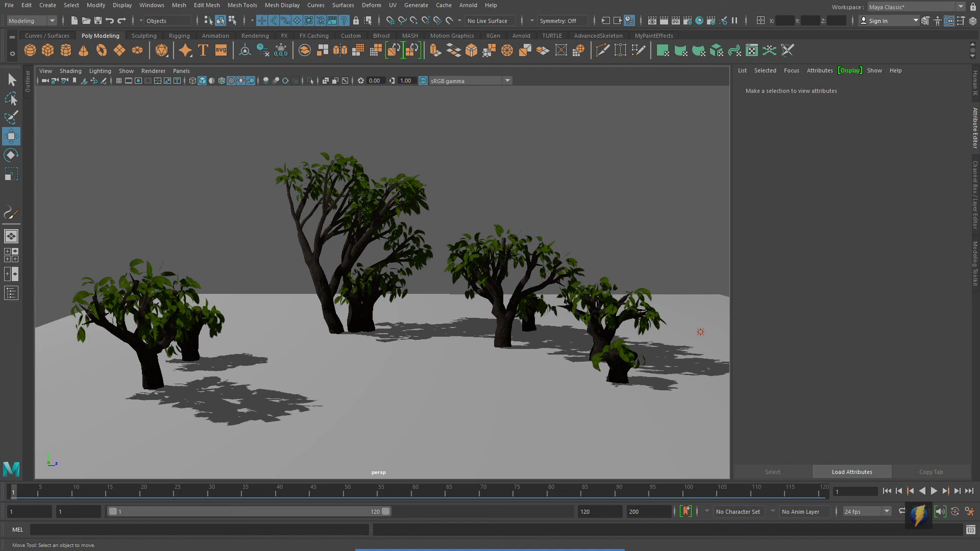
mouse_move(510, 344)
left_mouse_down("alt")
mouse_move(422, 343)
mouse_move(577, 352)
mouse_move(586, 343)
mouse_move(517, 349)
left_mouse_up("alt")
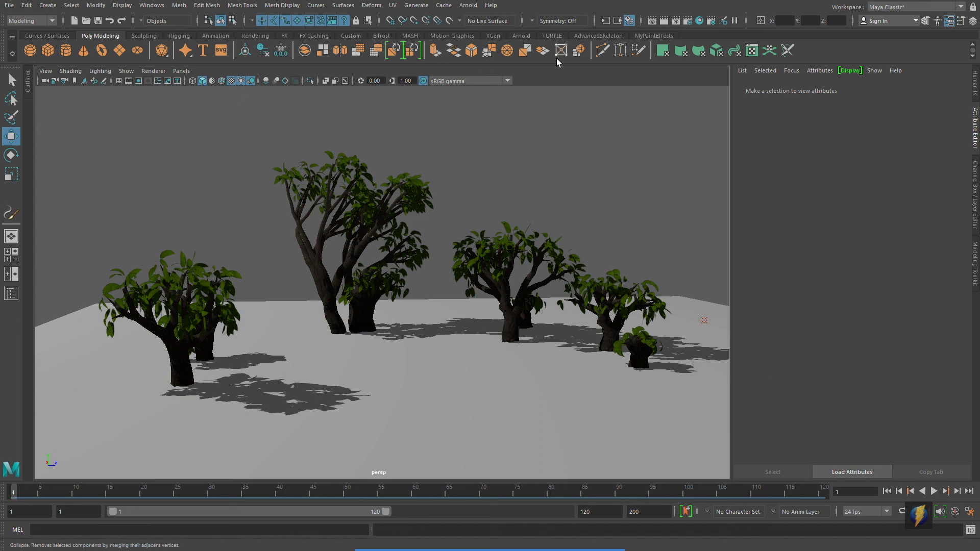
Step: Paint a new tree on the ground in front of the existing ones with the saved brush1 preset and deselect it
left_click(649, 36)
left_click(30, 49)
mouse_move(410, 379)
left_mouse_down()
mouse_move(414, 368)
mouse_move(433, 371)
mouse_move(475, 392)
left_mouse_up()
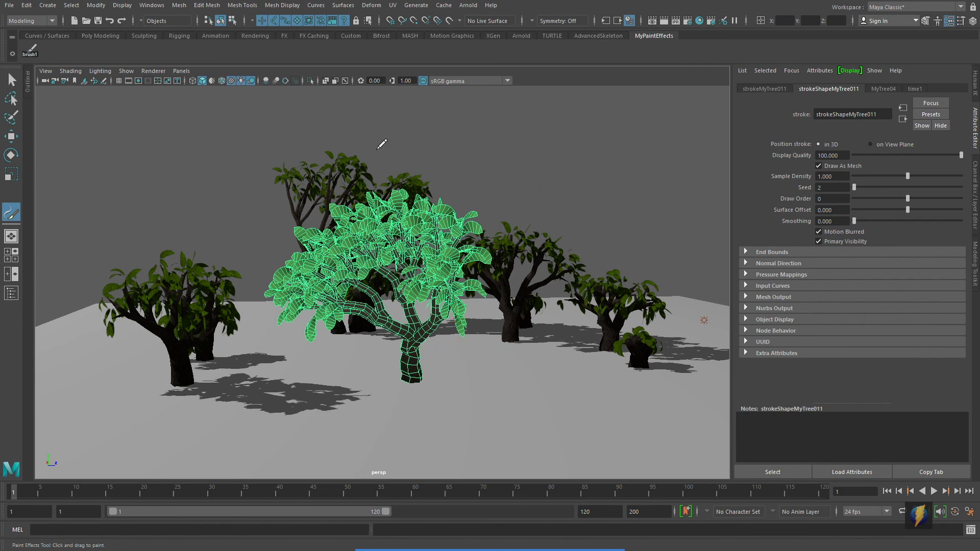
key("q")
left_click(475, 151)
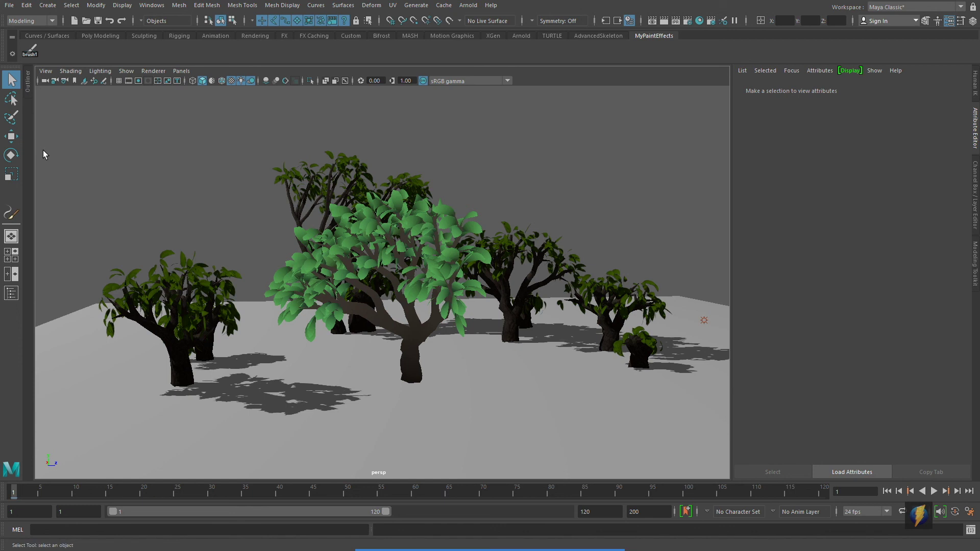
Step: Enable depth map shadows on spotLight1 with a filter size of 3 and render the current frame with Maya Software
left_click(11, 293)
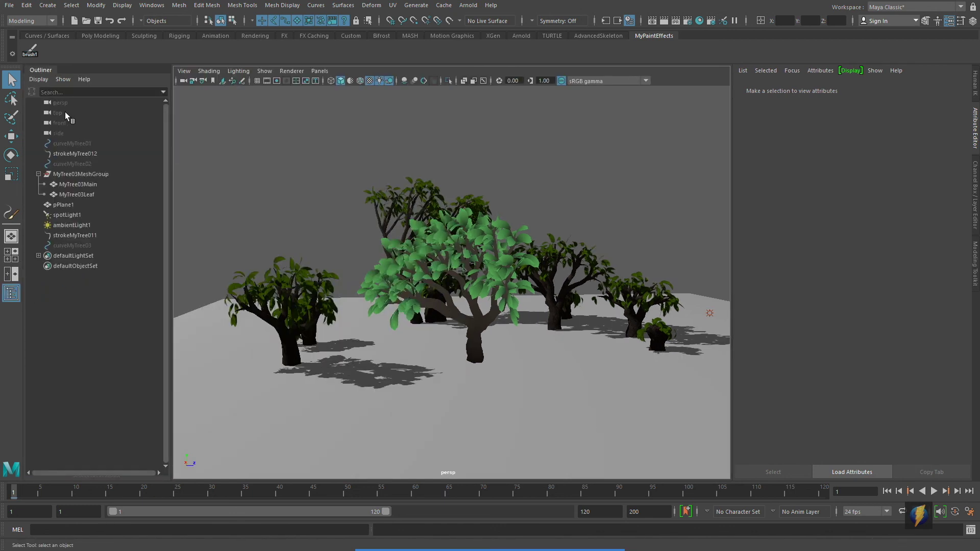
left_click(63, 215)
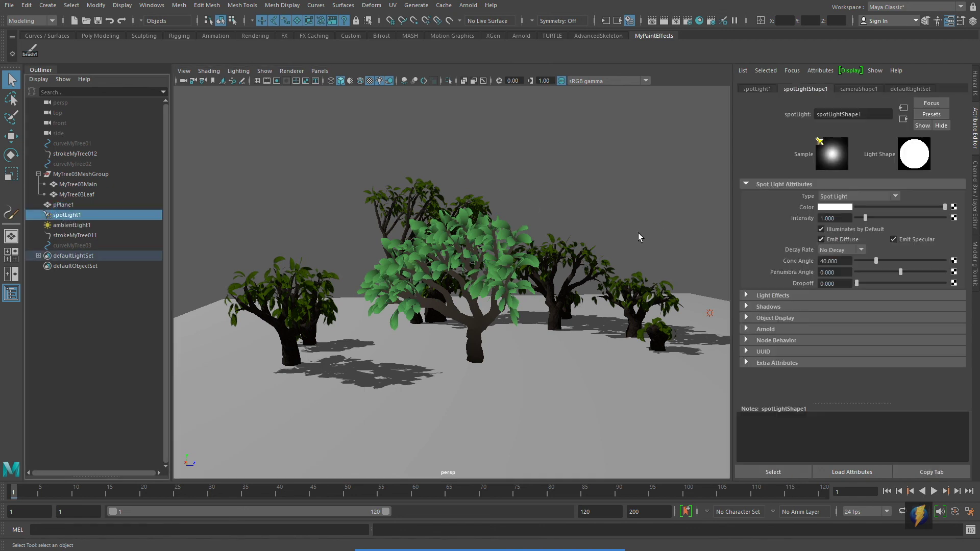
left_click(748, 306)
scroll(858, 308, "down", 1)
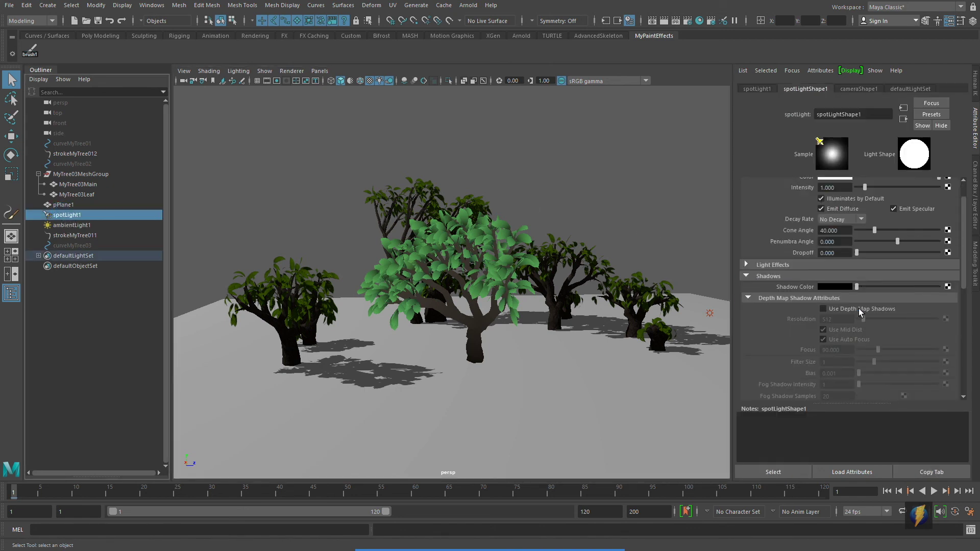
left_click(823, 309)
left_click(843, 364)
type("3")
key("Return")
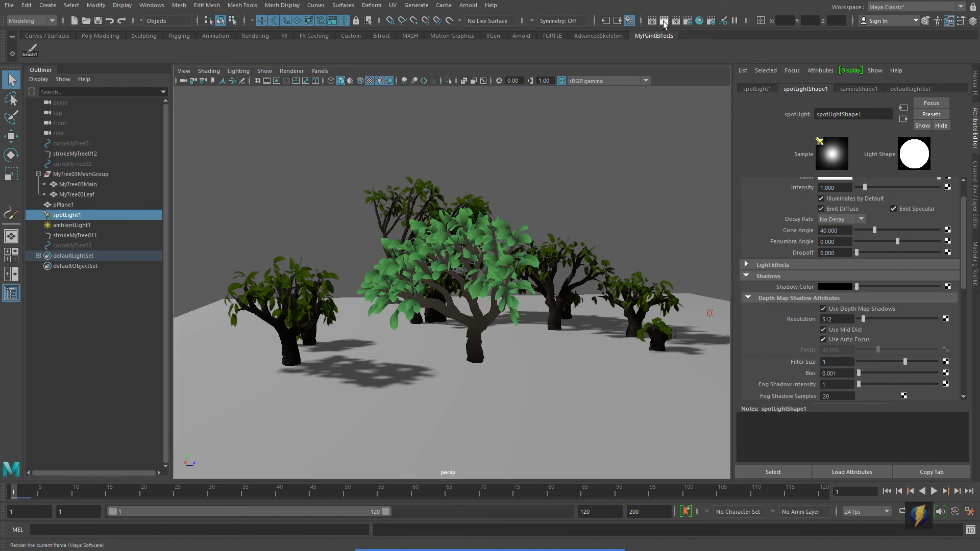
left_click(663, 20)
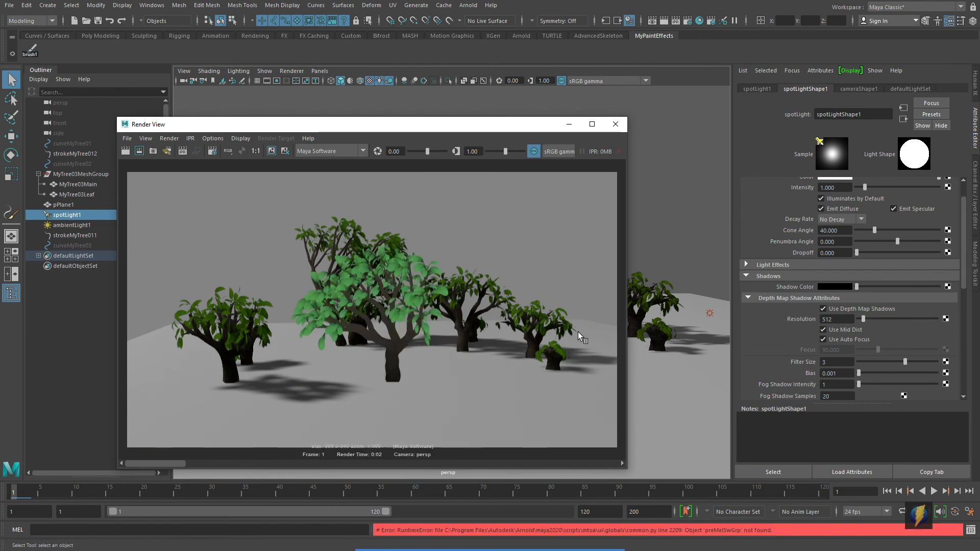
left_click(527, 531)
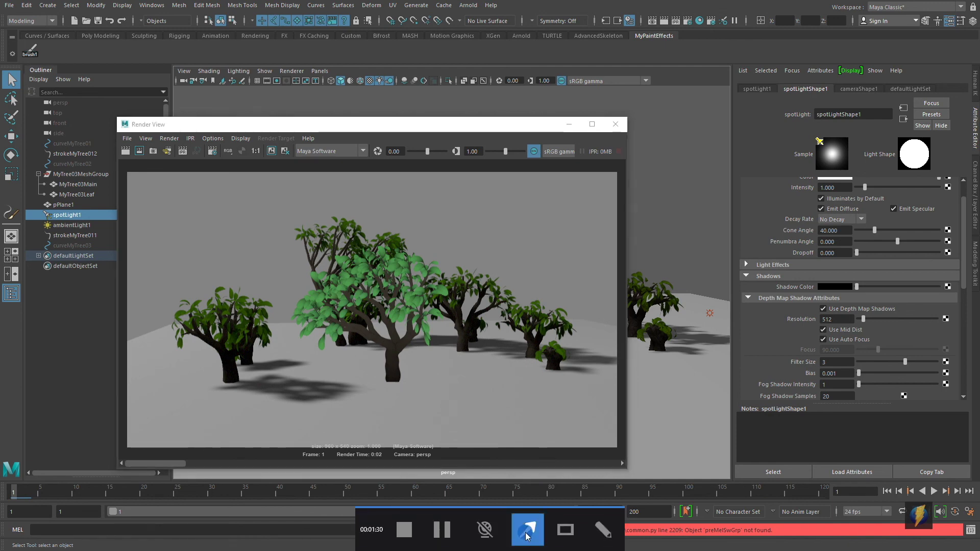
mouse_move(570, 240)
left_mouse_down()
mouse_move(546, 301)
mouse_move(394, 219)
mouse_move(346, 225)
mouse_move(240, 340)
mouse_move(280, 280)
mouse_move(431, 330)
mouse_move(407, 339)
left_mouse_up()
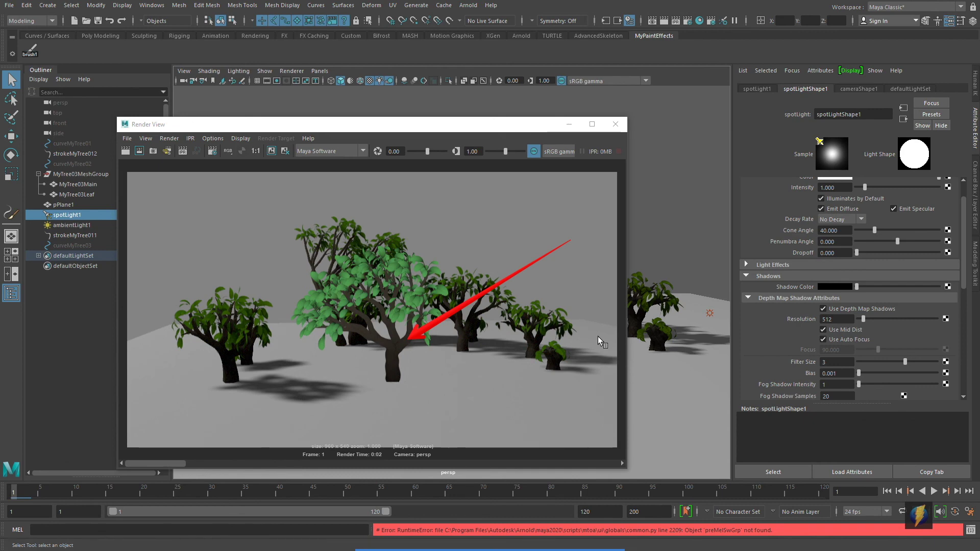